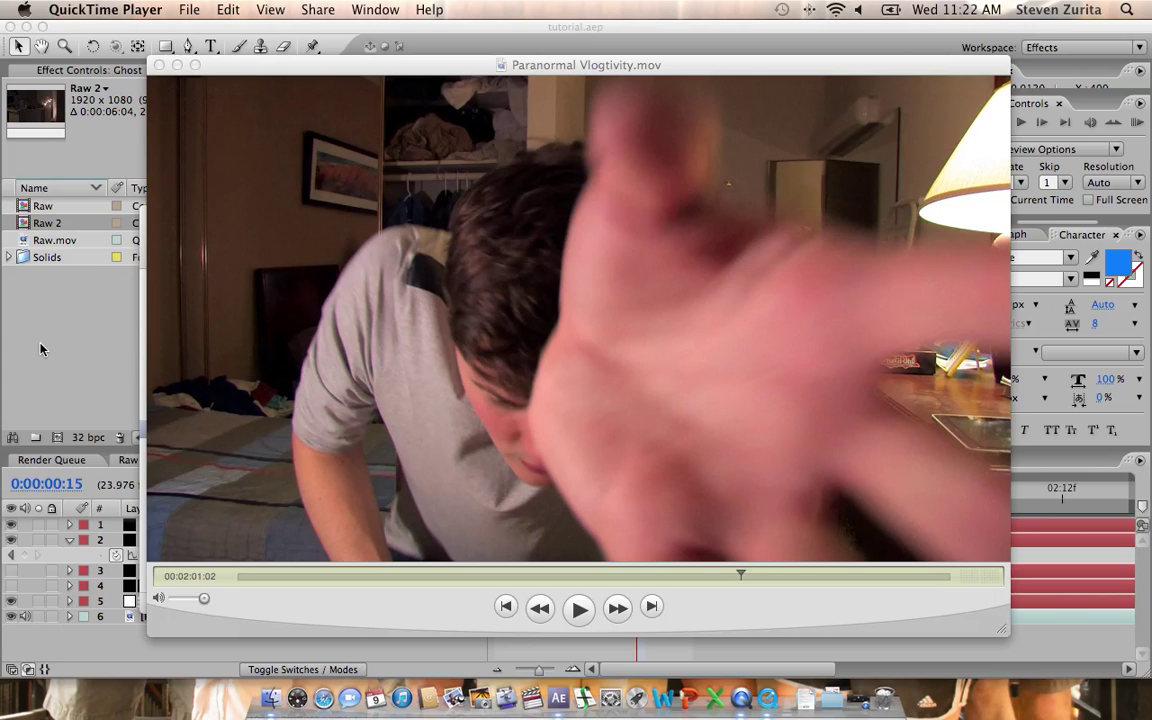
- Play the Paranormal Vlogtivity example clip, scrub back to the on-camera part, and pause
{"action": "left_click", "coordinate": [580, 616]}
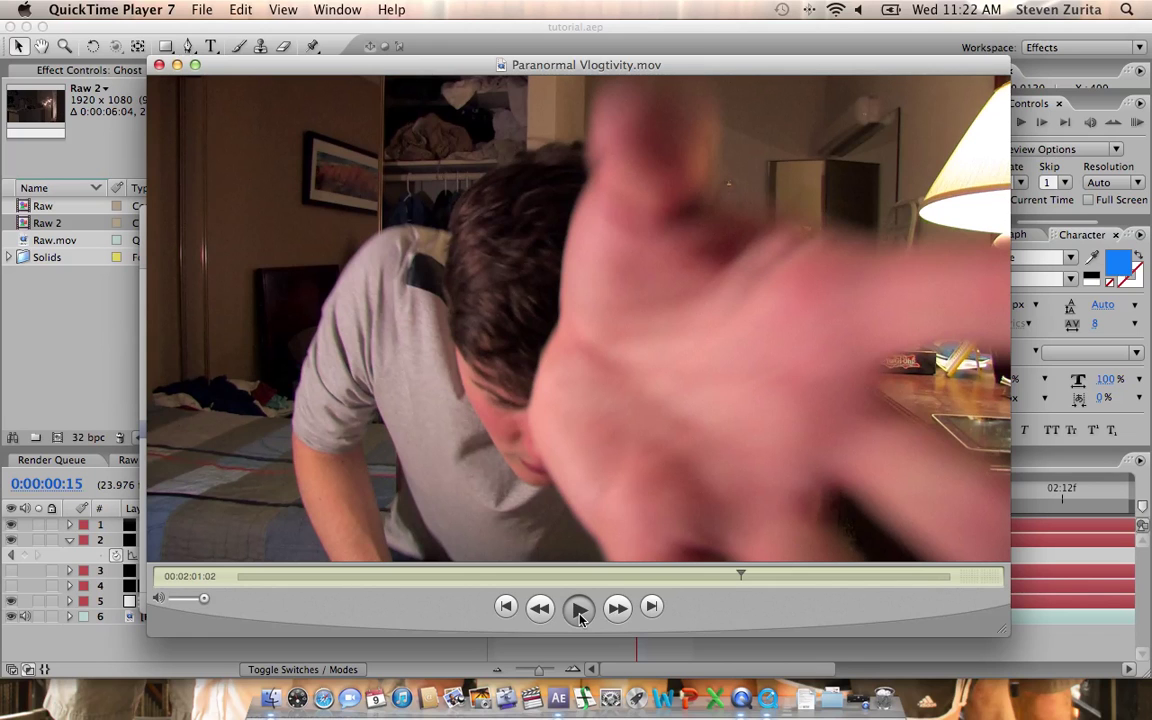
{"action": "left_click", "coordinate": [580, 616]}
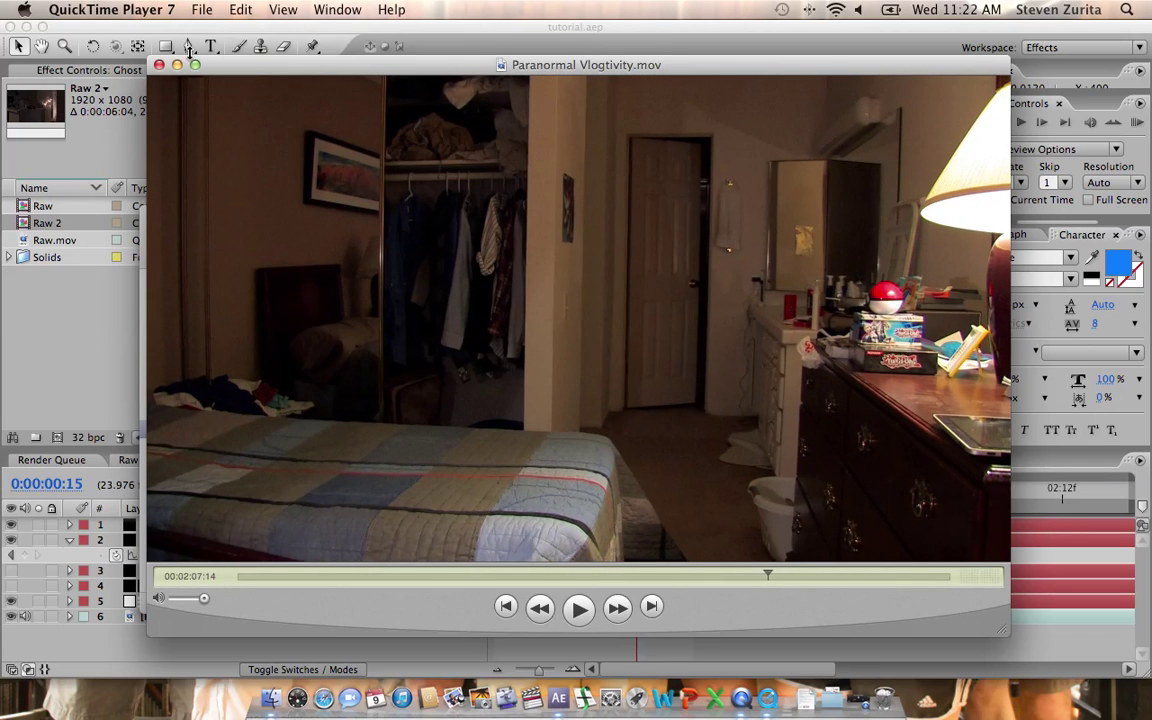
{"action": "left_click", "coordinate": [111, 9]}
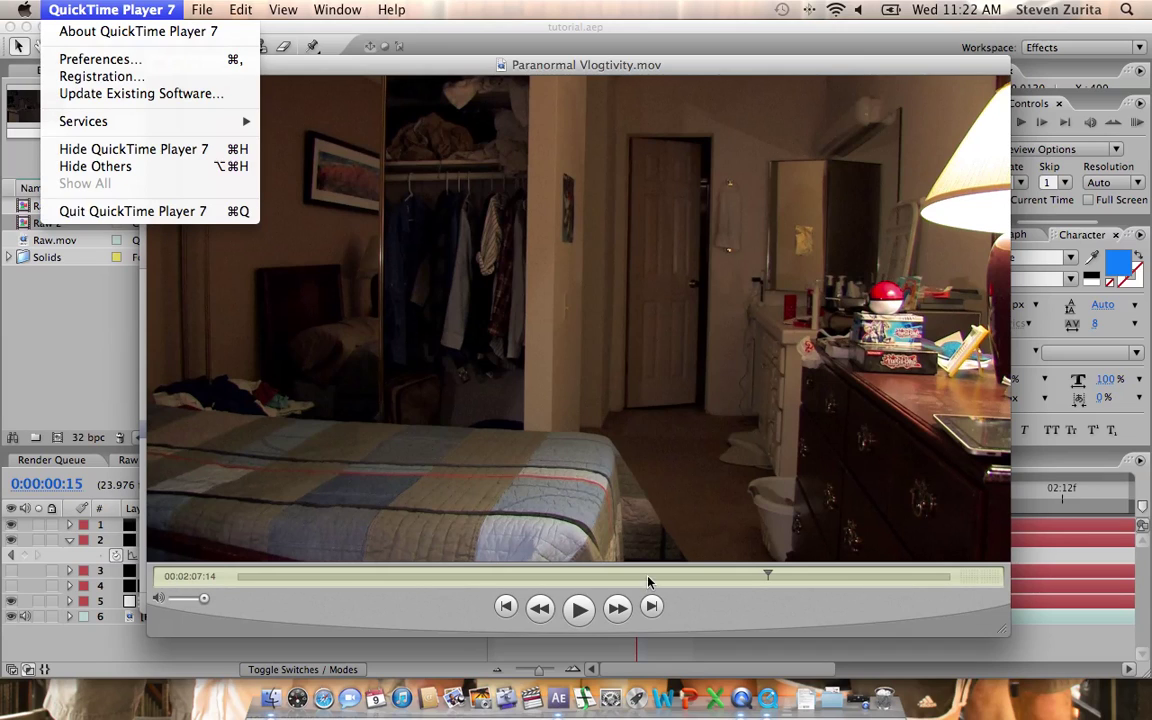
{"action": "left_click", "coordinate": [461, 604]}
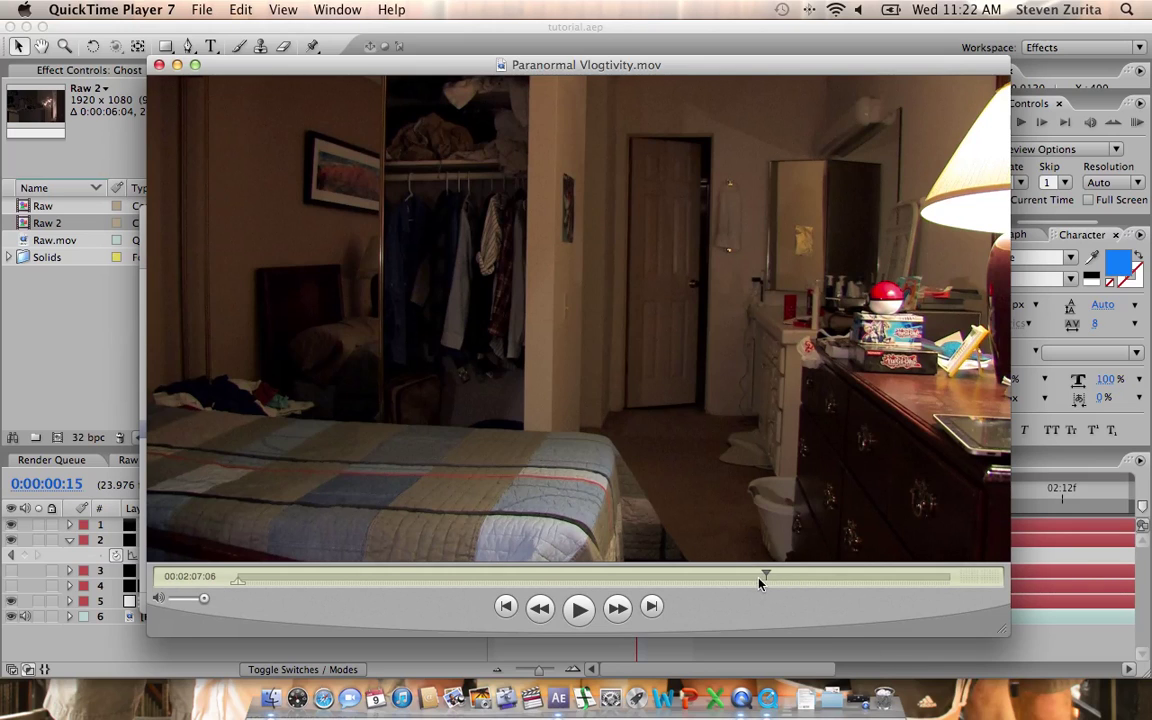
{"action": "left_click_drag", "start_coordinate": [397, 578], "coordinate": [455, 585]}
{"action": "key", "text": "space"}
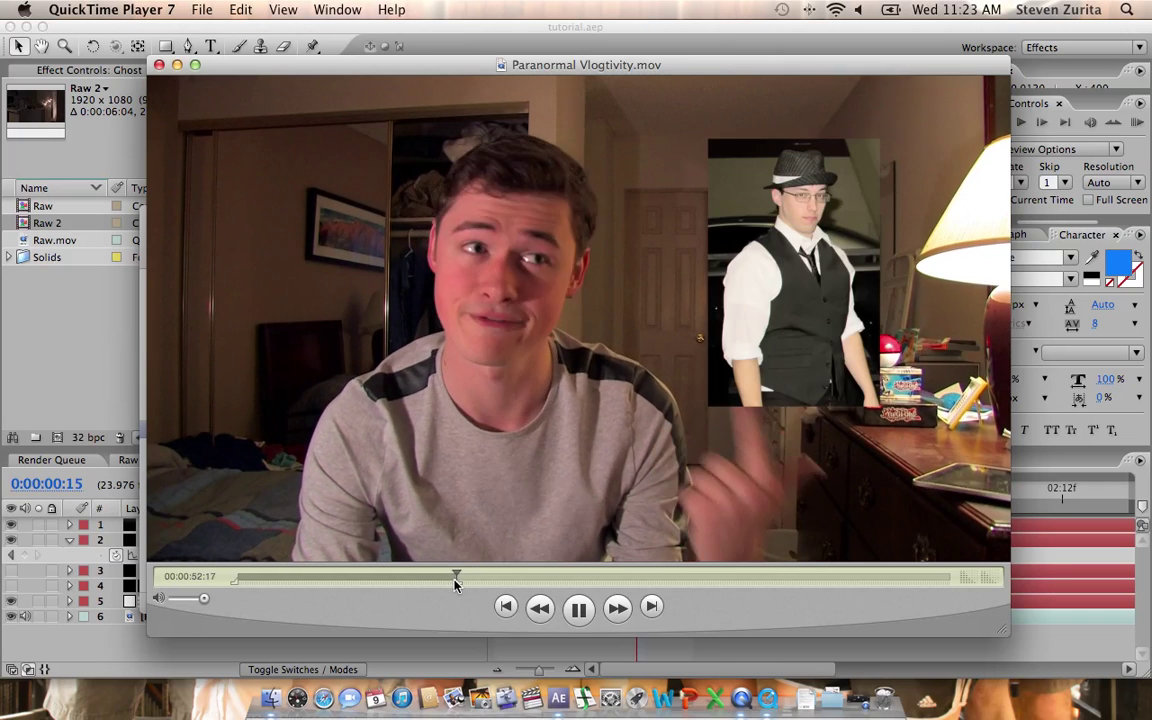
{"action": "key", "text": "space"}
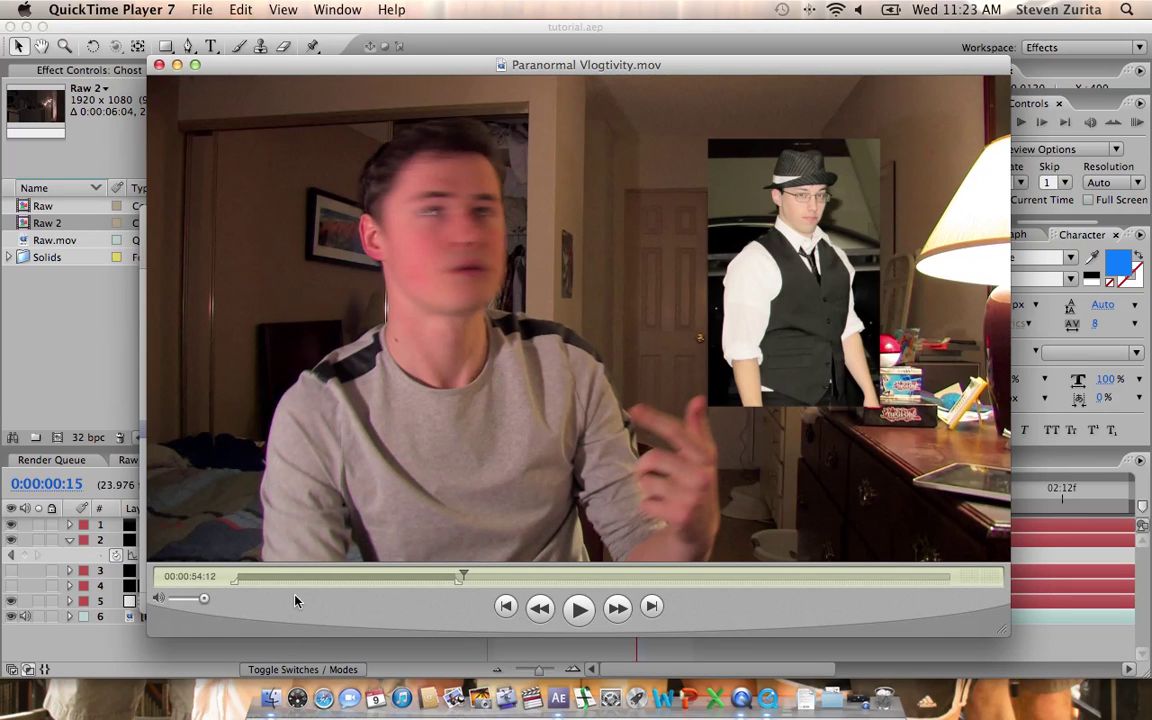
- Quit QuickTime, build composition Raw 3 from Raw.mov, and fit the frame in the viewer
{"action": "key", "text": "super+q"}
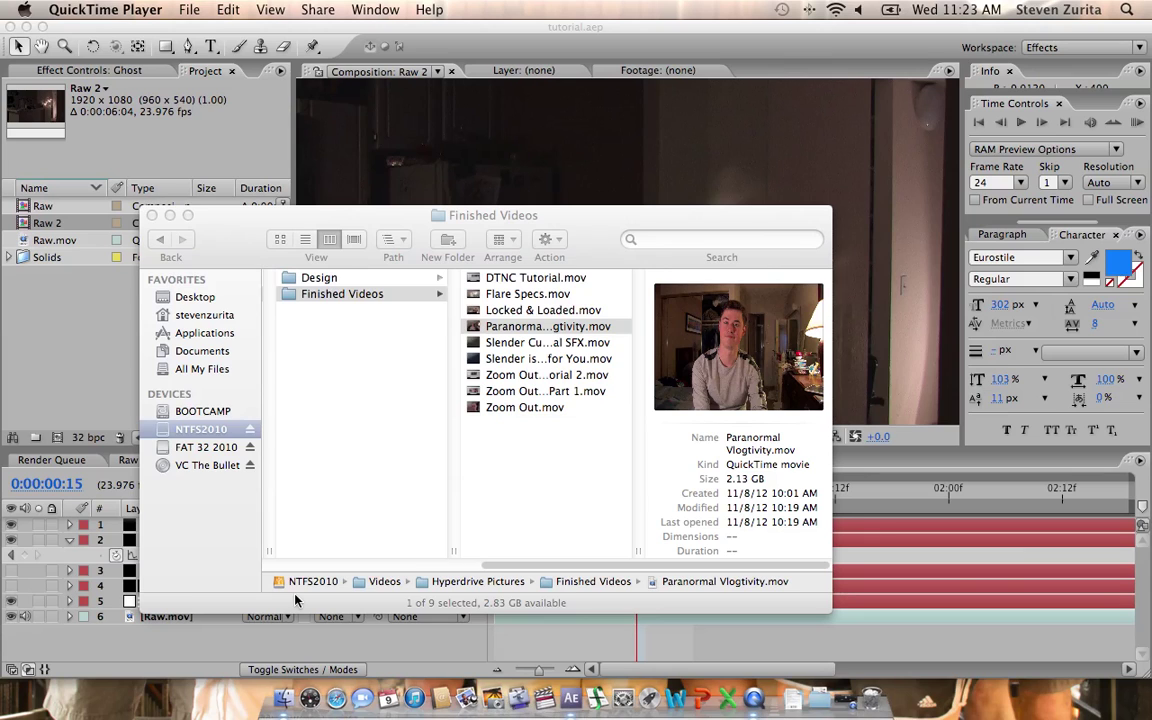
{"action": "left_click", "coordinate": [72, 380]}
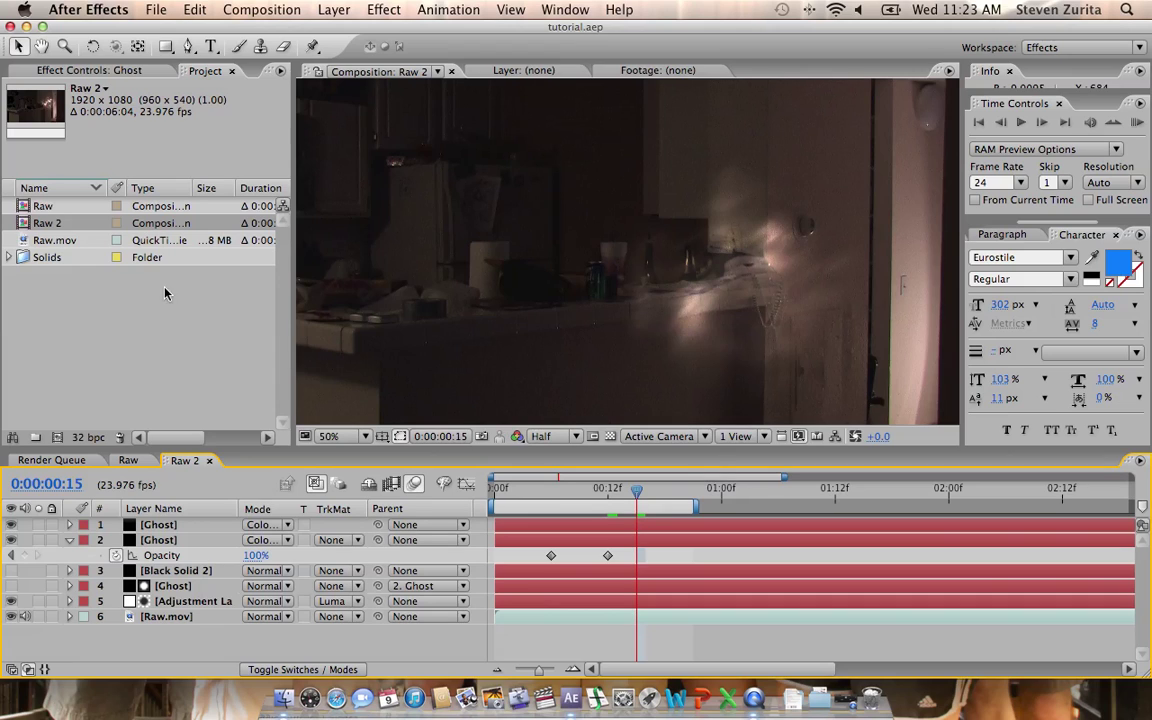
{"action": "left_click", "coordinate": [52, 240]}
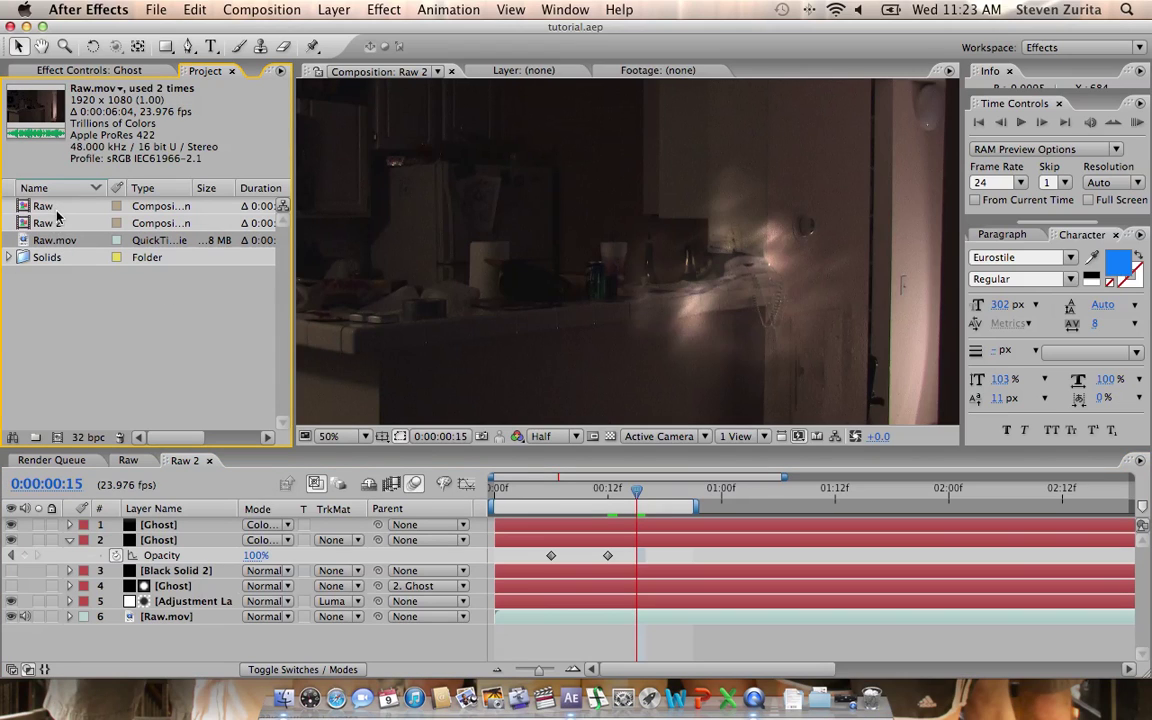
{"action": "left_click_drag", "start_coordinate": [57, 240], "coordinate": [57, 437]}
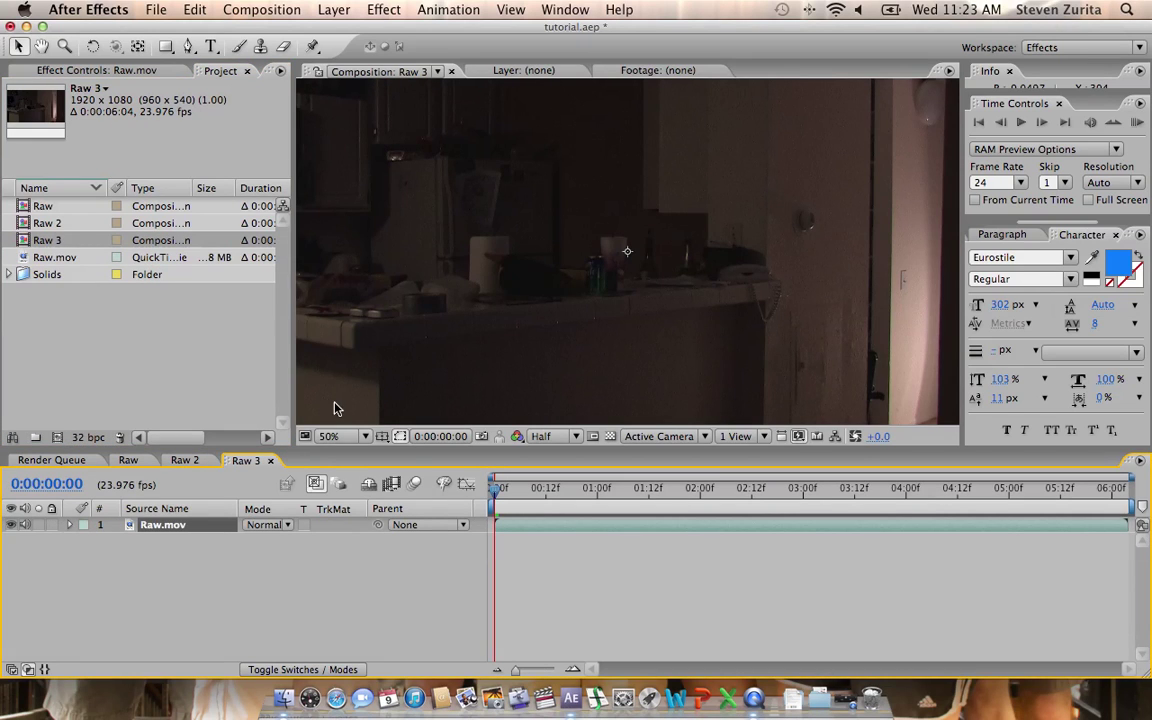
{"action": "left_click", "coordinate": [331, 436]}
{"action": "left_click", "coordinate": [366, 152]}
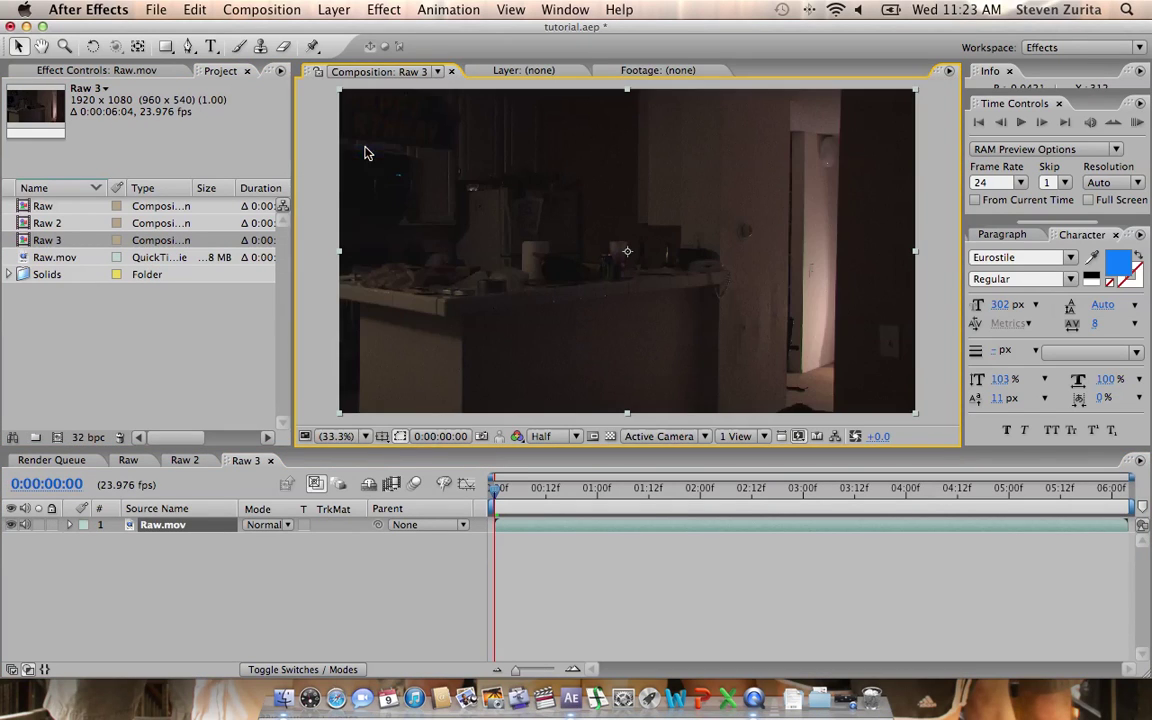
- Create a new solid layer named Ghost in Raw 3
{"action": "left_click", "coordinate": [345, 9]}
{"action": "mouse_move", "coordinate": [345, 31]}
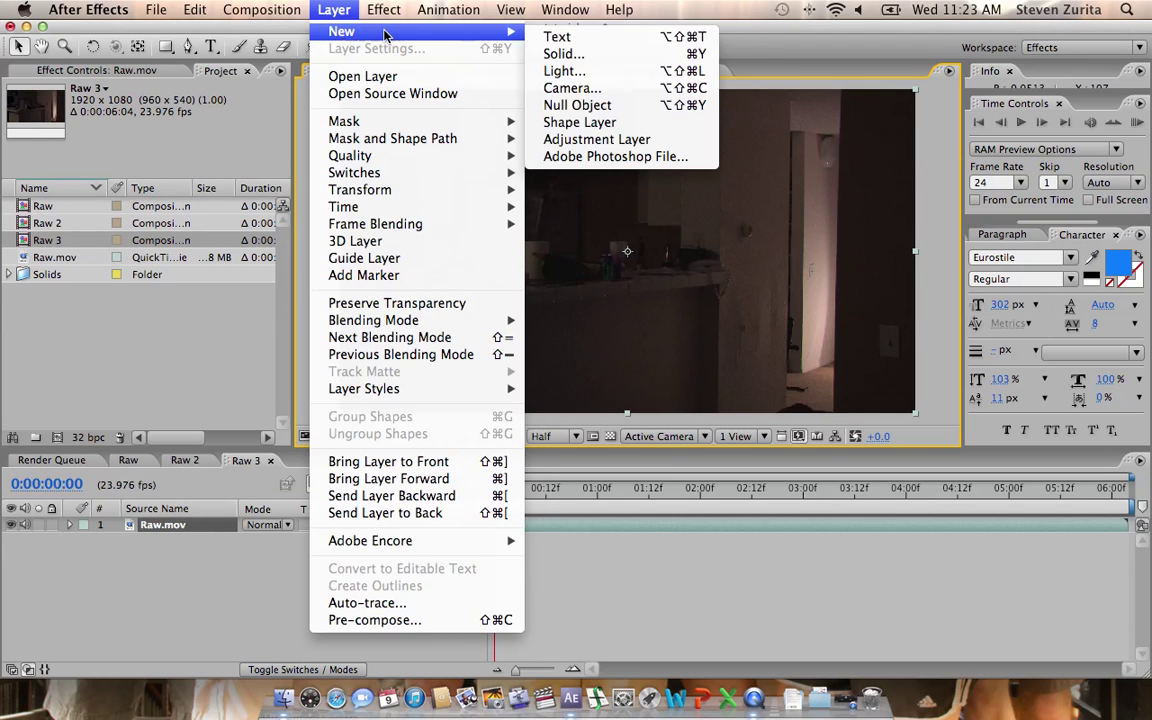
{"action": "left_click", "coordinate": [645, 55]}
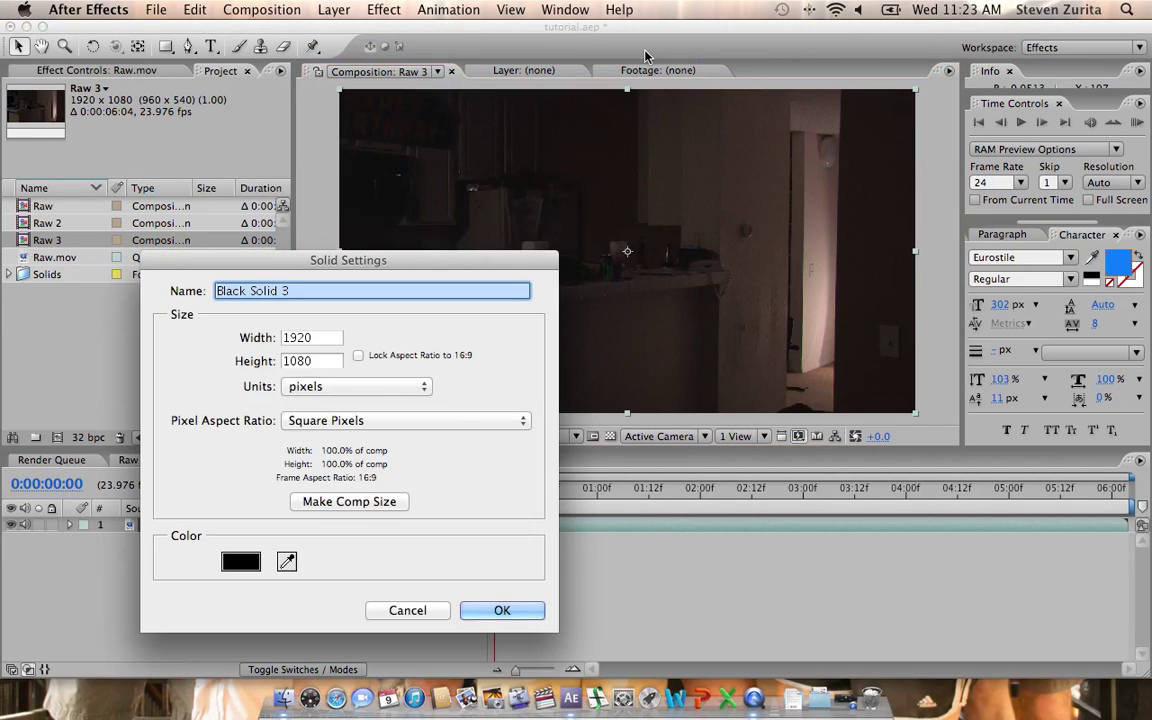
{"action": "type", "text": "Ghost"}
{"action": "key", "text": "Return"}
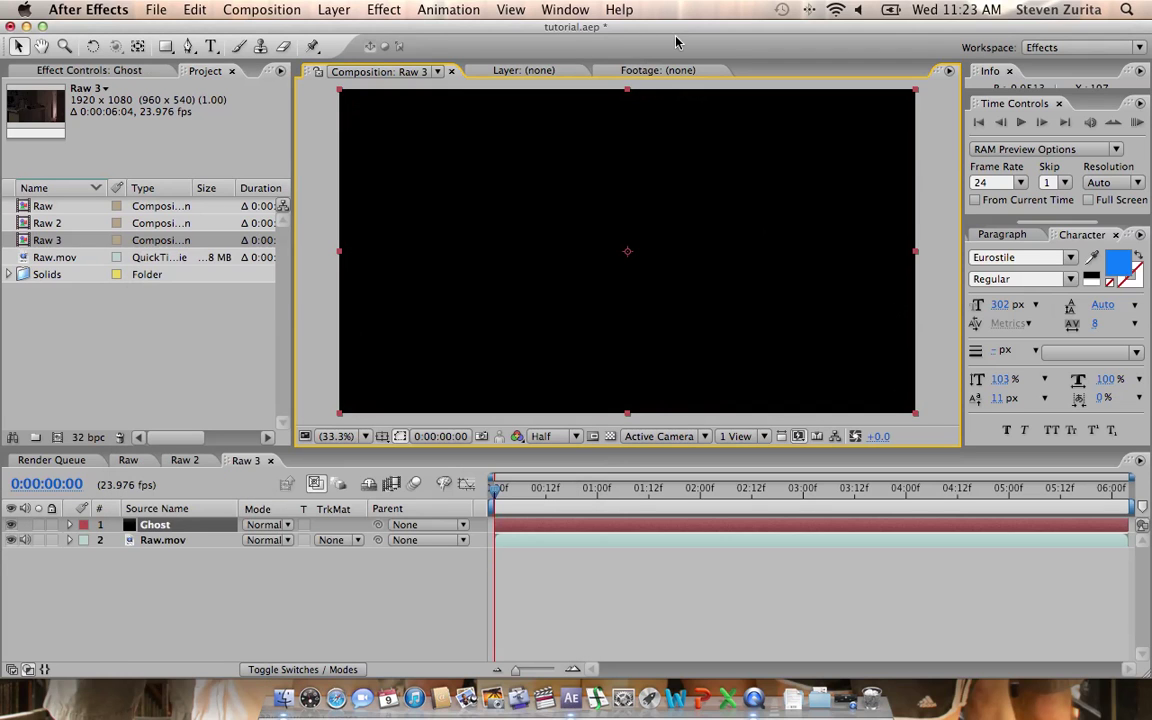
- Apply Noise & Grain > Fractal Noise to the Ghost solid
{"action": "left_click", "coordinate": [383, 9]}
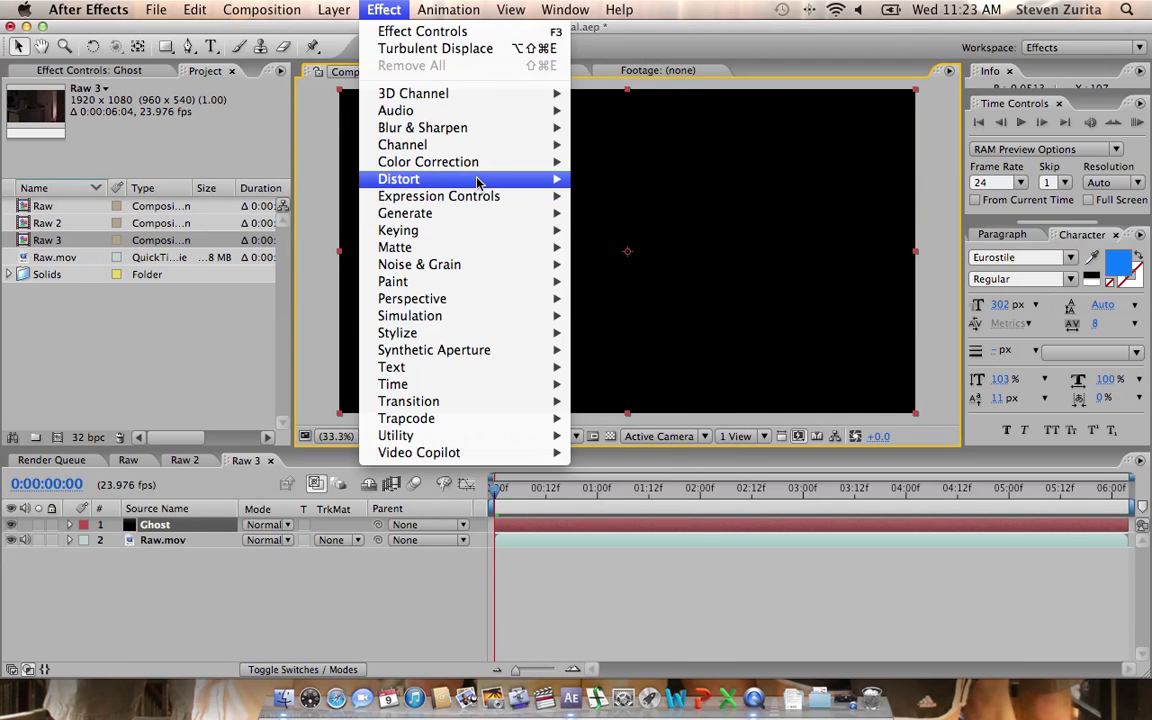
{"action": "mouse_move", "coordinate": [470, 264]}
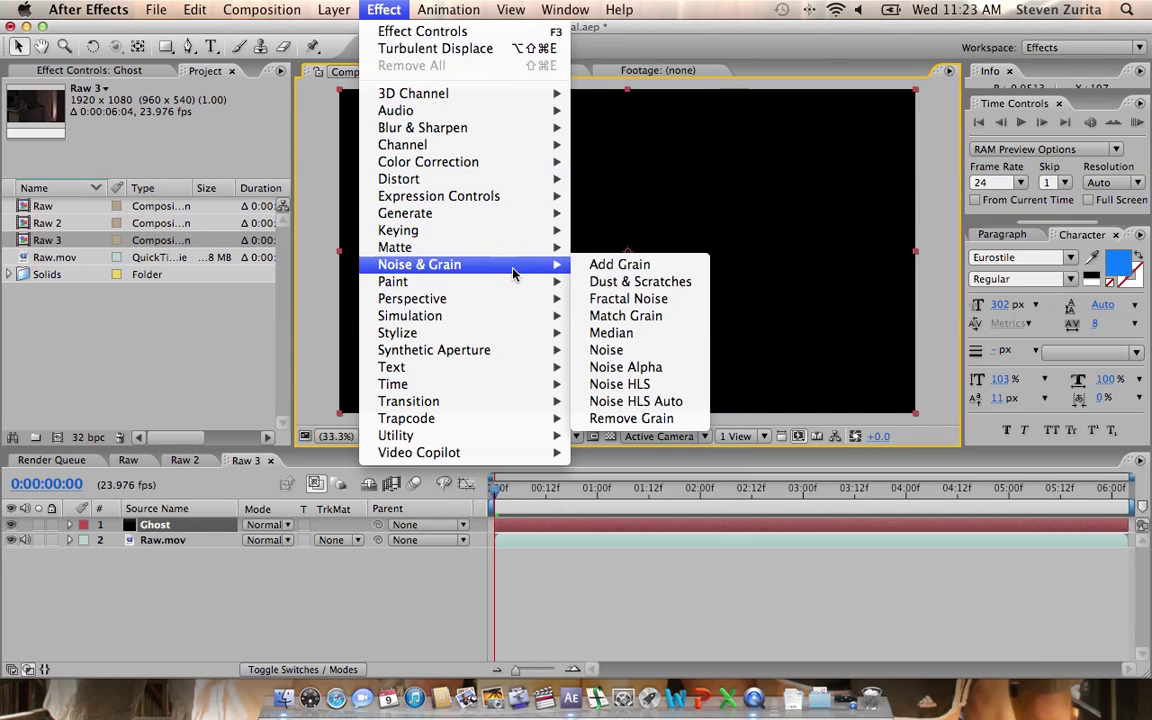
{"action": "left_click", "coordinate": [648, 299]}
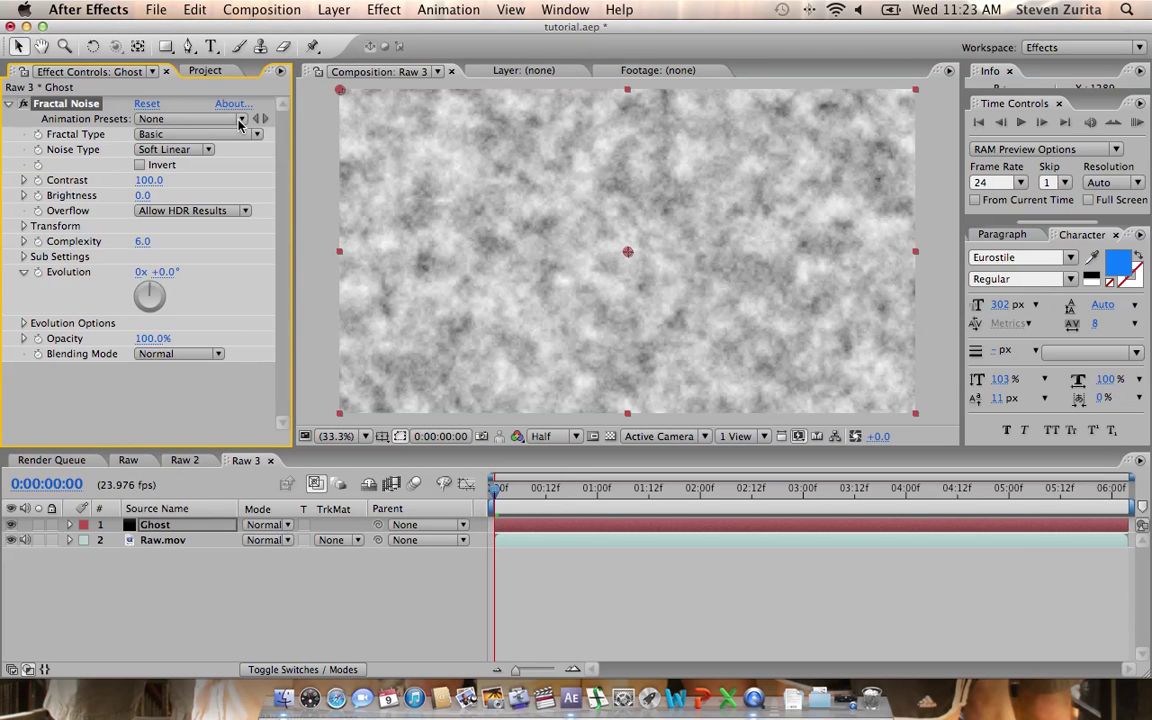
- Apply the Deep Tissue preset and clear keyframes from Brightness, Rotation, Scale, Complexity and sub-settings
{"action": "left_click", "coordinate": [232, 119]}
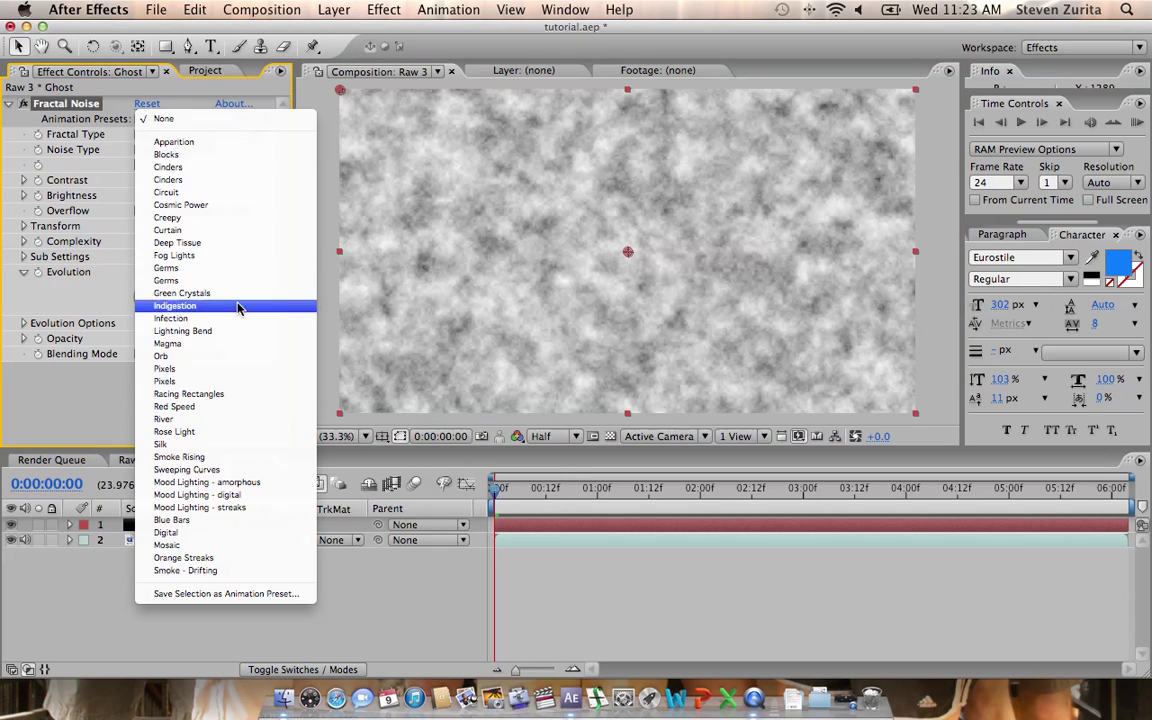
{"action": "left_click", "coordinate": [214, 243]}
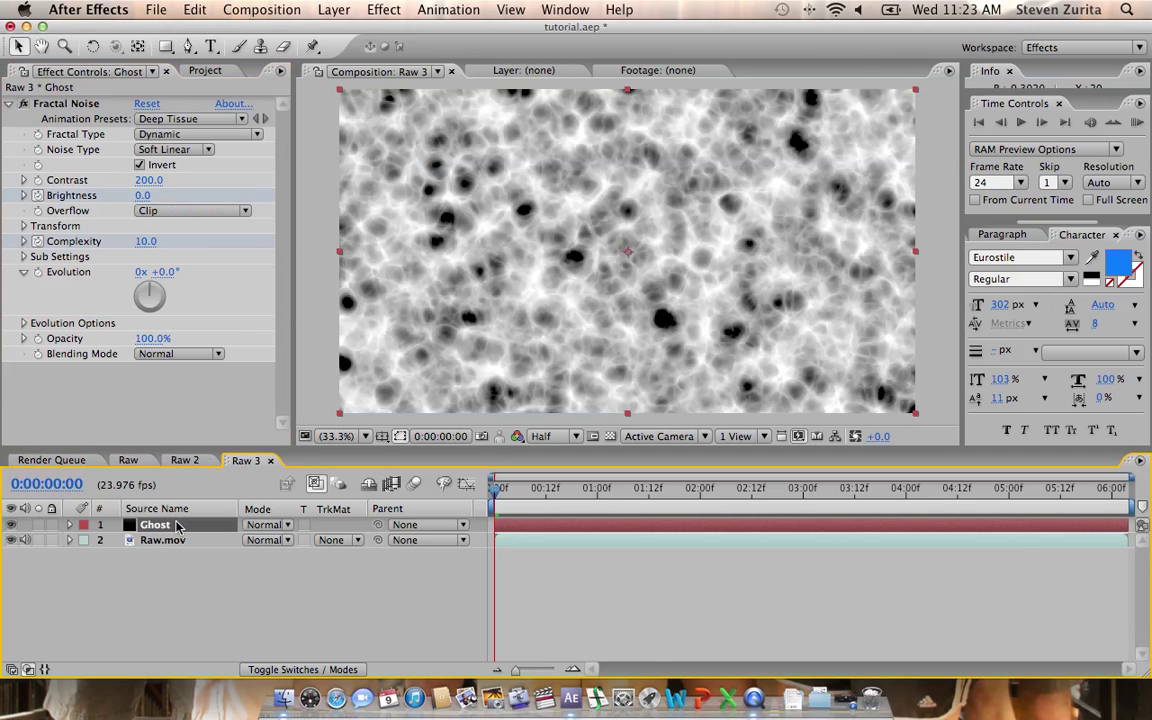
{"action": "key", "text": "u"}
{"action": "left_click", "coordinate": [131, 555]}
{"action": "left_click", "coordinate": [147, 570]}
{"action": "left_click", "coordinate": [147, 586]}
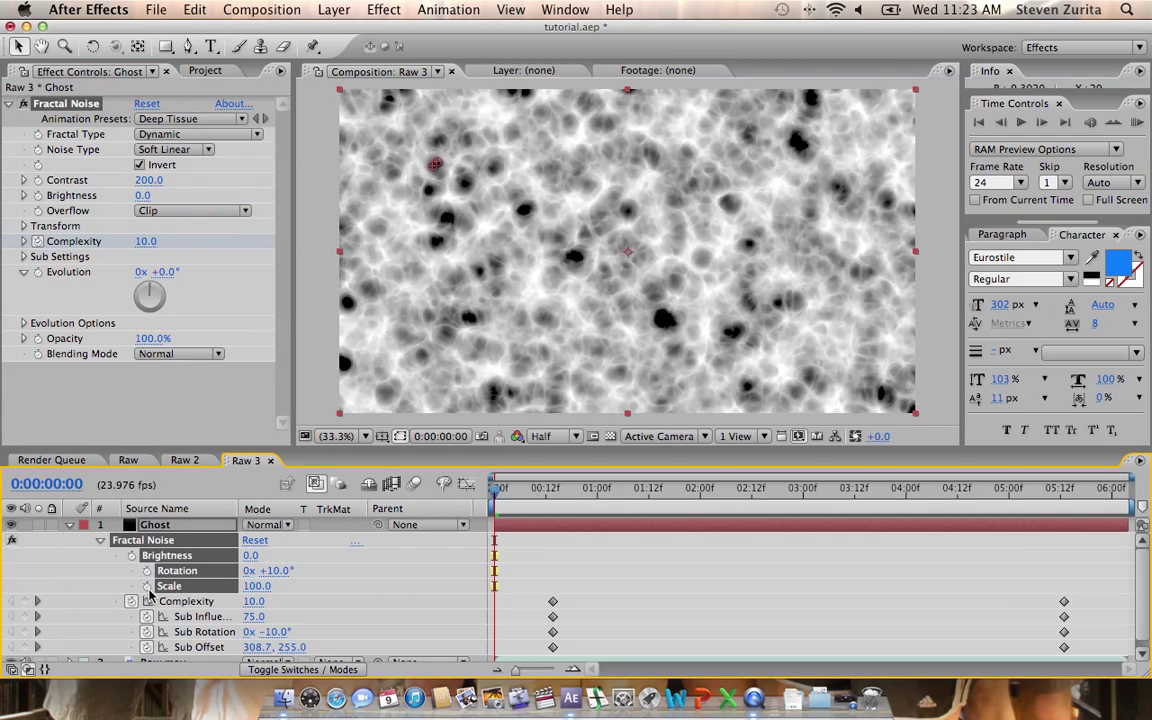
{"action": "left_click", "coordinate": [131, 601]}
{"action": "left_click", "coordinate": [147, 616]}
{"action": "left_click", "coordinate": [147, 632]}
{"action": "left_click", "coordinate": [147, 647]}
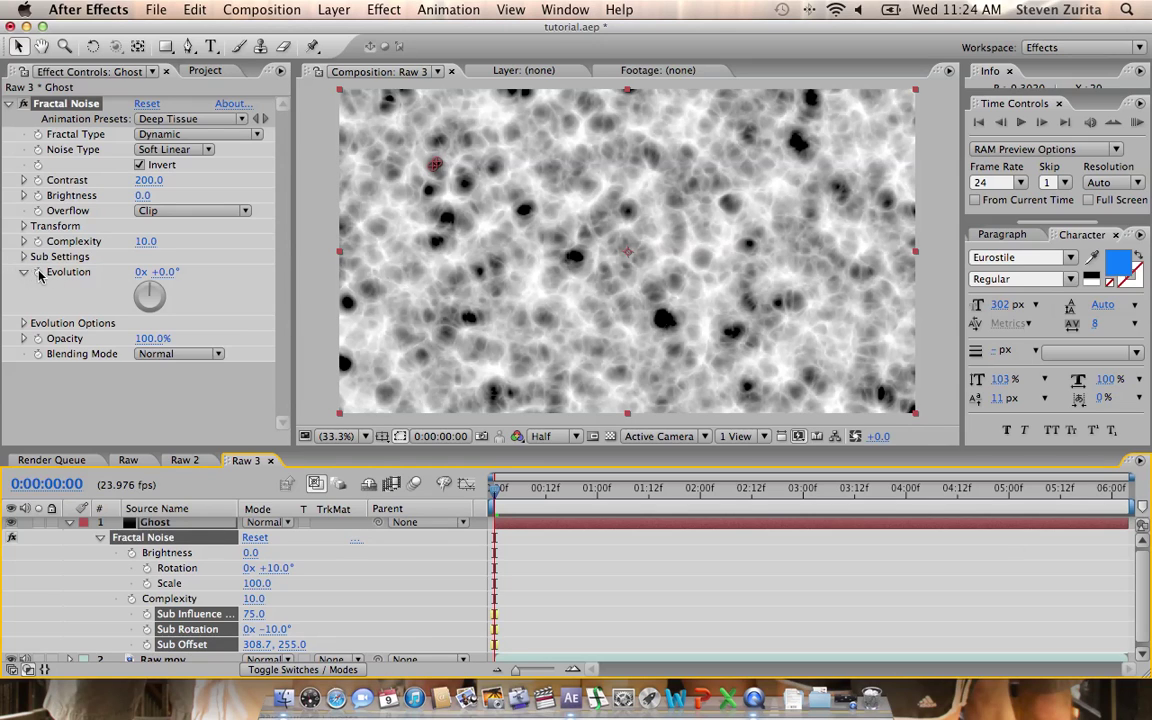
- Drive Evolution with a time*100 expression, preview later frames, and collapse the Ghost layer
{"action": "left_click", "coordinate": [37, 272], "text": "alt"}
{"action": "type", "text": "time*100"}
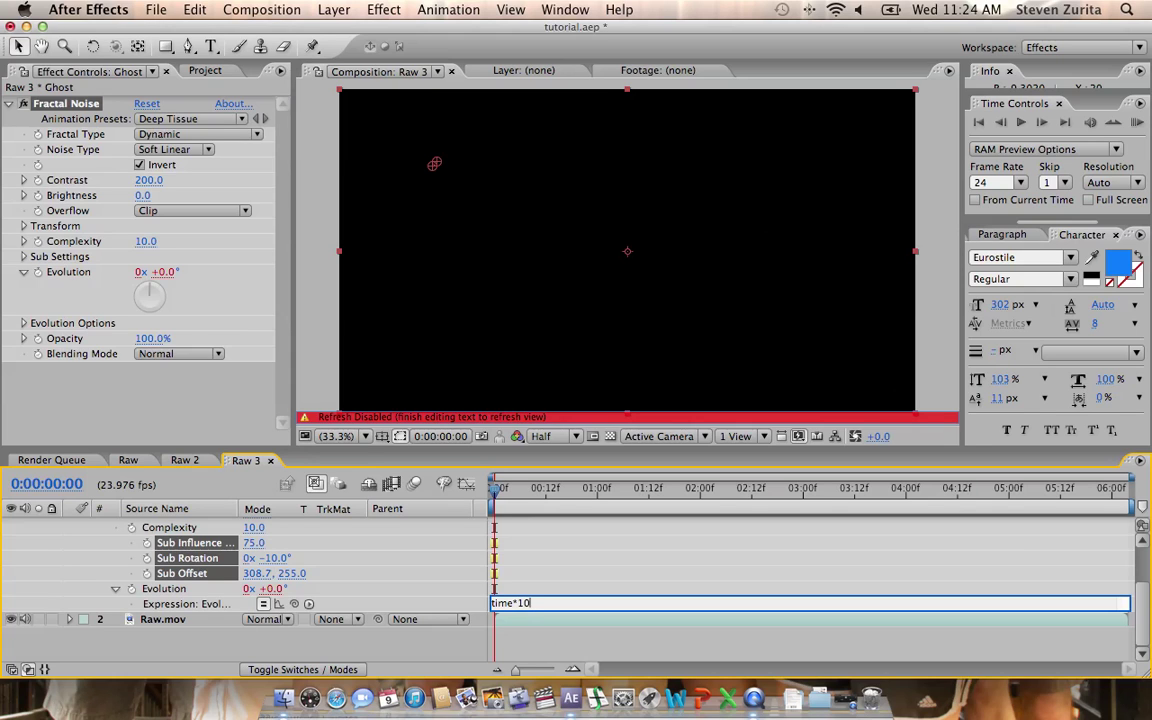
{"action": "left_click", "coordinate": [645, 563]}
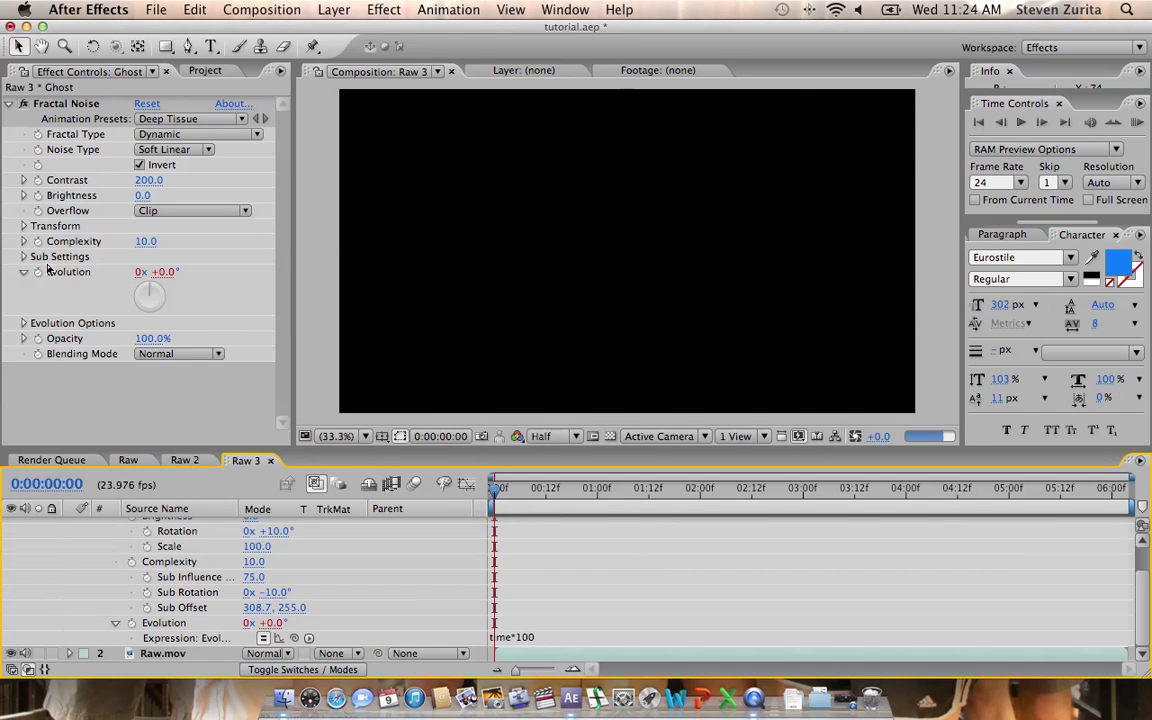
{"action": "left_click_drag", "start_coordinate": [513, 500], "coordinate": [511, 532]}
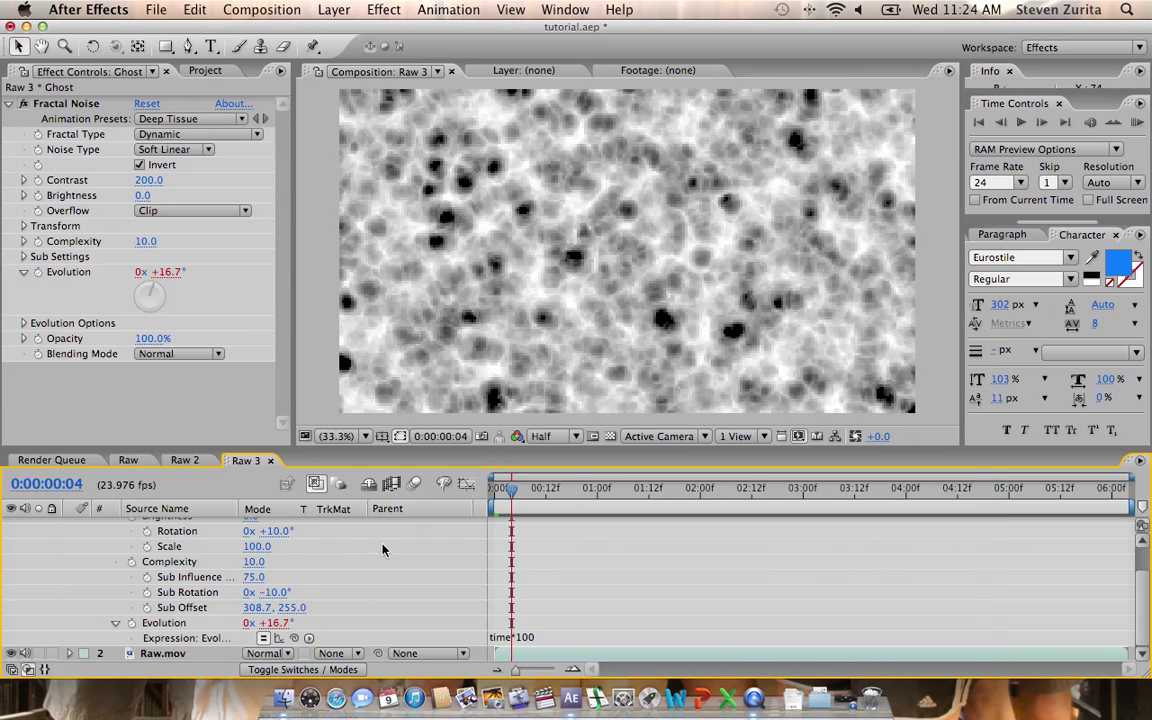
{"action": "scroll", "coordinate": [342, 495], "scroll_direction": "up", "scroll_amount": 3}
{"action": "left_click", "coordinate": [70, 526]}
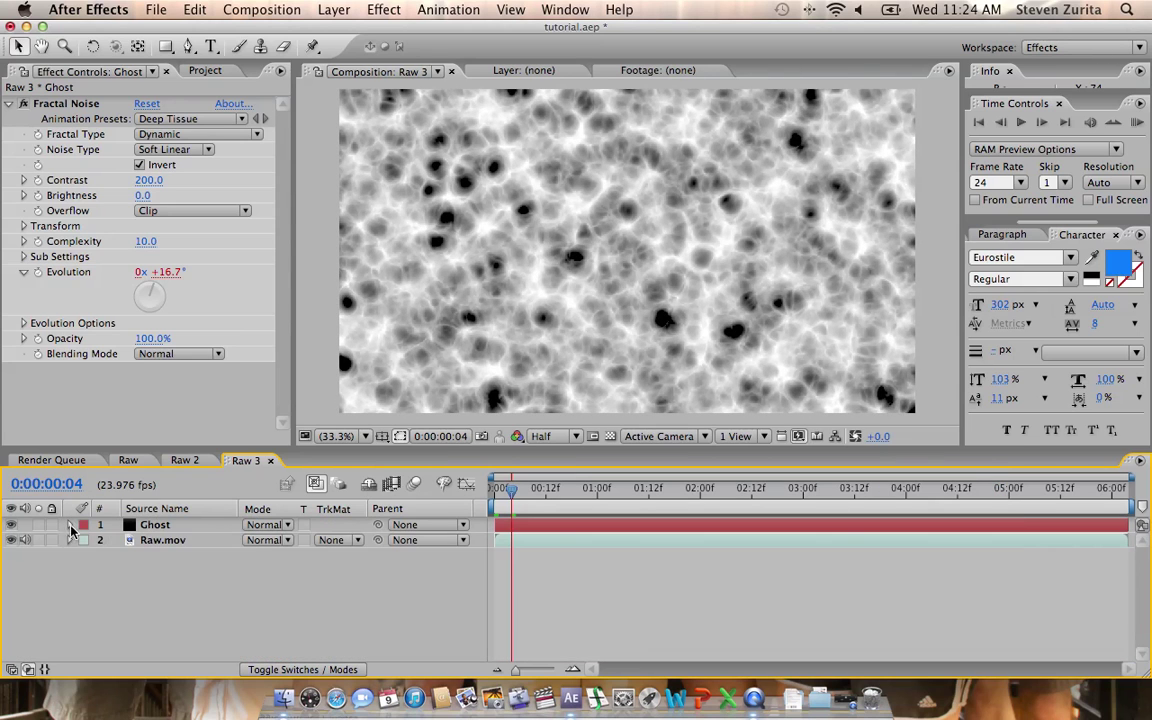
- Add a solid named Black and place it just below the Ghost layer
{"action": "left_click", "coordinate": [155, 524]}
{"action": "left_click", "coordinate": [334, 9]}
{"action": "left_click", "coordinate": [334, 9]}
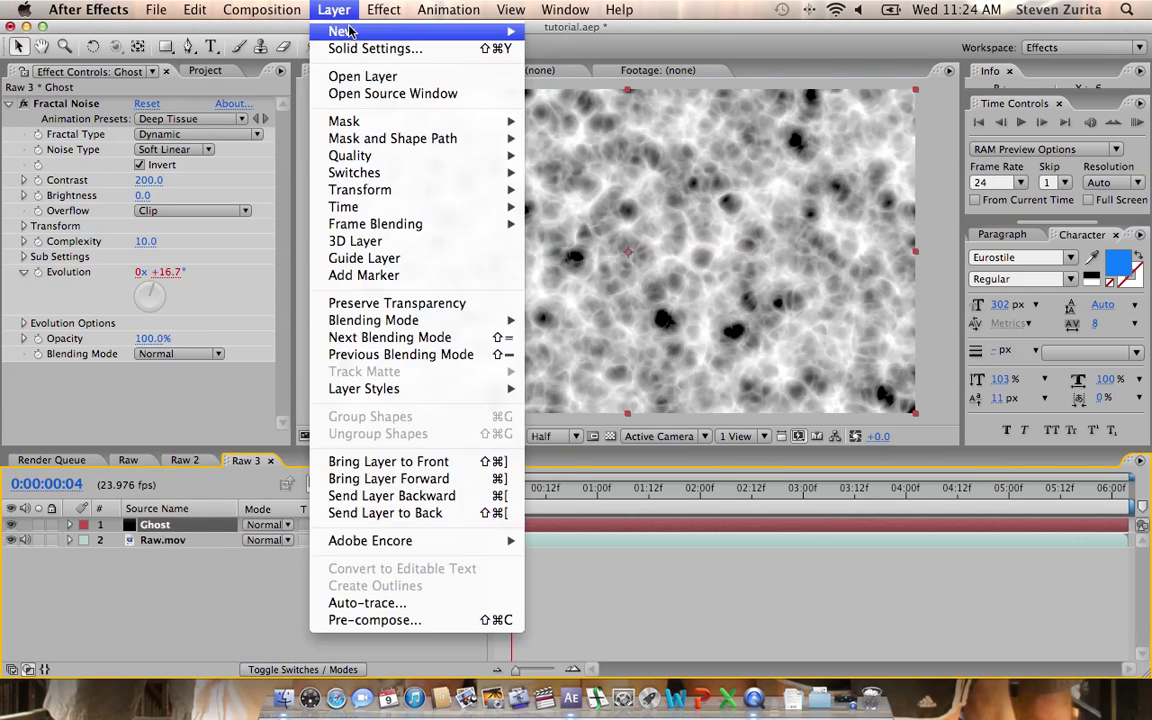
{"action": "left_click", "coordinate": [334, 9]}
{"action": "mouse_move", "coordinate": [352, 32]}
{"action": "left_click", "coordinate": [560, 53]}
{"action": "type", "text": "Black"}
{"action": "key", "text": "Return"}
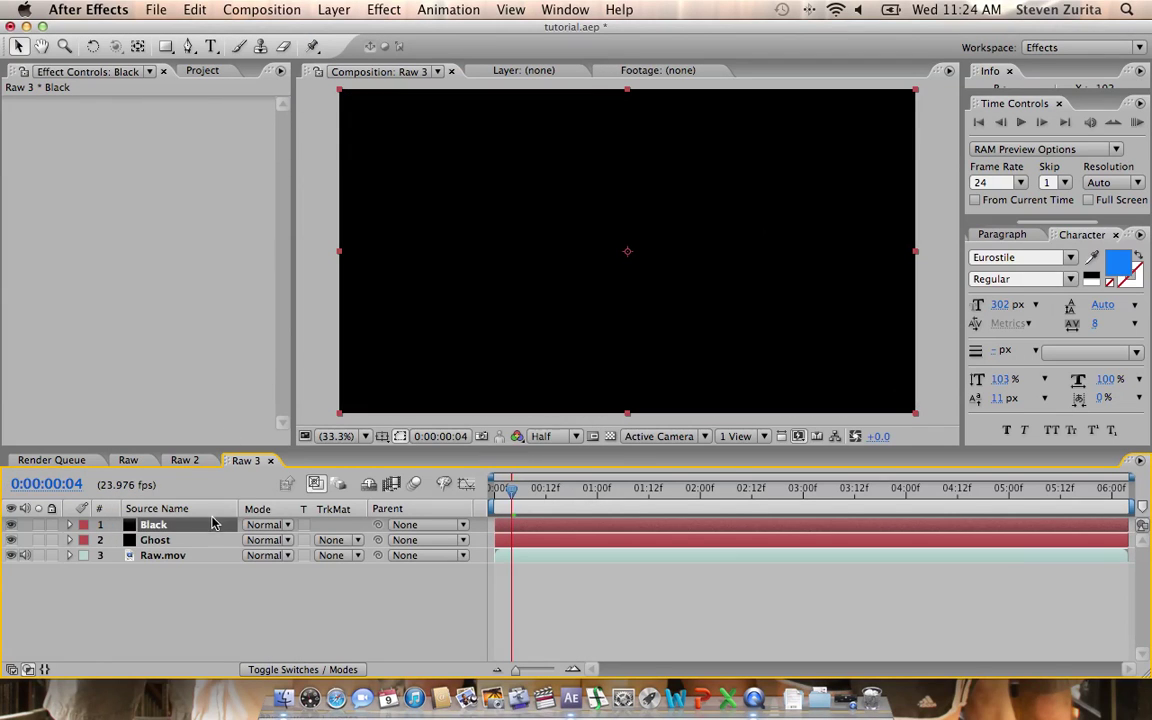
{"action": "left_click_drag", "start_coordinate": [170, 524], "coordinate": [186, 542]}
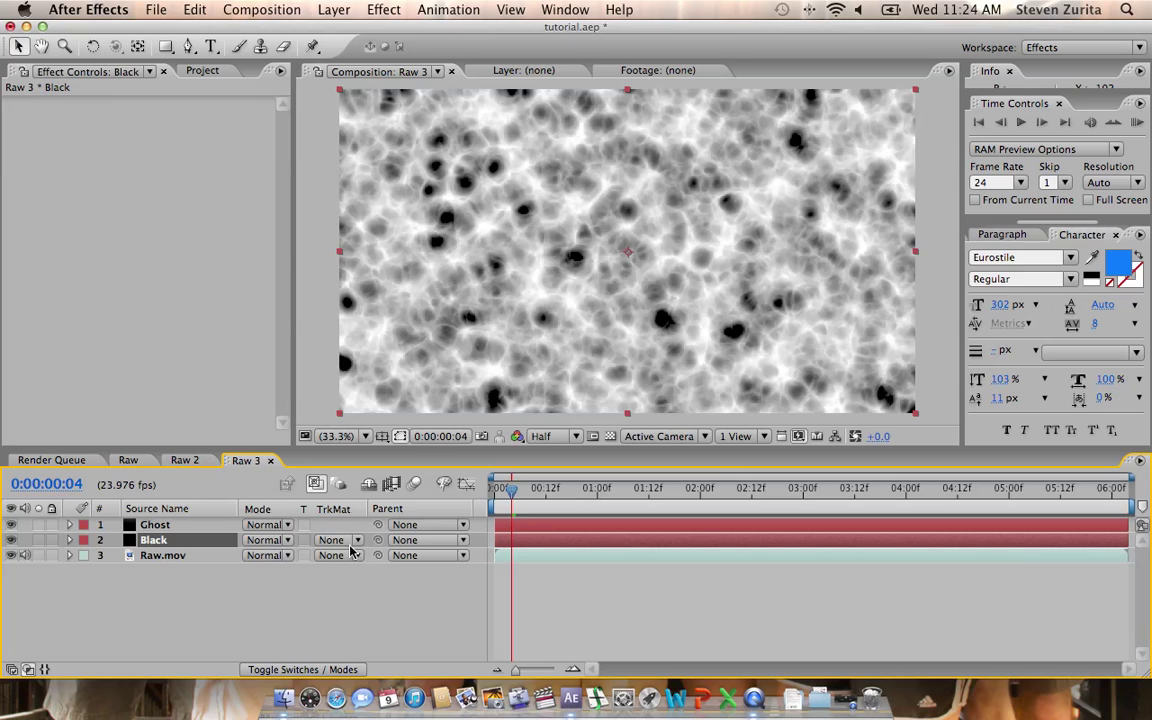
- Hide Ghost and set the Black layer's track matte to Luma Matte "Ghost"
{"action": "left_click", "coordinate": [351, 548]}
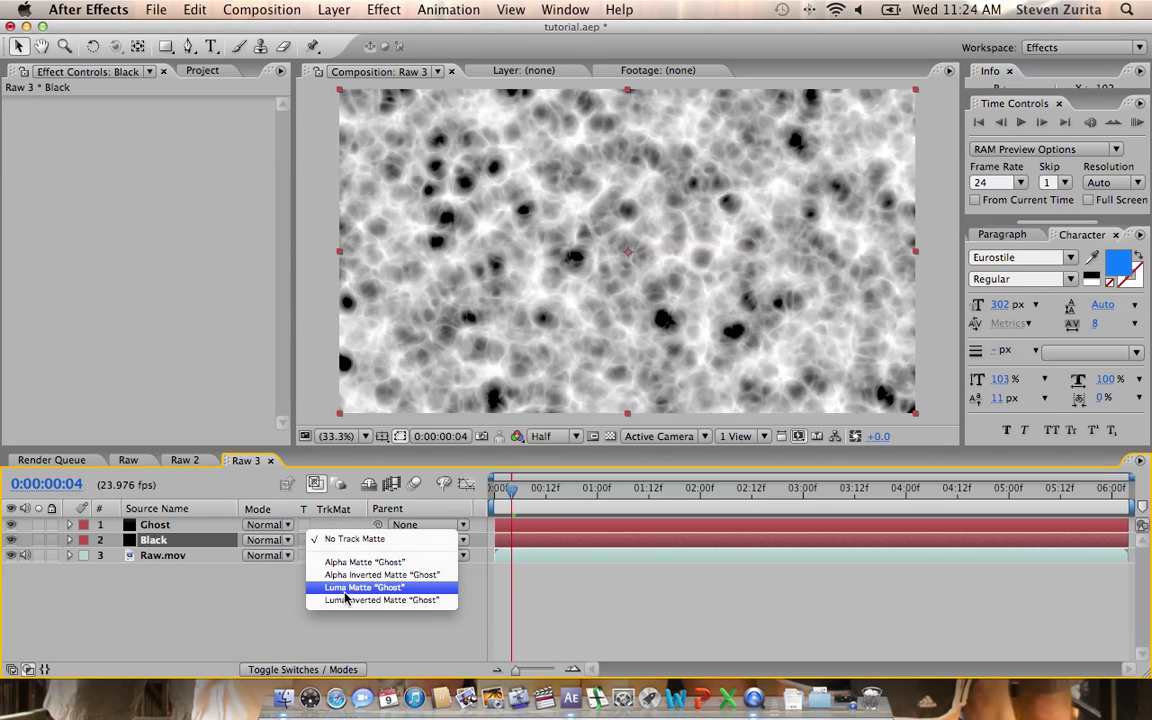
{"action": "left_click", "coordinate": [221, 609]}
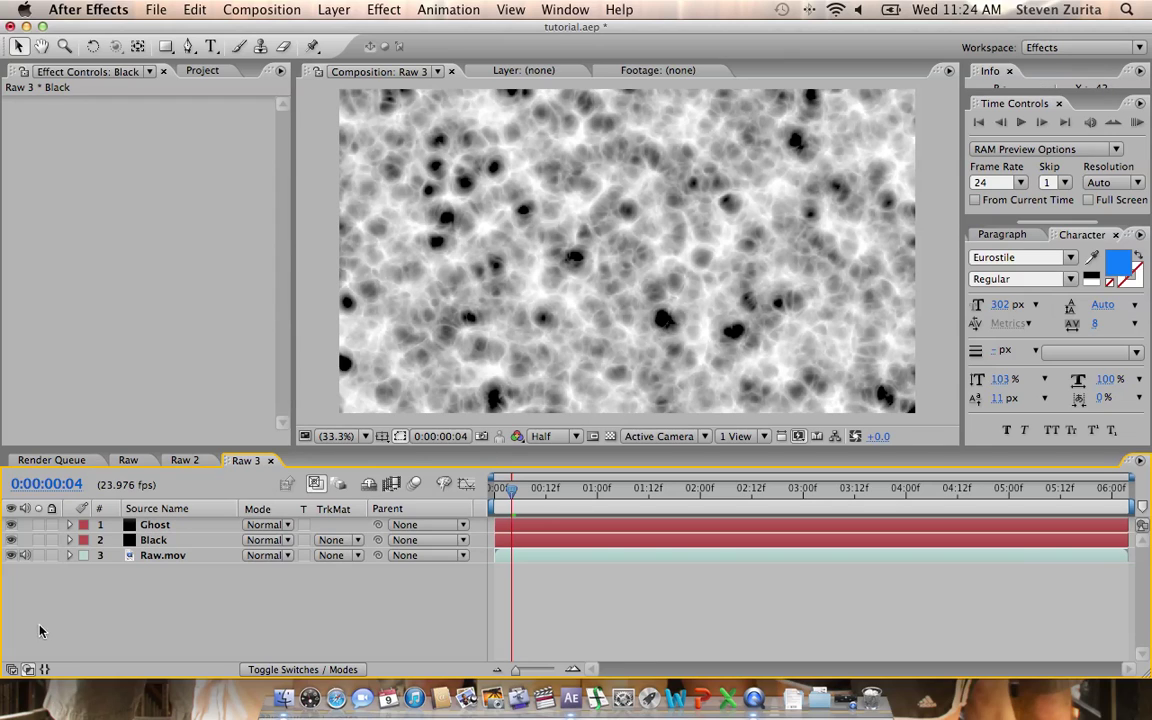
{"action": "left_click", "coordinate": [11, 525]}
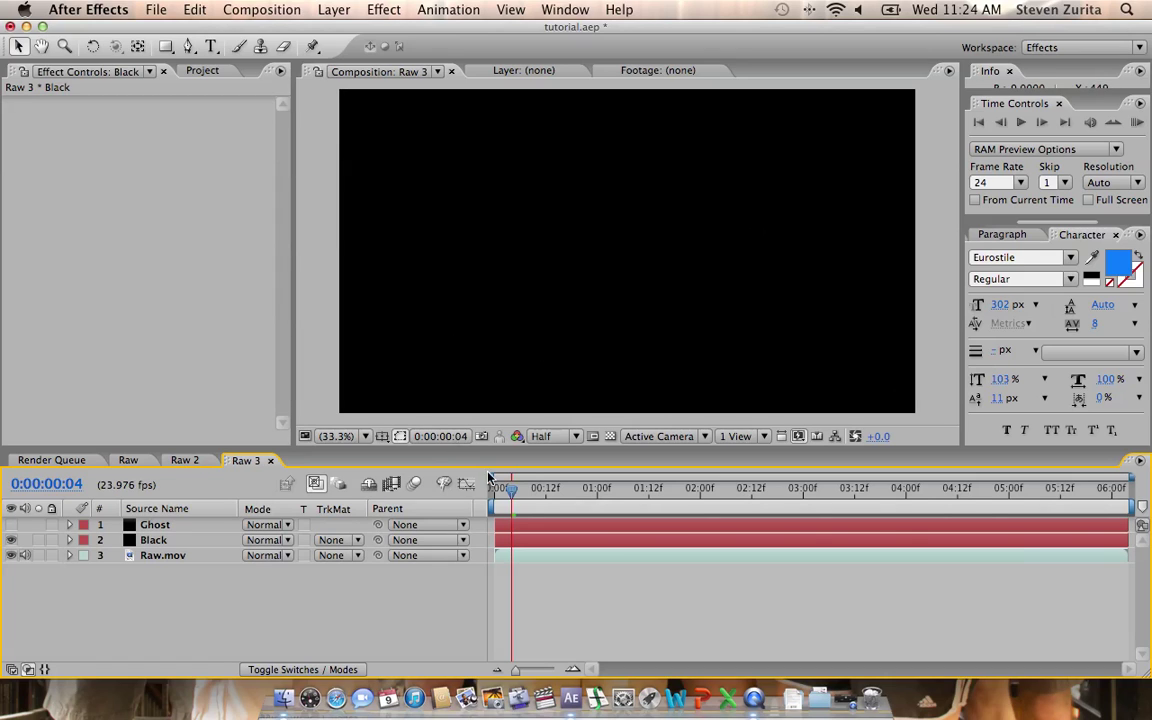
{"action": "left_click", "coordinate": [354, 542]}
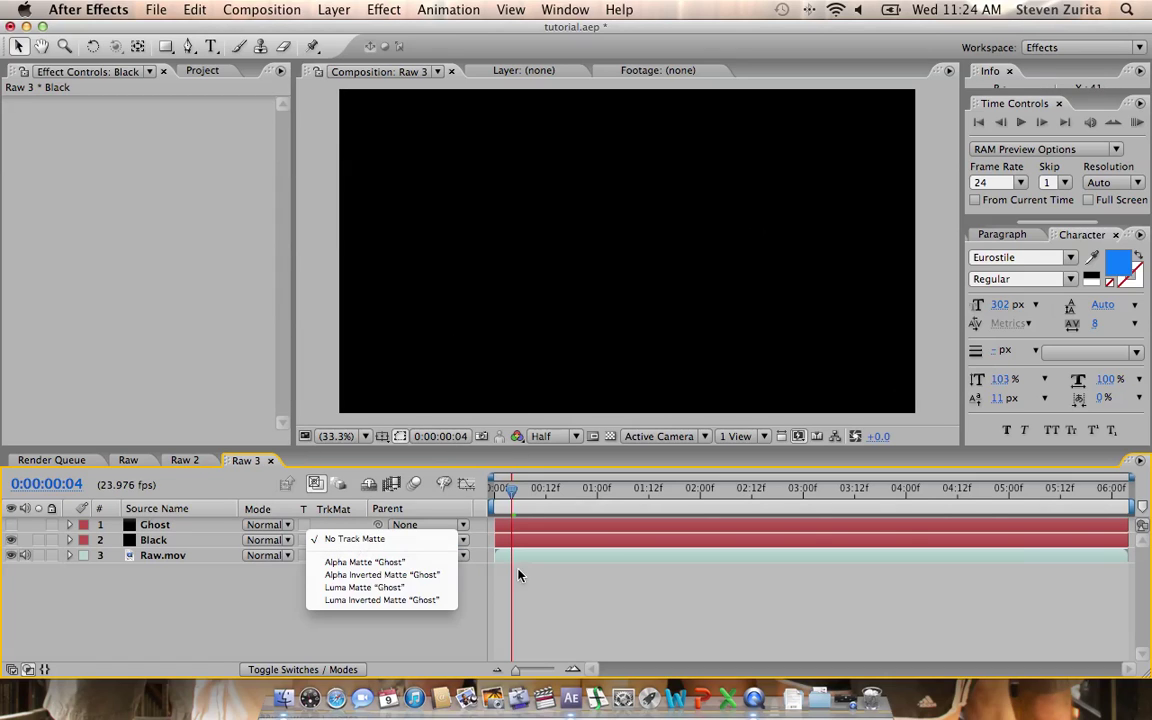
{"action": "left_click", "coordinate": [392, 589]}
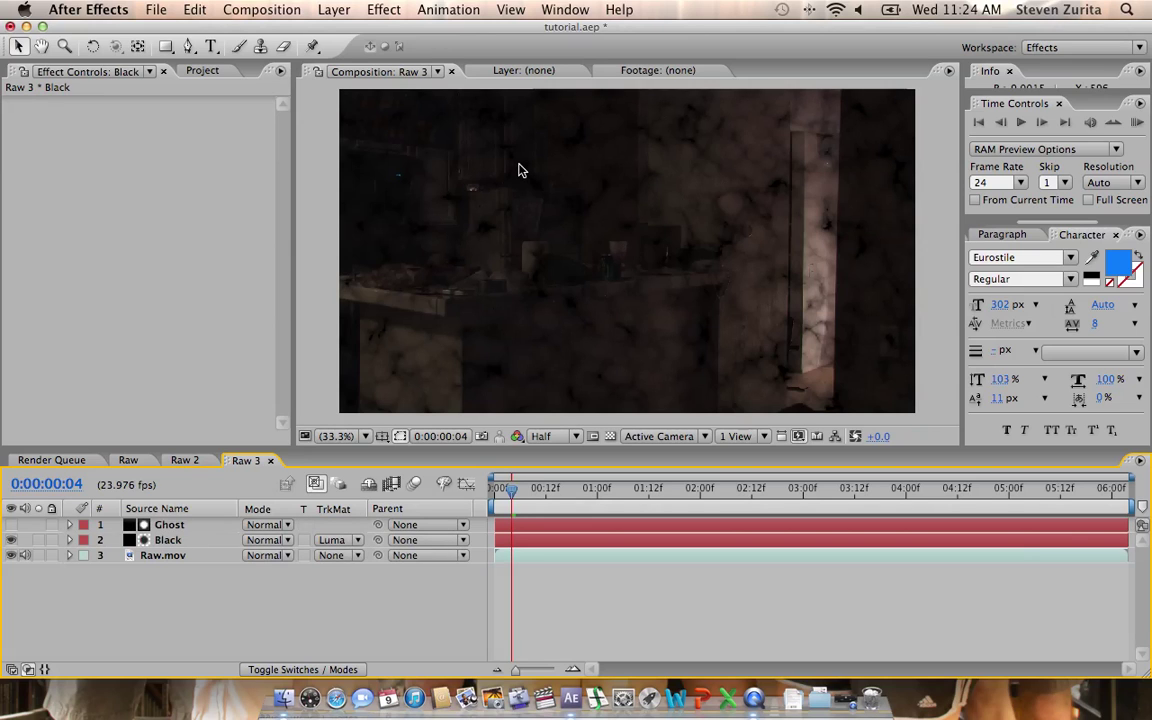
- Start a Pen-tool outline, deleting the accidental shape layers it creates
{"action": "left_click", "coordinate": [189, 47]}
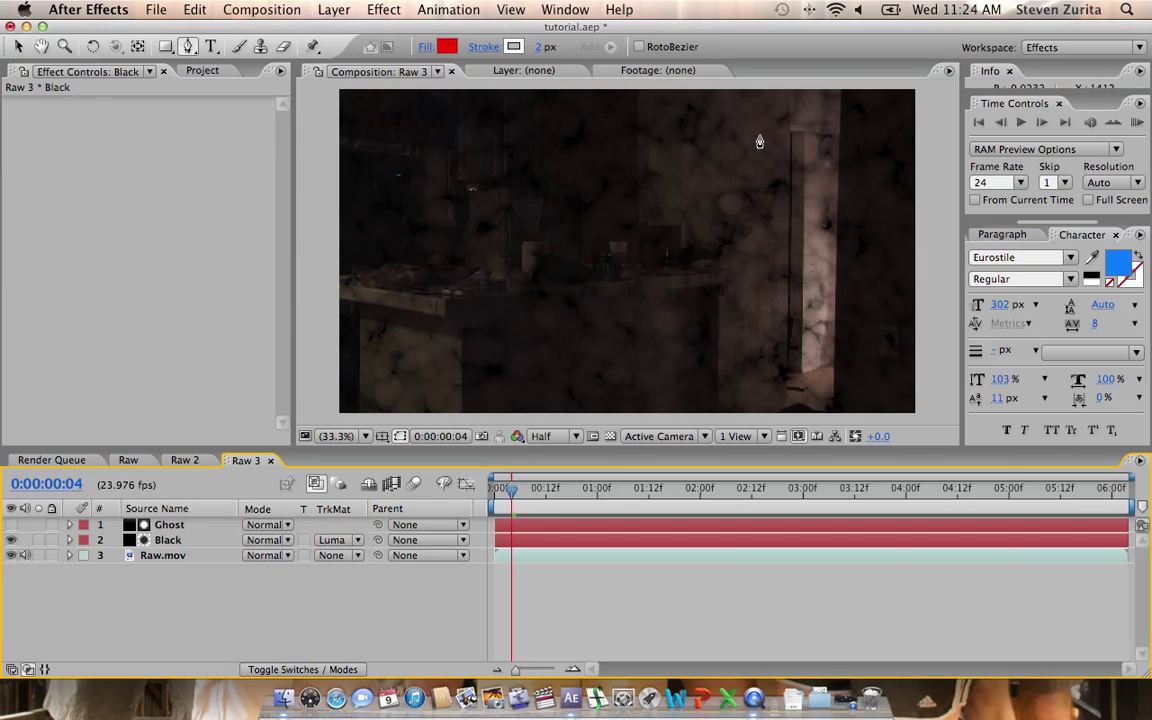
{"action": "left_click", "coordinate": [564, 110]}
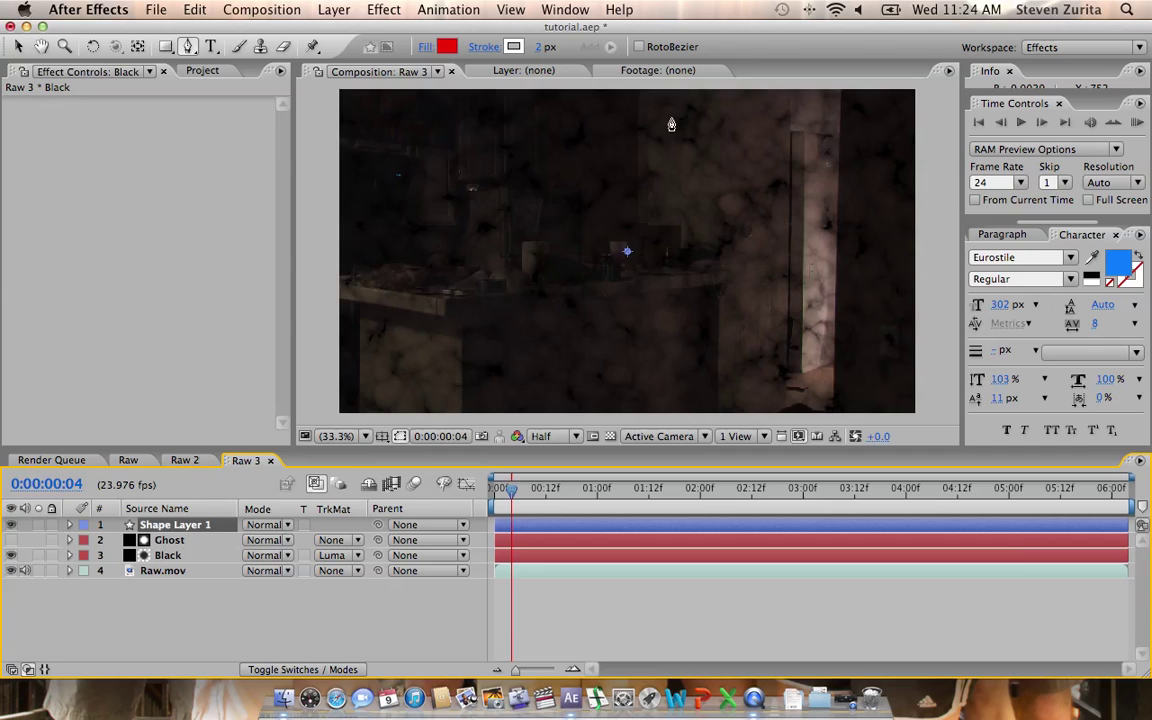
{"action": "left_click", "coordinate": [735, 244]}
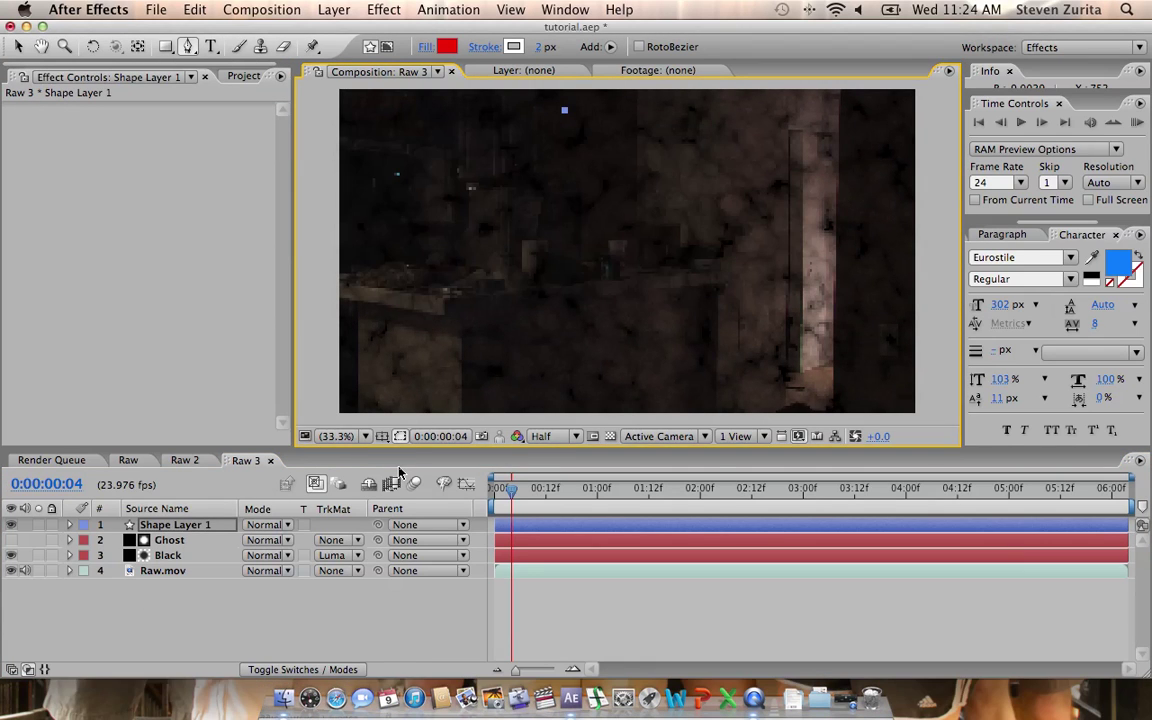
{"action": "key", "text": "Delete"}
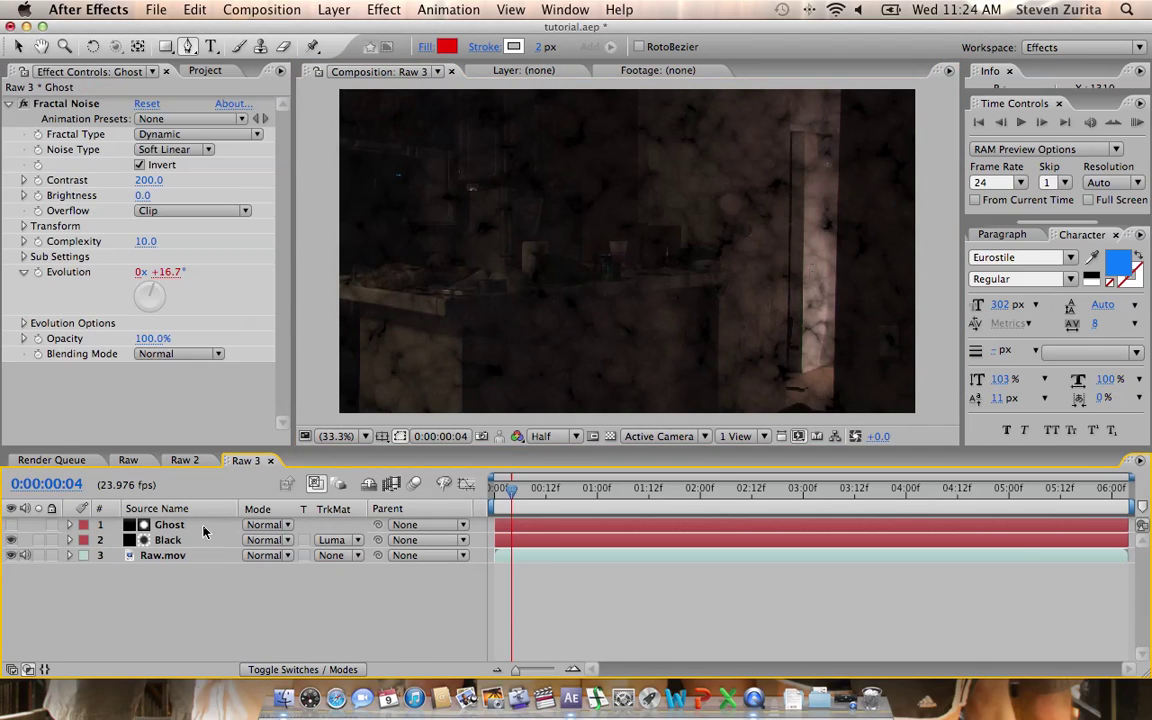
{"action": "left_click", "coordinate": [598, 110]}
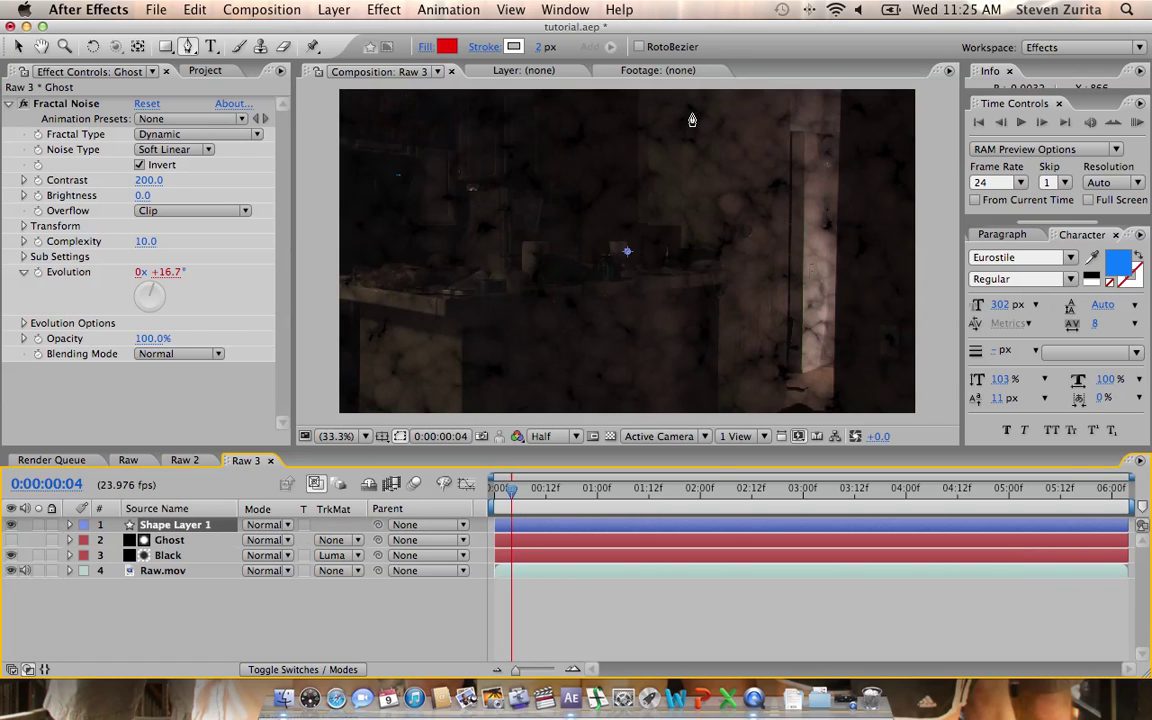
{"action": "left_click_drag", "start_coordinate": [692, 118], "coordinate": [690, 116]}
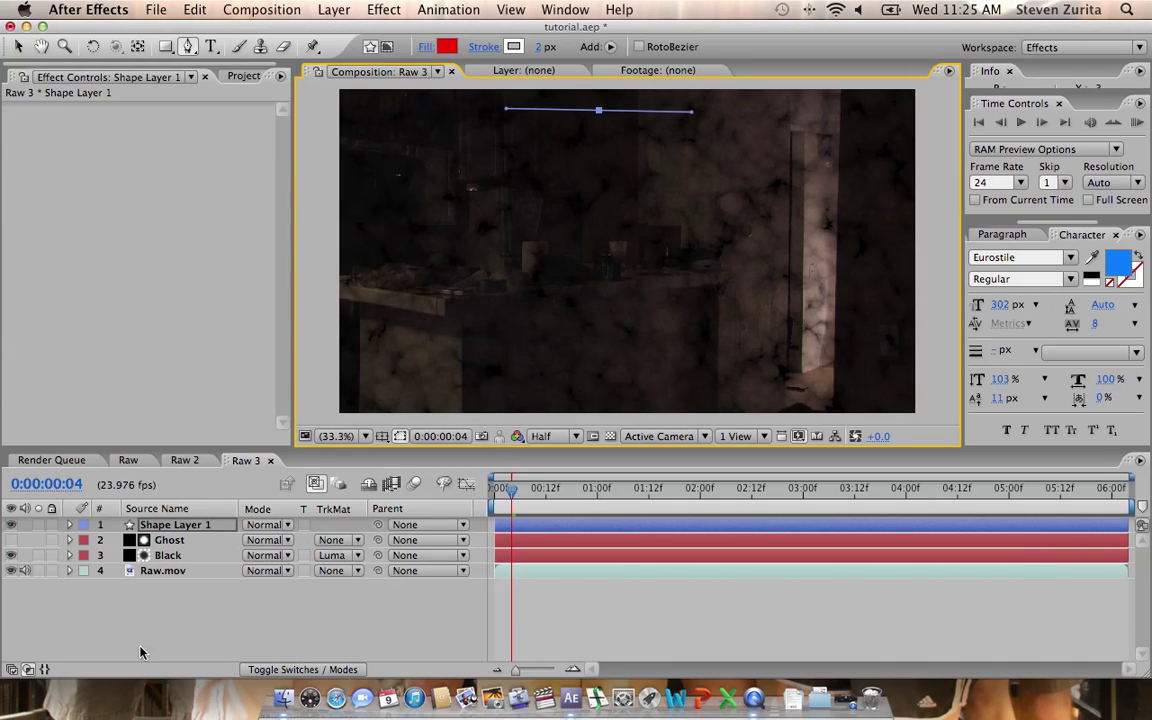
{"action": "key", "text": "Delete"}
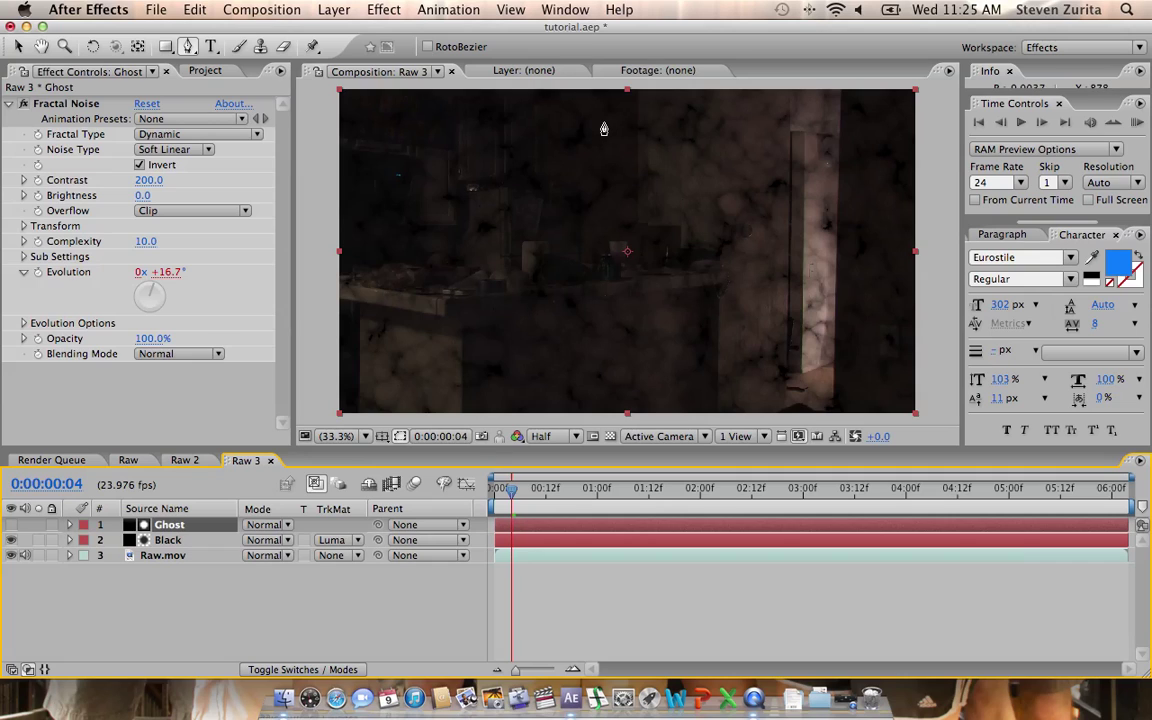
- Draw a closed, curved blob mask on Ghost and reshape its lower-left curve
{"action": "left_click_drag", "start_coordinate": [618, 111], "coordinate": [720, 109]}
{"action": "left_click", "coordinate": [804, 165]}
{"action": "left_click_drag", "start_coordinate": [735, 349], "coordinate": [507, 289]}
{"action": "left_click", "coordinate": [600, 371]}
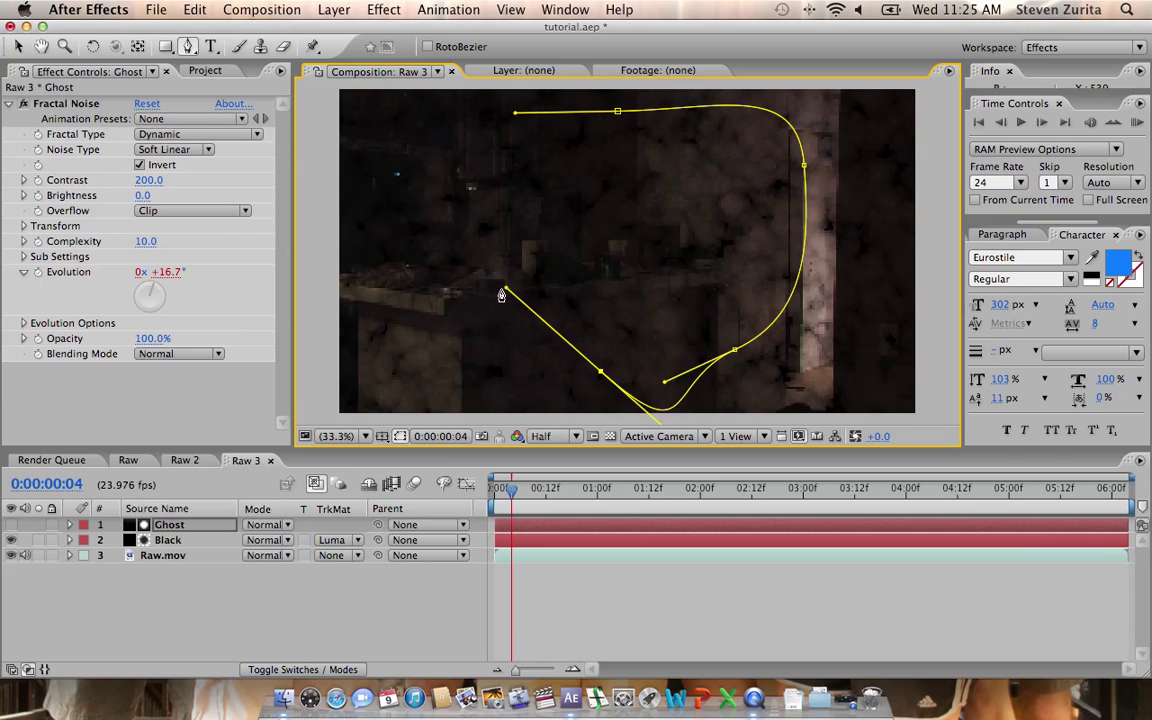
{"action": "left_click_drag", "start_coordinate": [443, 226], "coordinate": [482, 176]}
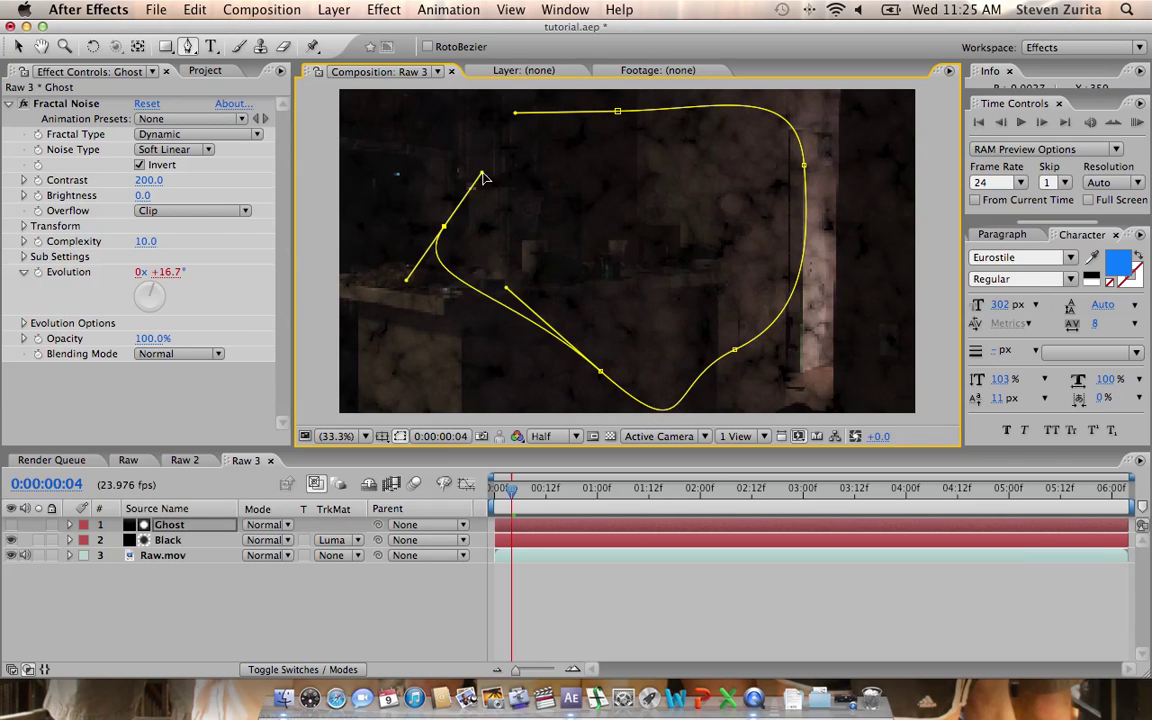
{"action": "left_click", "coordinate": [618, 117]}
{"action": "key", "text": "v"}
{"action": "left_click_drag", "start_coordinate": [600, 375], "coordinate": [527, 318]}
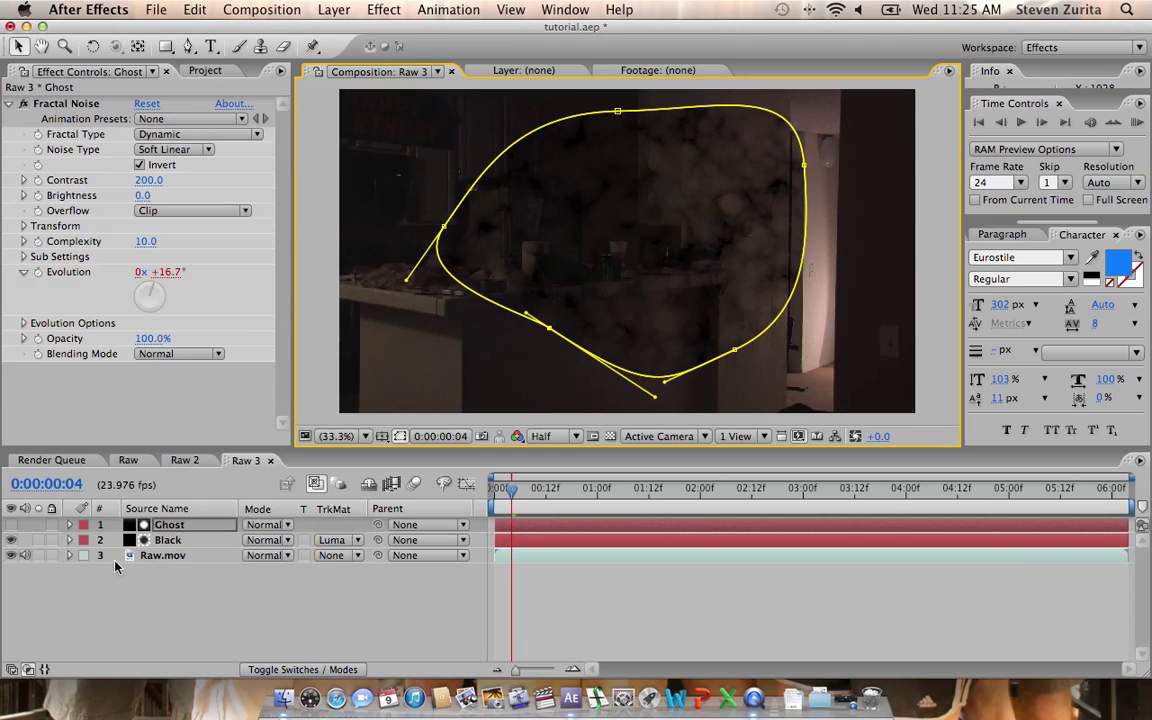
- Set Mask 1's feather on the Ghost layer to 35 pixels
{"action": "key", "text": "m"}
{"action": "key", "text": "m"}
{"action": "left_click", "coordinate": [265, 570]}
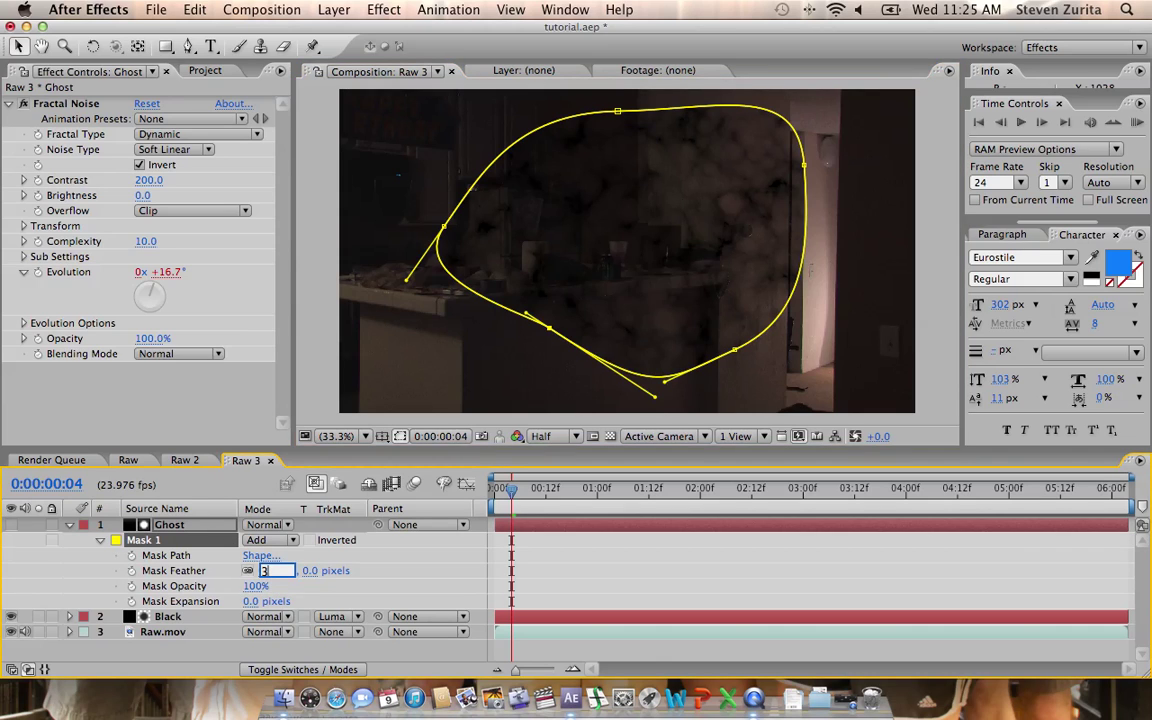
{"action": "type", "text": "5"}
{"action": "key", "text": "Return"}
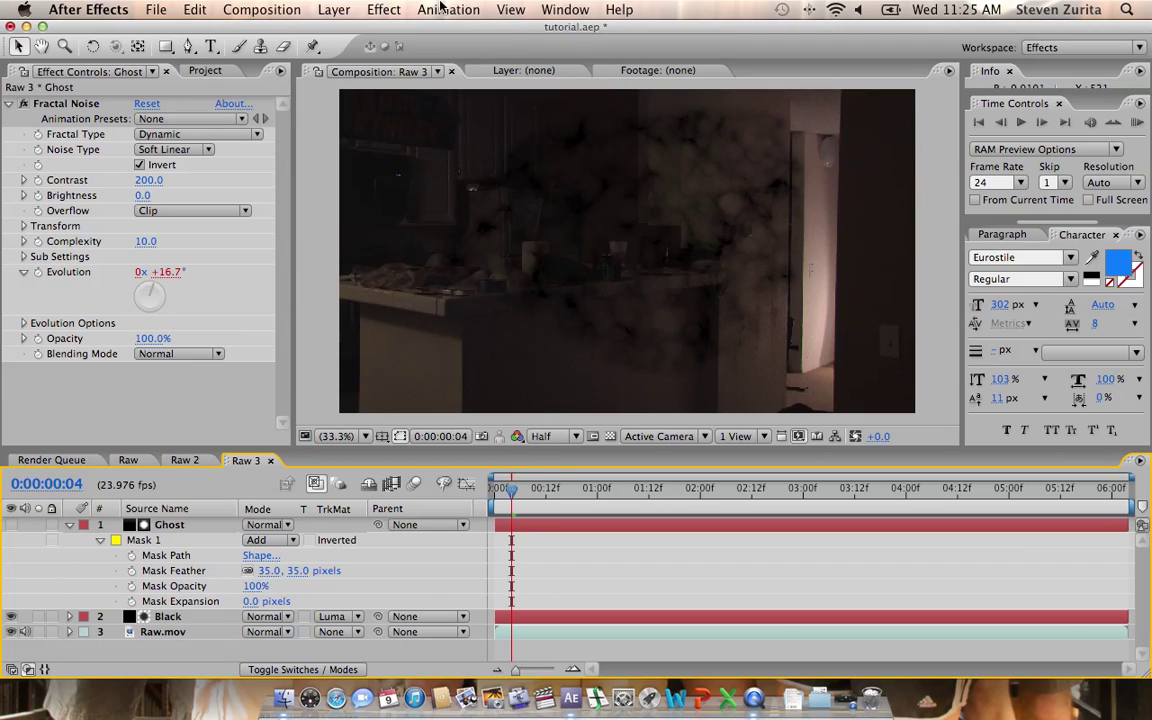
- Add Distort > Turbulent Displace to Ghost and reduce its Size to about 76
{"action": "left_click", "coordinate": [384, 9]}
{"action": "left_click", "coordinate": [172, 532]}
{"action": "left_click", "coordinate": [384, 9]}
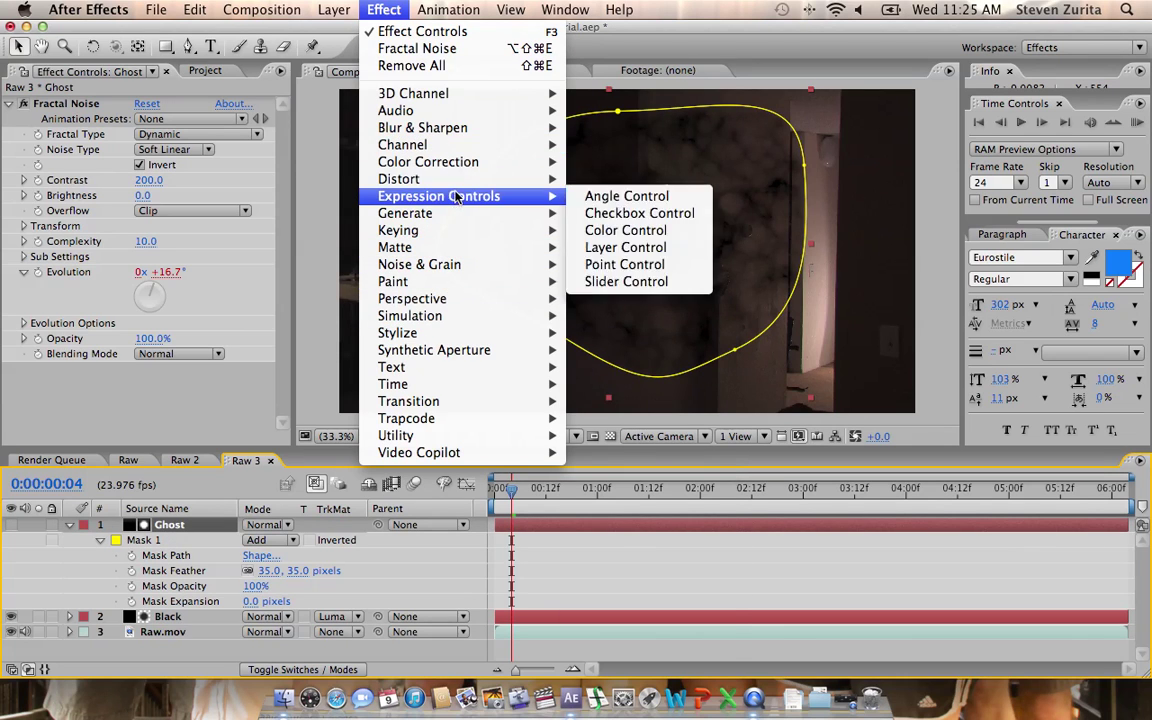
{"action": "mouse_move", "coordinate": [510, 186]}
{"action": "left_click", "coordinate": [620, 609]}
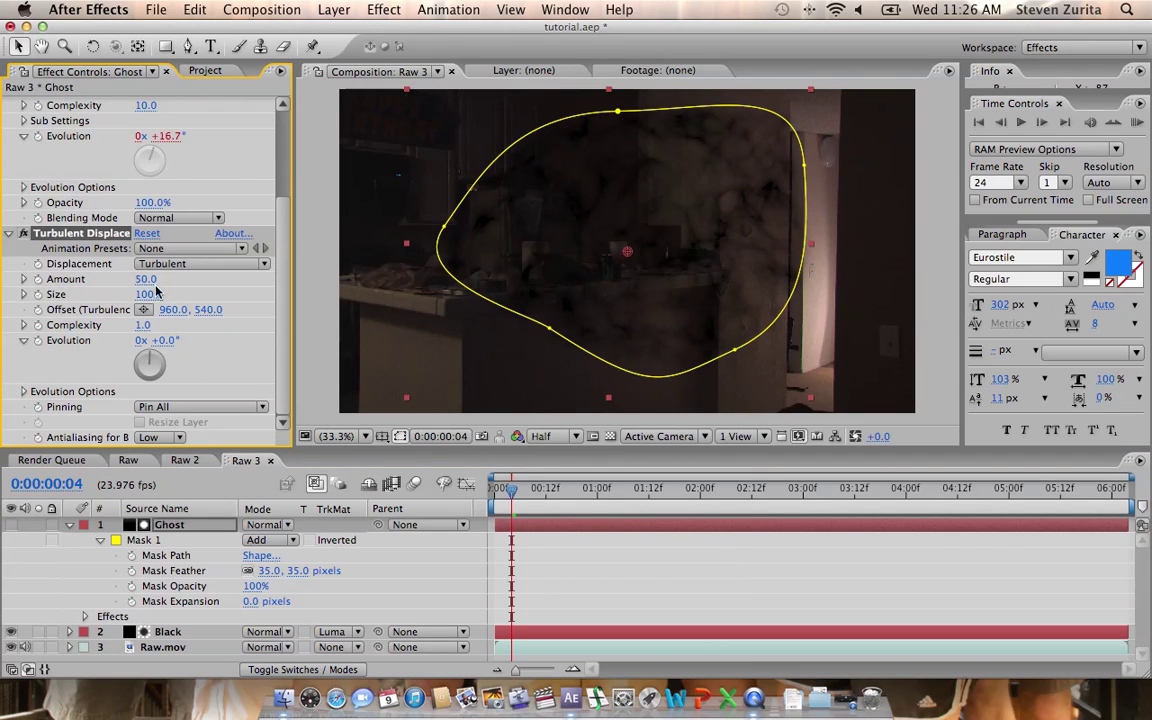
{"action": "left_click_drag", "start_coordinate": [147, 302], "coordinate": [138, 298]}
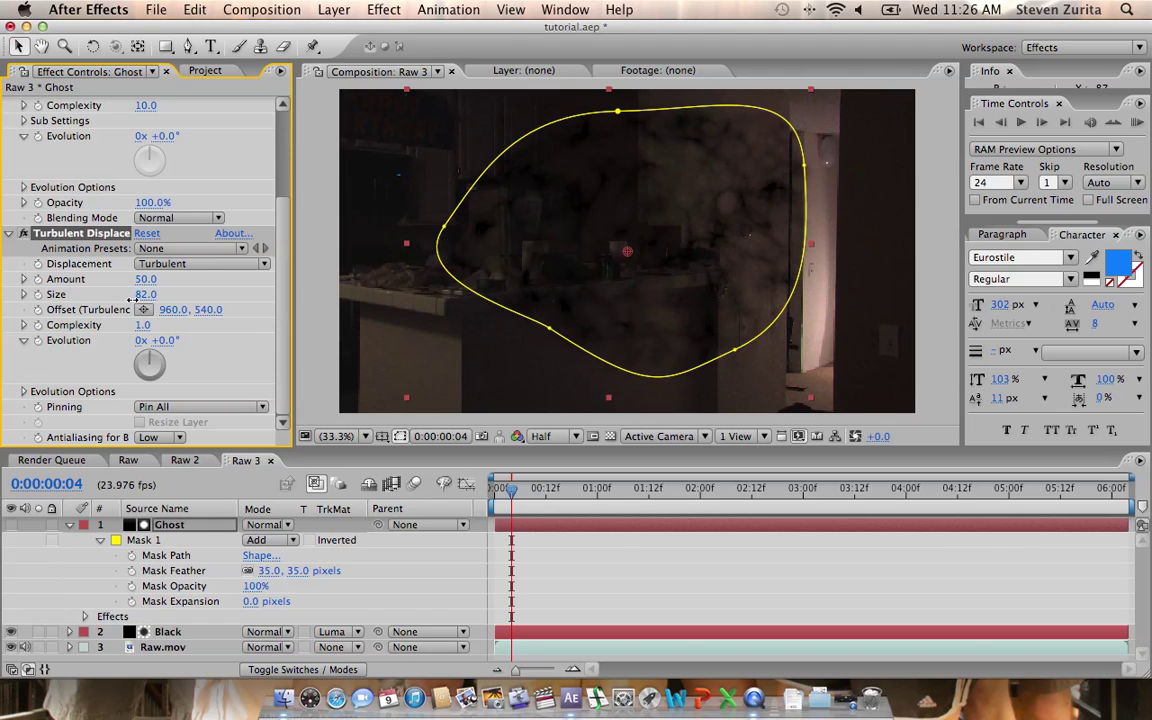
{"action": "left_click_drag", "start_coordinate": [127, 300], "coordinate": [124, 300]}
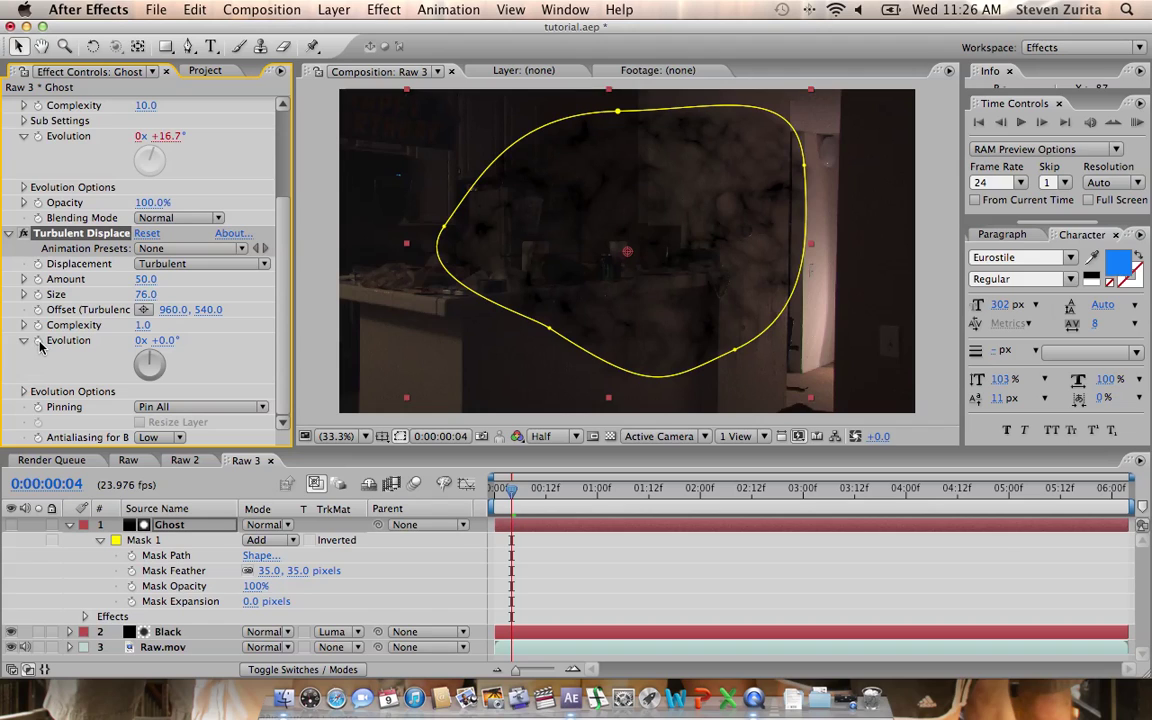
- Drive Turbulent Displace Evolution with time*100 and preview later frames
{"action": "left_click", "coordinate": [37, 340], "text": "alt"}
{"action": "type", "text": "t"}
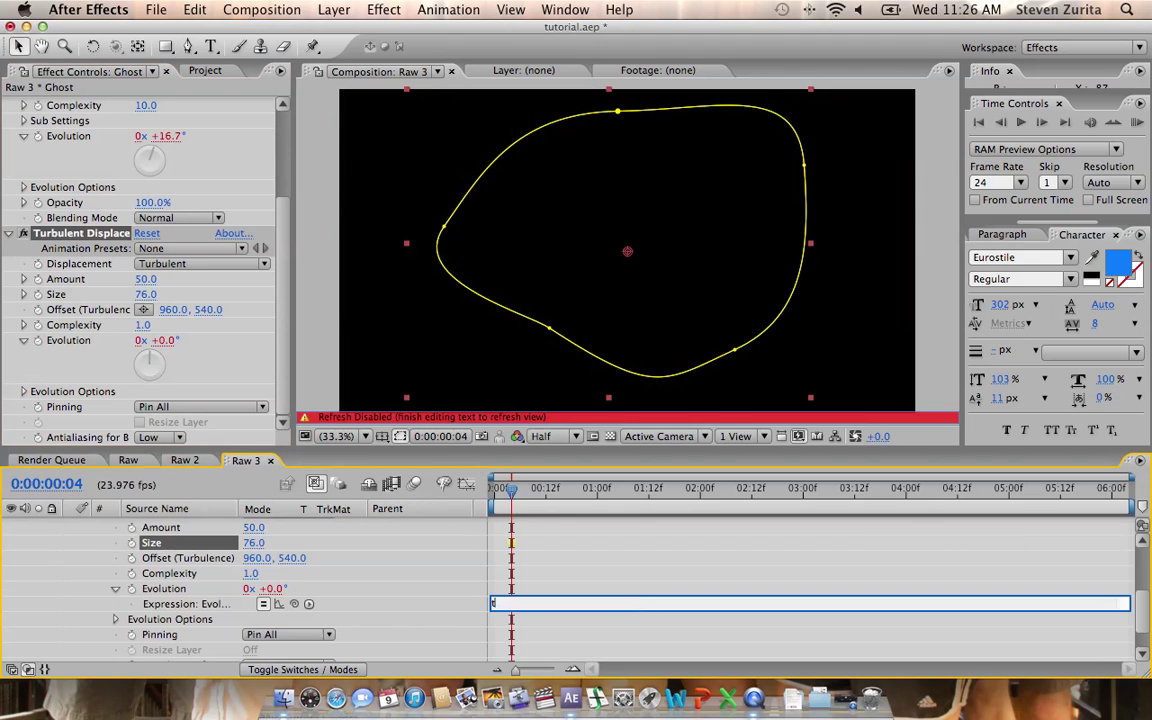
{"action": "type", "text": "ime*100"}
{"action": "left_click", "coordinate": [704, 557]}
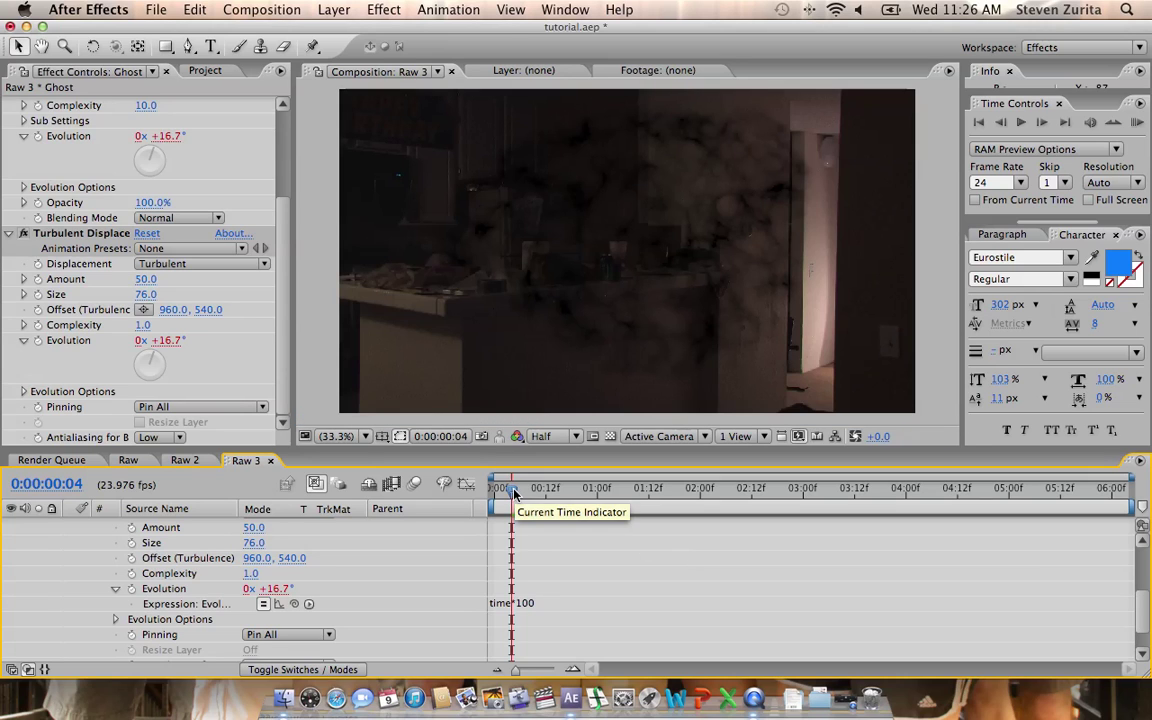
{"action": "left_click_drag", "start_coordinate": [513, 496], "coordinate": [805, 500]}
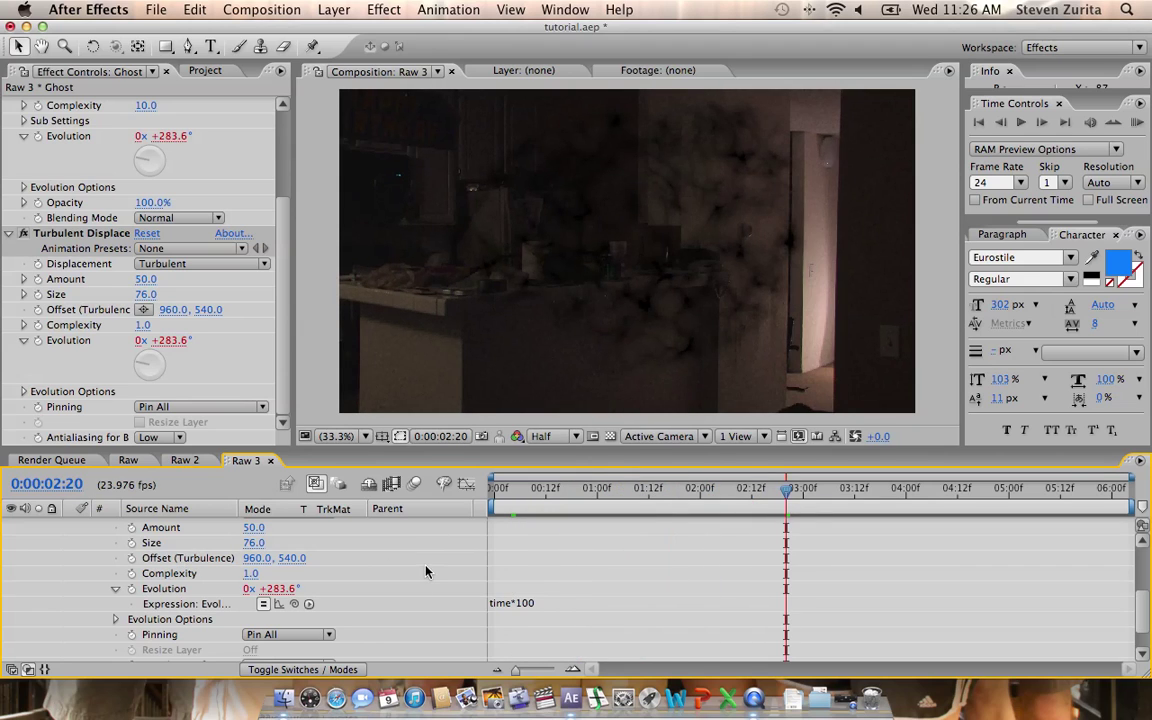
- Set Turbulent Displace Size to 100 and Amount to about 60
{"action": "scroll", "coordinate": [422, 572], "scroll_direction": "up", "scroll_amount": 5}
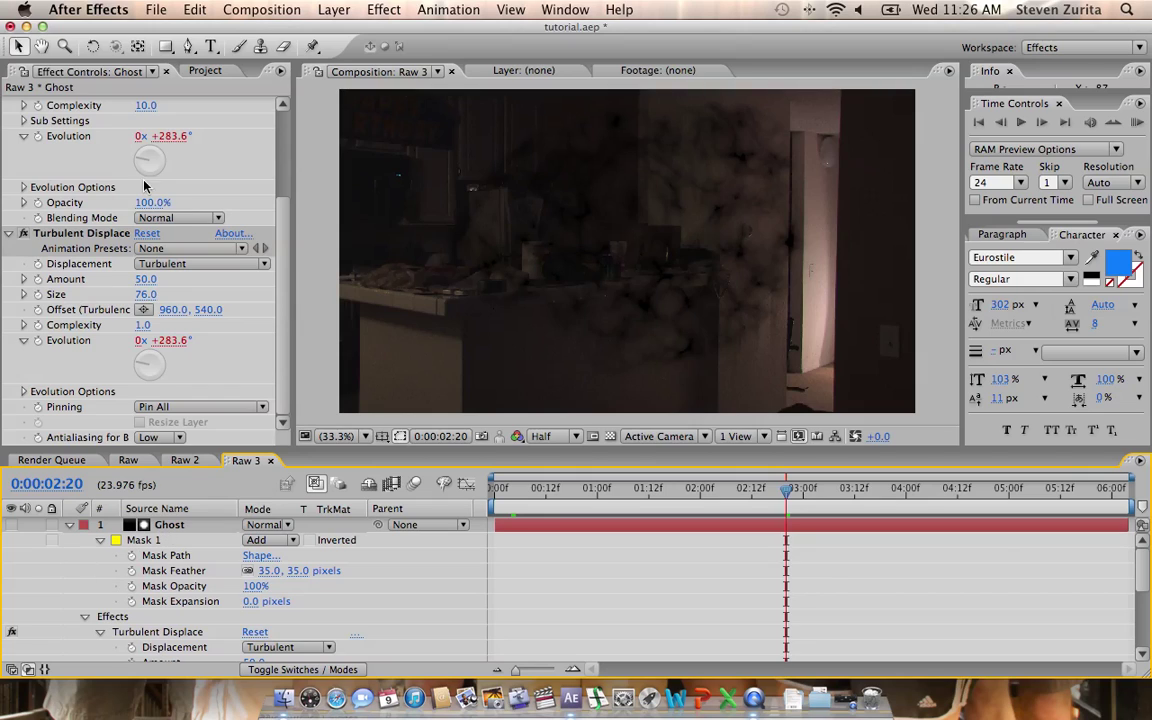
{"action": "left_click", "coordinate": [146, 294]}
{"action": "type", "text": "100"}
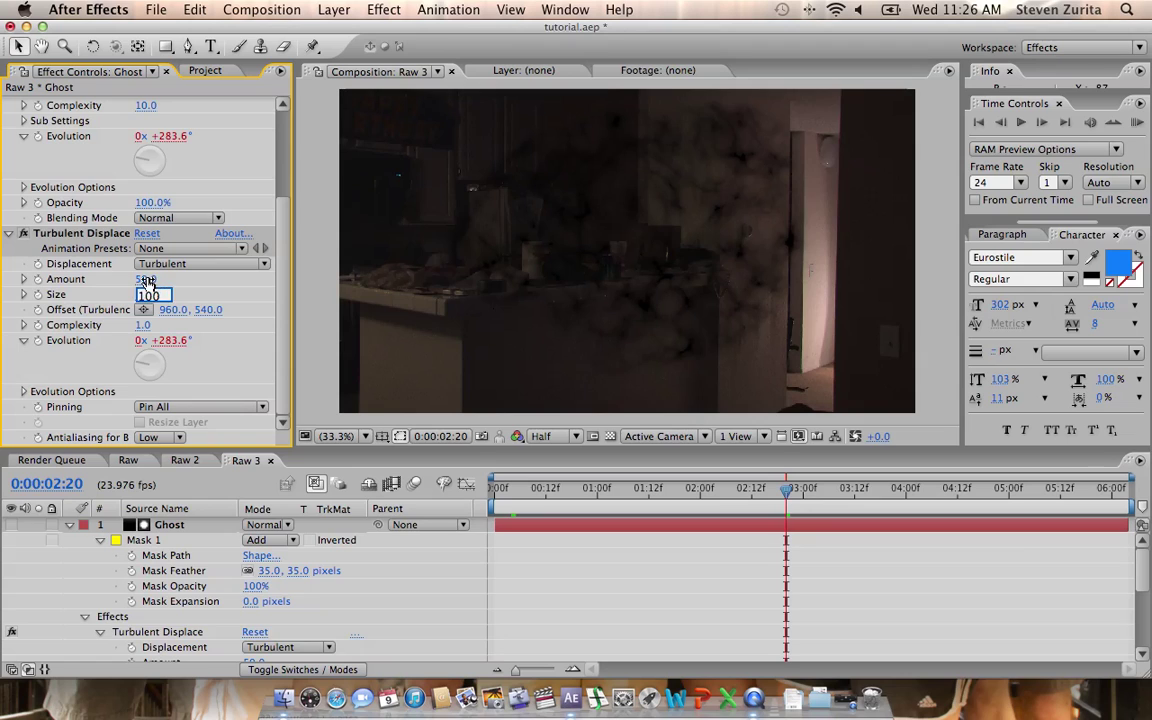
{"action": "key", "text": "Return"}
{"action": "left_click_drag", "start_coordinate": [146, 280], "coordinate": [147, 280]}
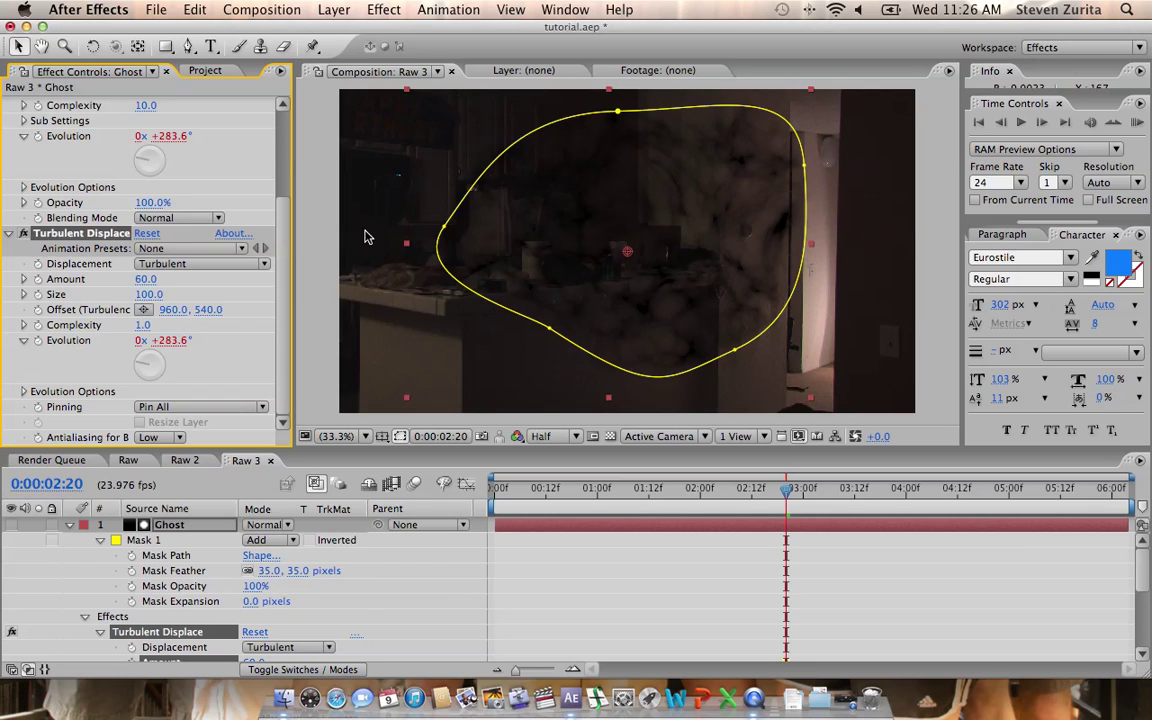
- Step through later frames toward the clip's end, then collapse the Ghost layer
{"action": "left_click", "coordinate": [793, 494]}
{"action": "left_click", "coordinate": [889, 498]}
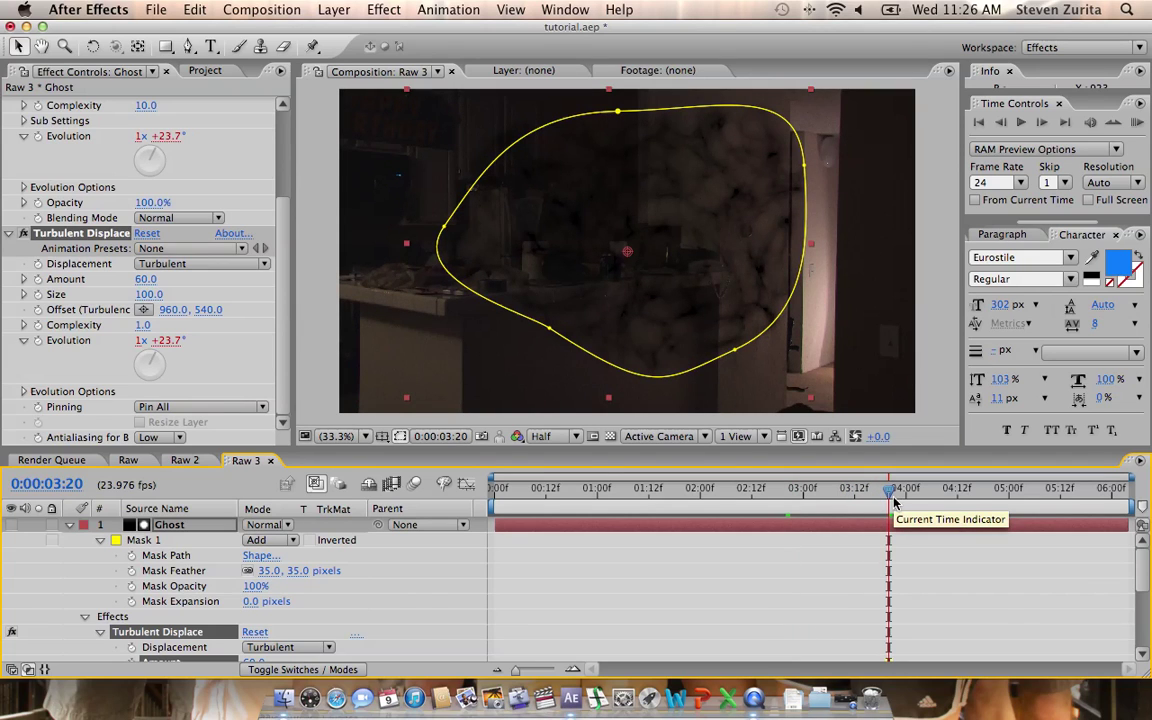
{"action": "key", "text": "Page_Down"}
{"action": "left_click", "coordinate": [1023, 491]}
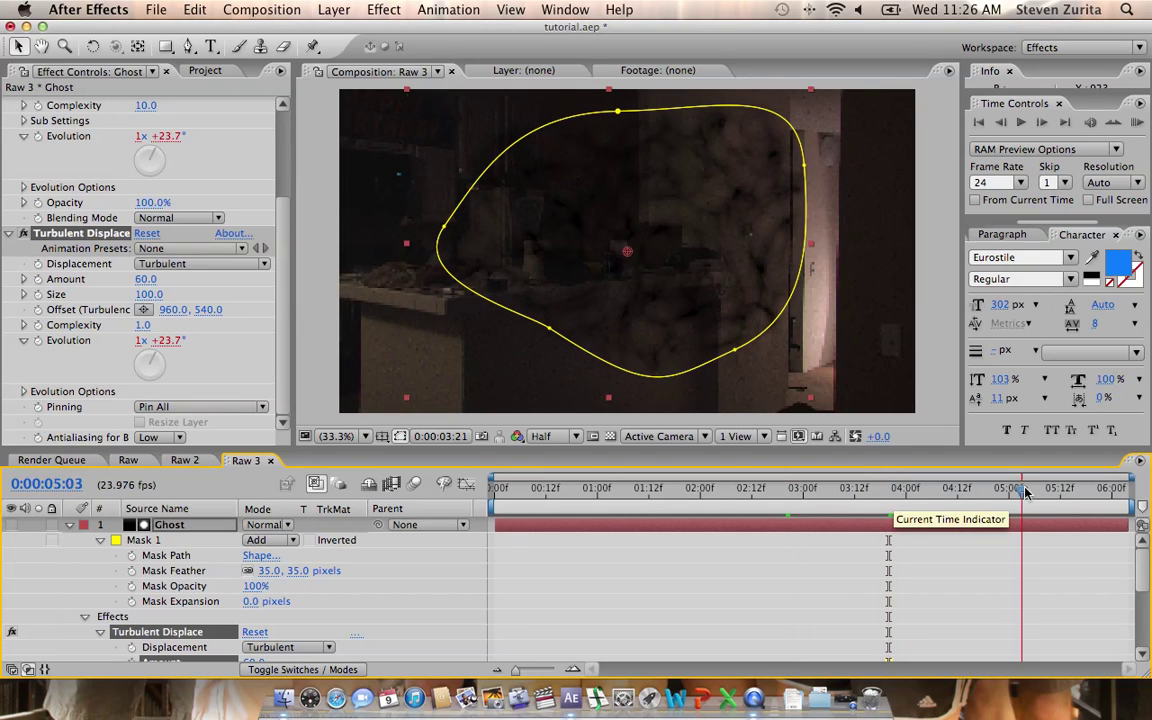
{"action": "left_click", "coordinate": [1086, 490]}
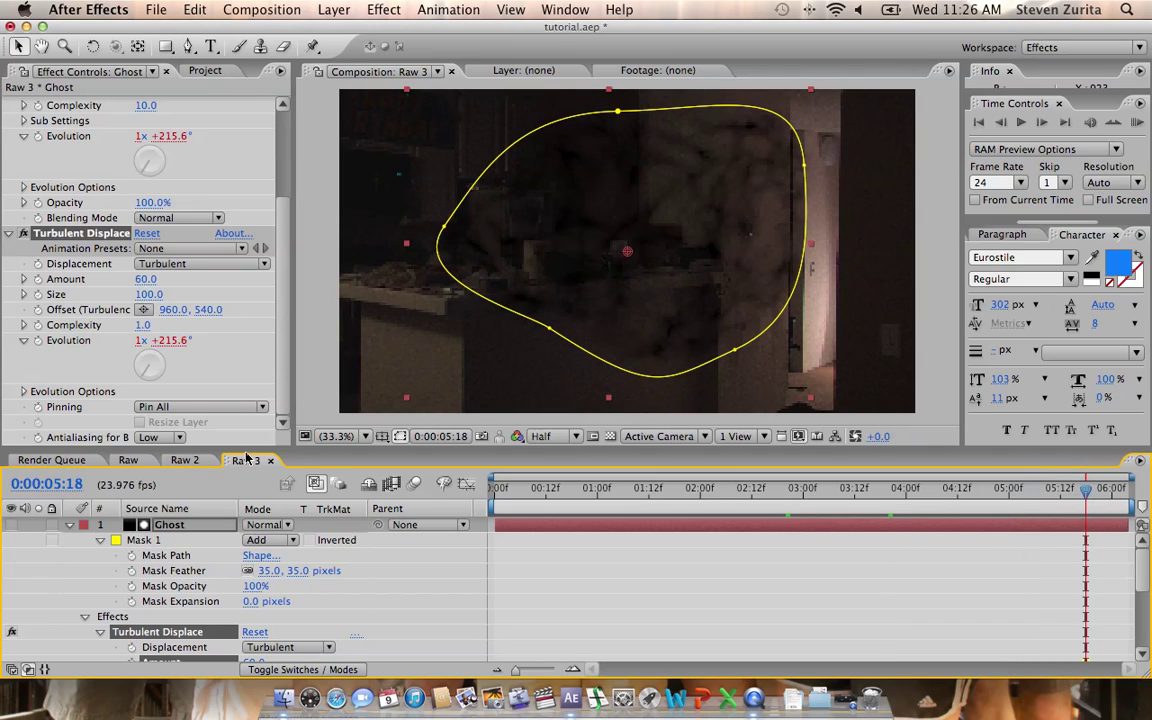
{"action": "left_click", "coordinate": [69, 525]}
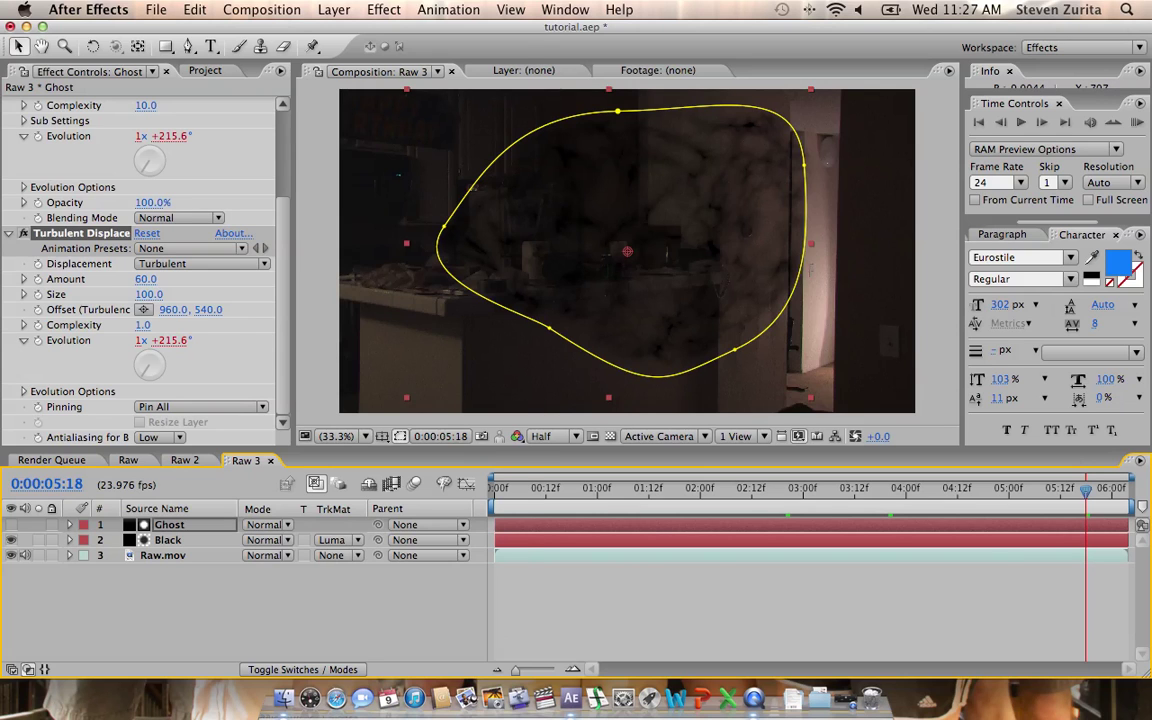
- Add an Adjustment Layer with Turbulent Displace and a time*100 Evolution expression
{"action": "left_click", "coordinate": [334, 9]}
{"action": "mouse_move", "coordinate": [341, 31]}
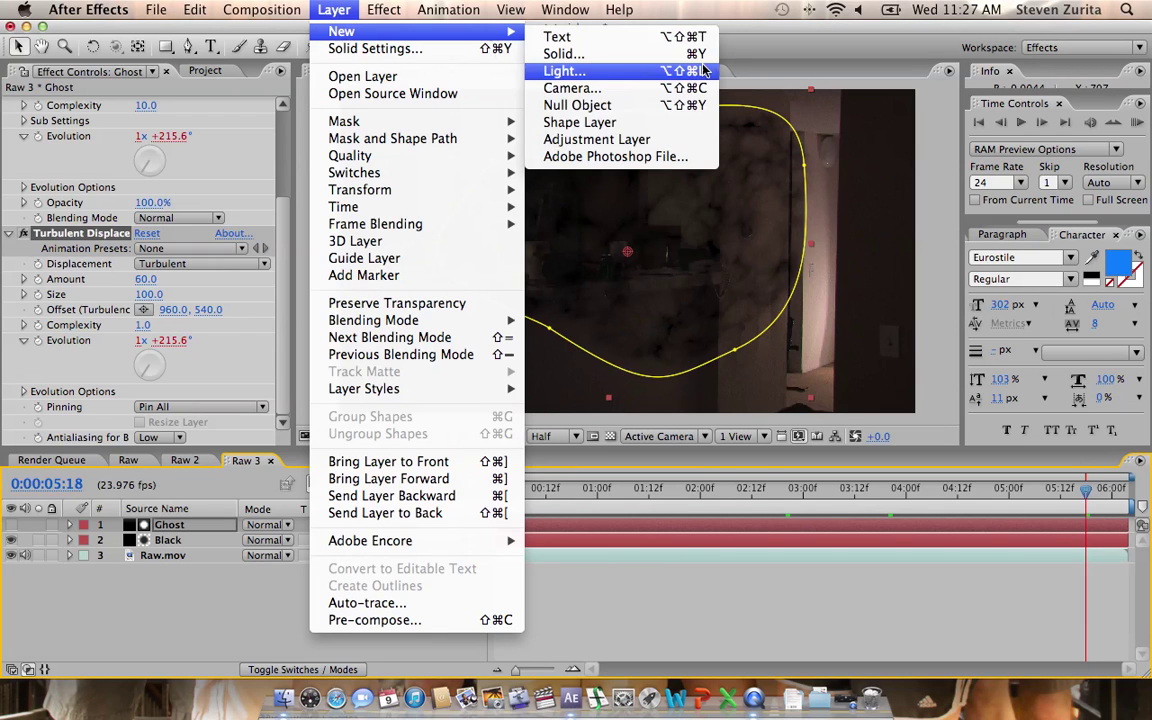
{"action": "left_click", "coordinate": [627, 146]}
{"action": "left_click", "coordinate": [382, 9]}
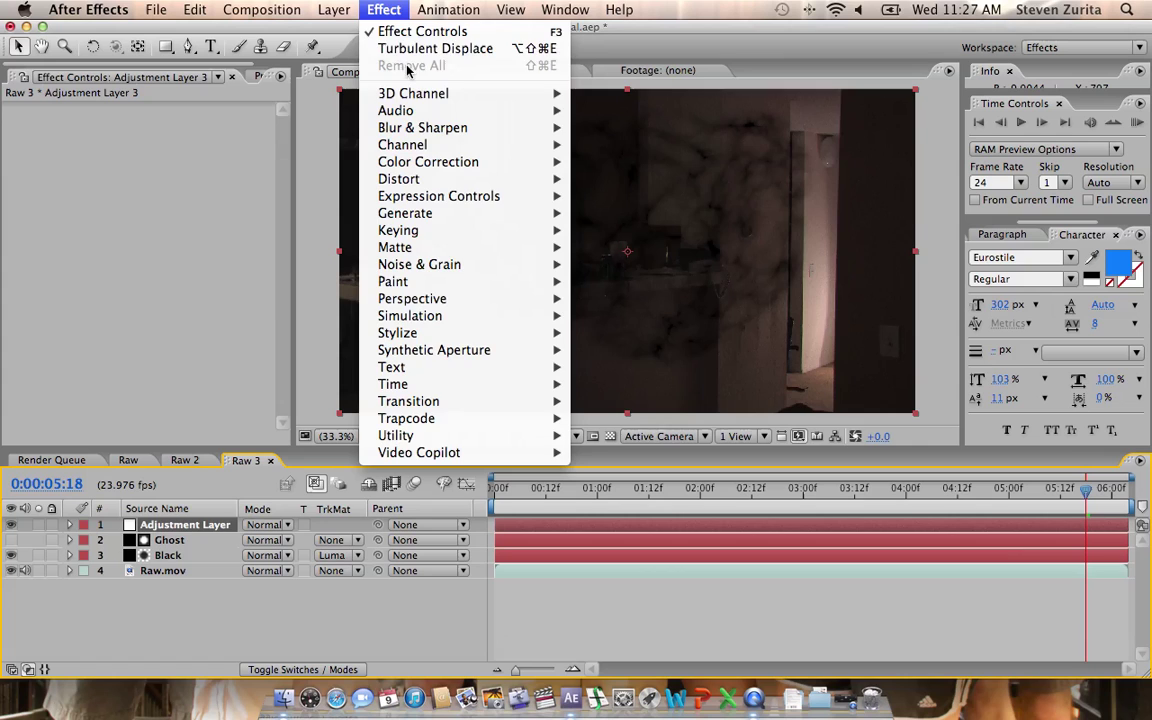
{"action": "left_click", "coordinate": [425, 48]}
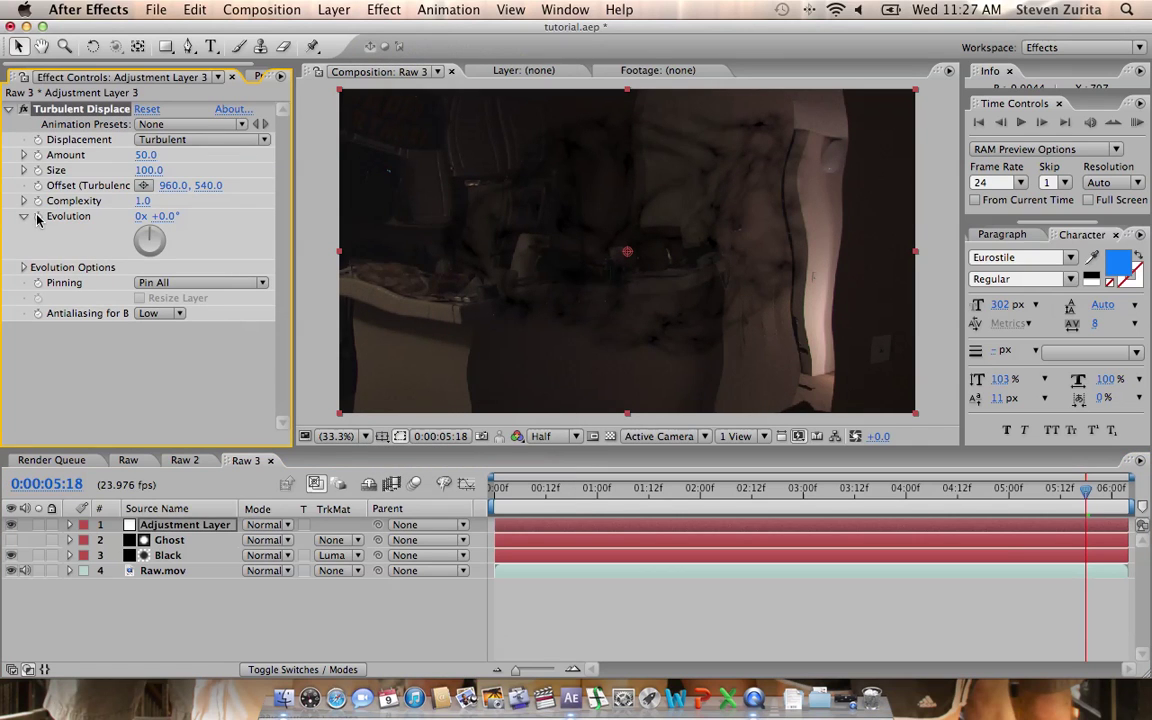
{"action": "left_click", "coordinate": [38, 216], "text": "alt"}
{"action": "type", "text": "time*"}
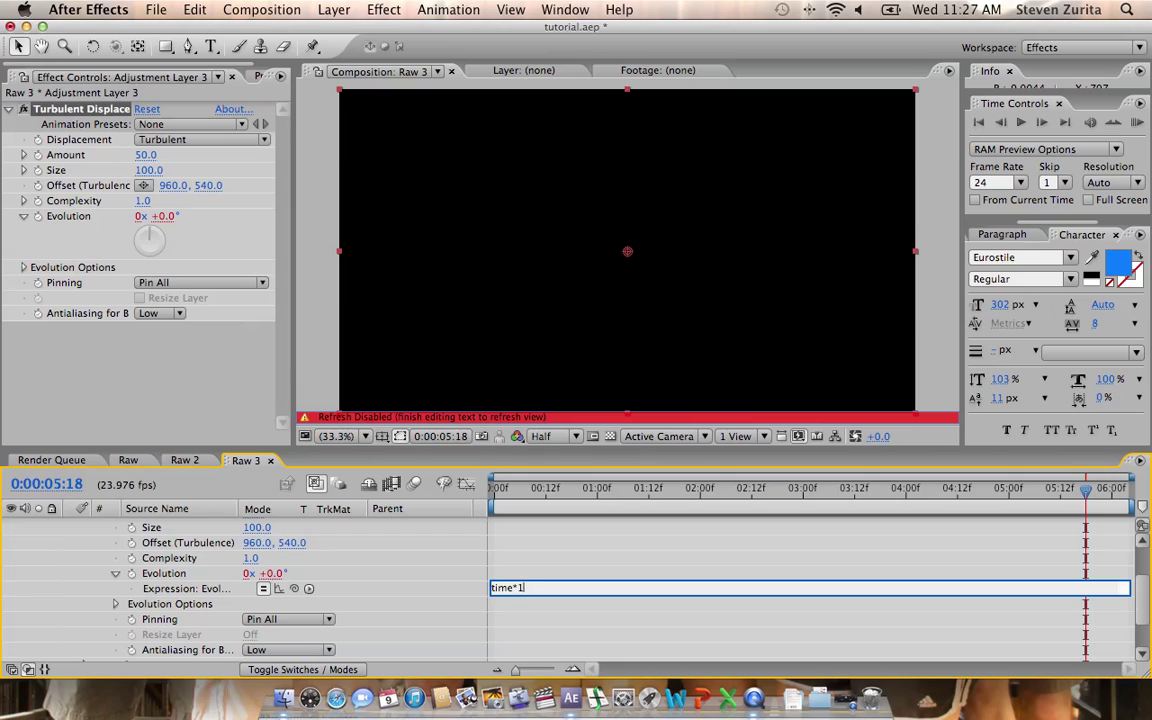
{"action": "left_click", "coordinate": [416, 585]}
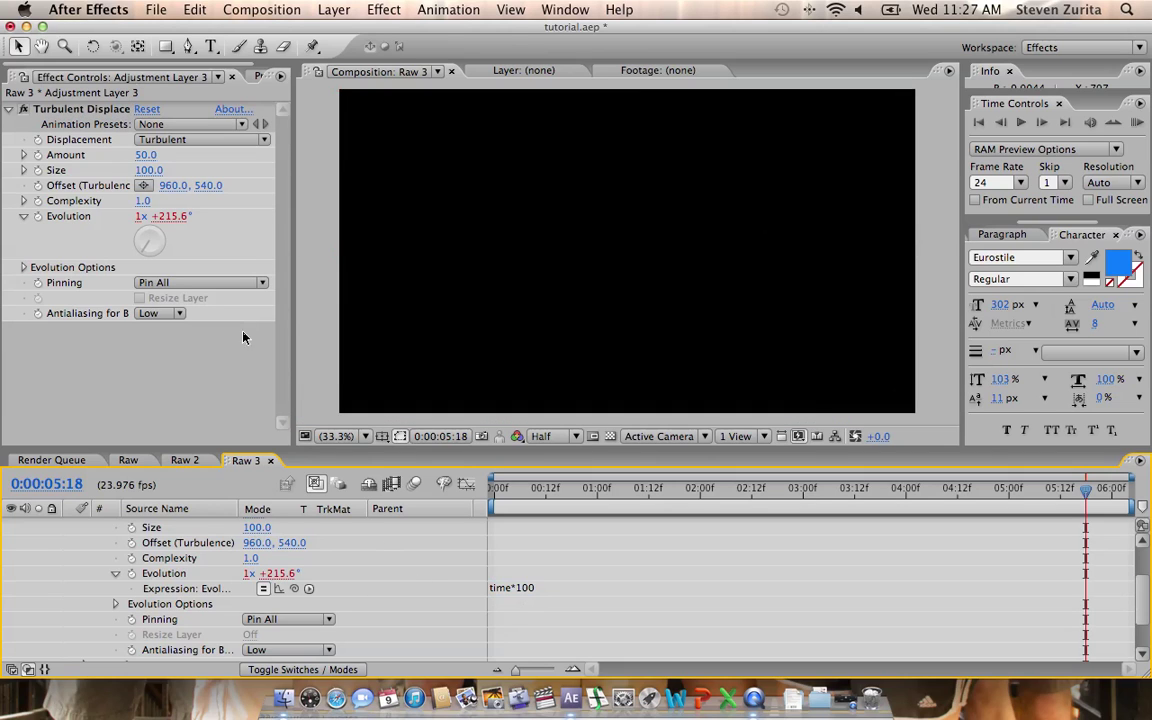
- Set its Amount to 60 and Size to 76, then move it below Ghost and Black
{"action": "left_click", "coordinate": [145, 155]}
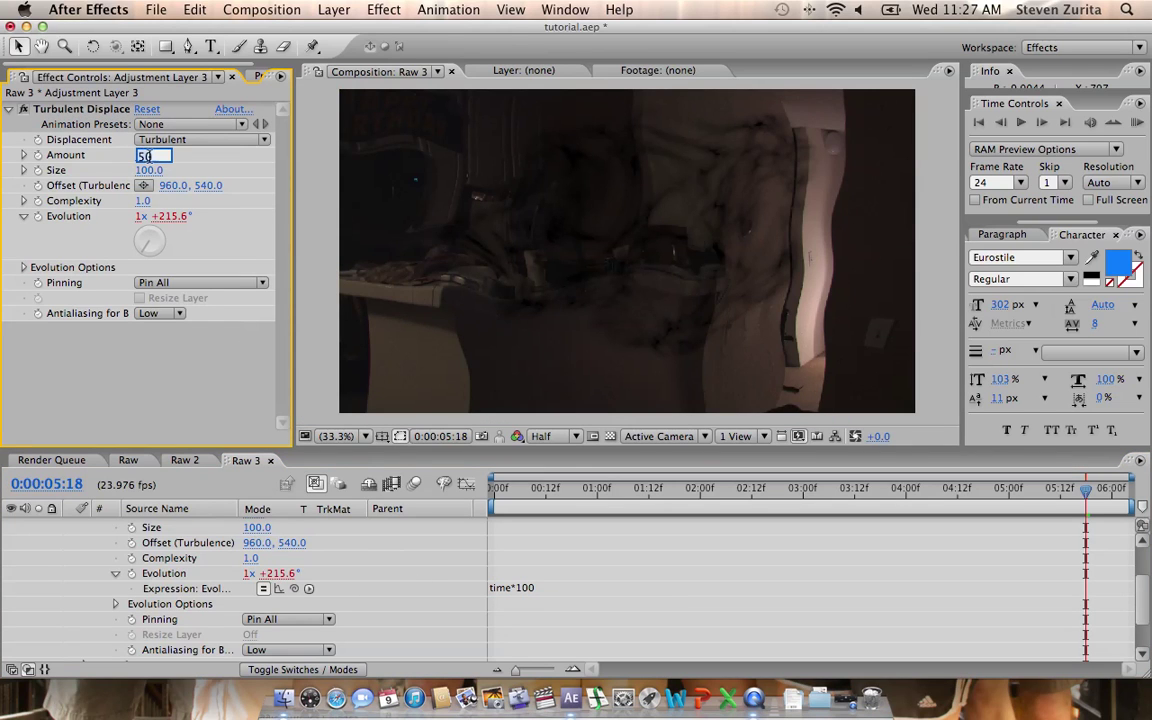
{"action": "type", "text": "60"}
{"action": "key", "text": "Return"}
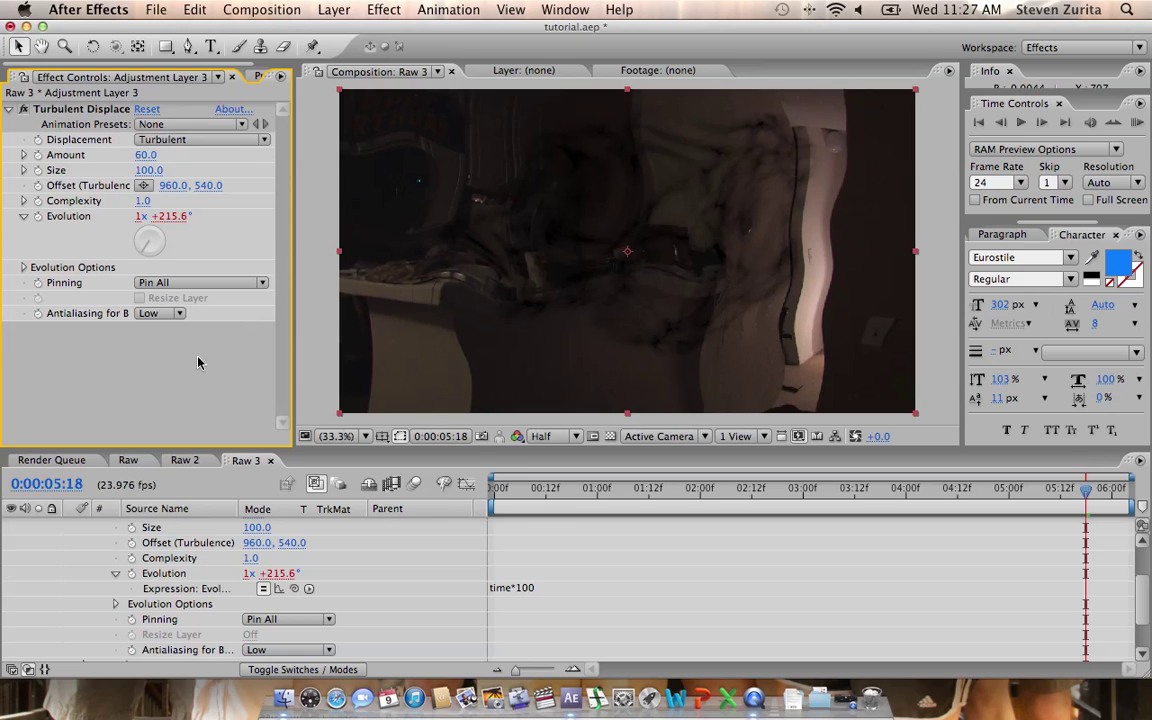
{"action": "left_click_drag", "start_coordinate": [148, 170], "coordinate": [141, 173]}
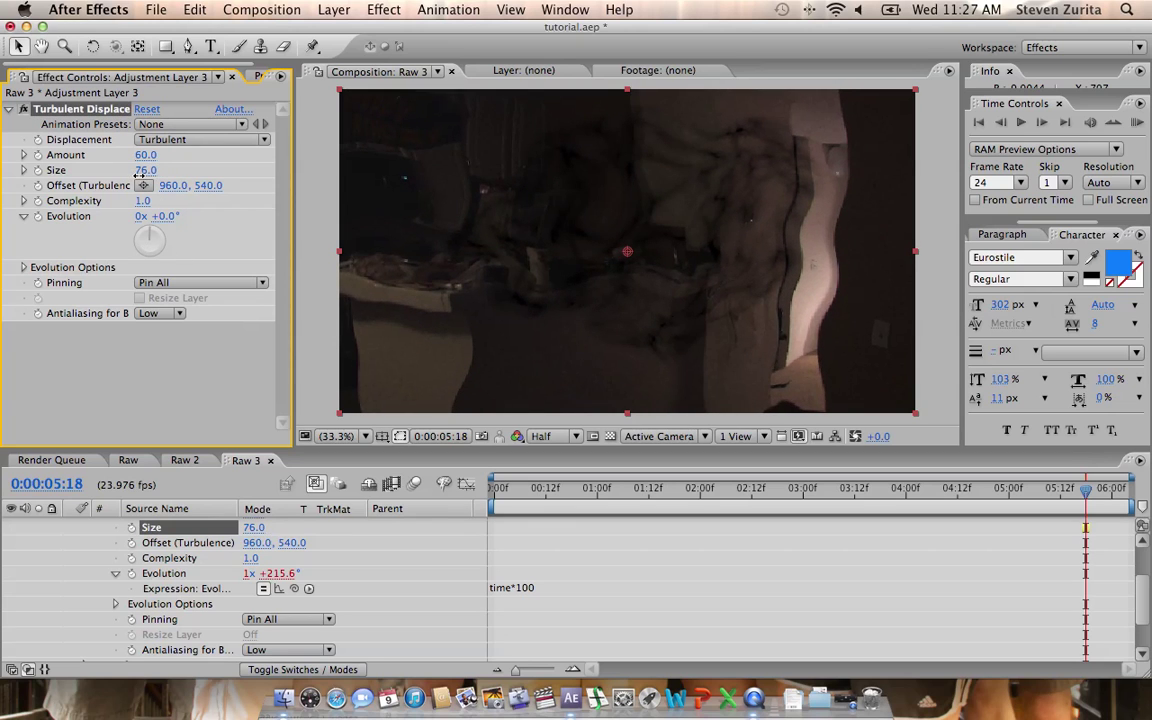
{"action": "scroll", "coordinate": [57, 588], "scroll_direction": "up", "scroll_amount": 3}
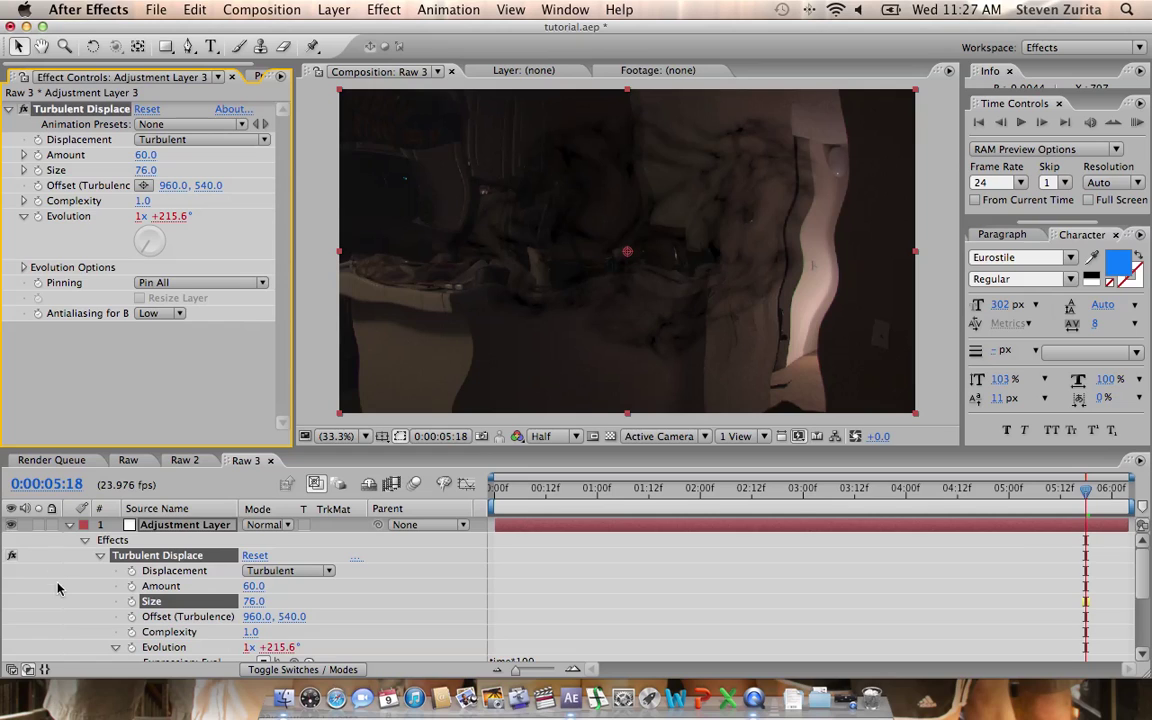
{"action": "left_click", "coordinate": [69, 525]}
{"action": "left_click_drag", "start_coordinate": [150, 527], "coordinate": [157, 563]}
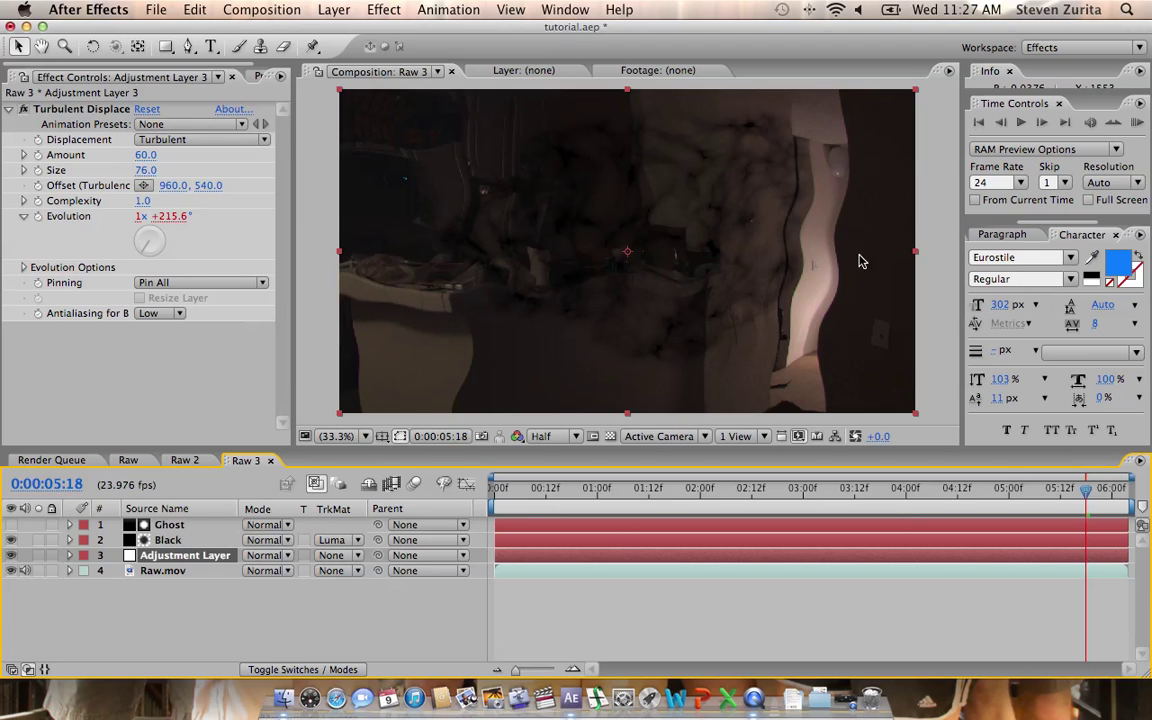
- Duplicate the Ghost layer and move the copy below the Black layer
{"action": "left_click", "coordinate": [170, 525]}
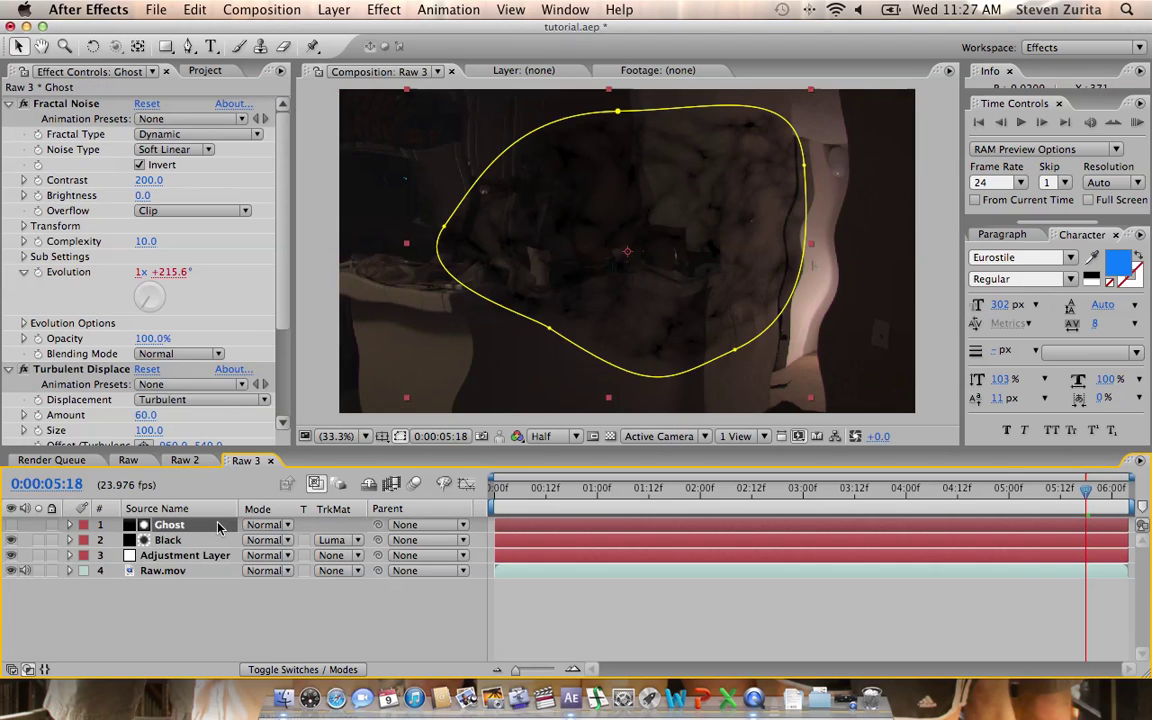
{"action": "key", "text": "super+d"}
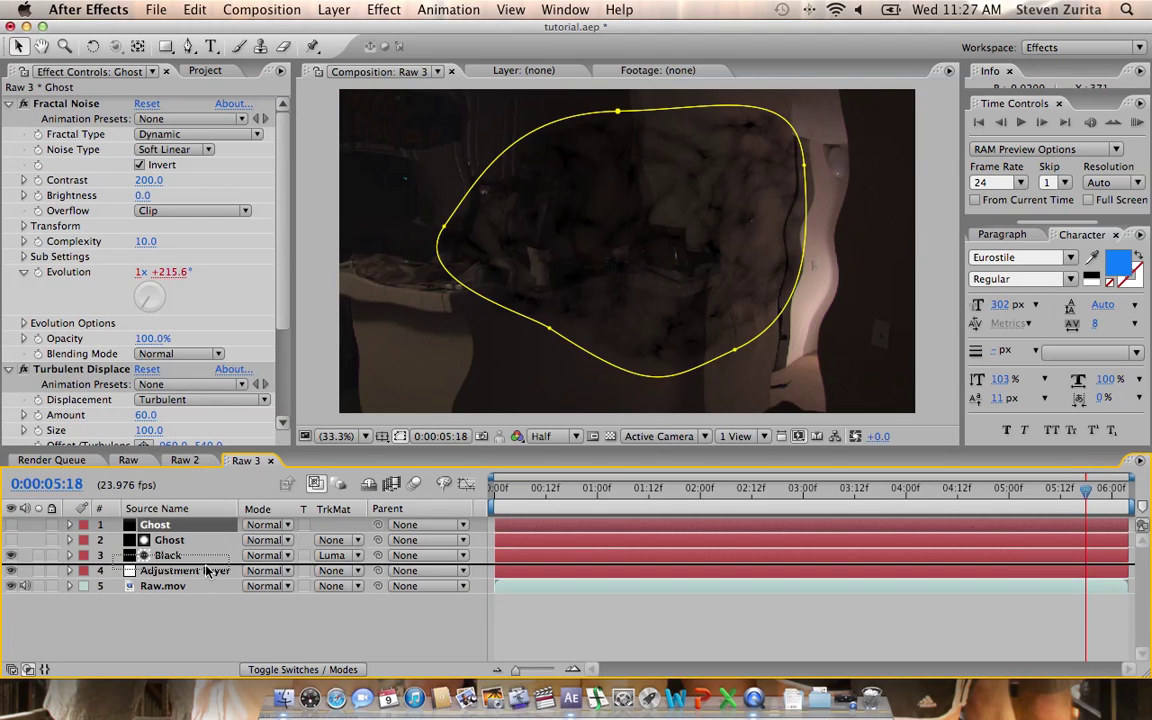
{"action": "left_click_drag", "start_coordinate": [215, 533], "coordinate": [200, 563]}
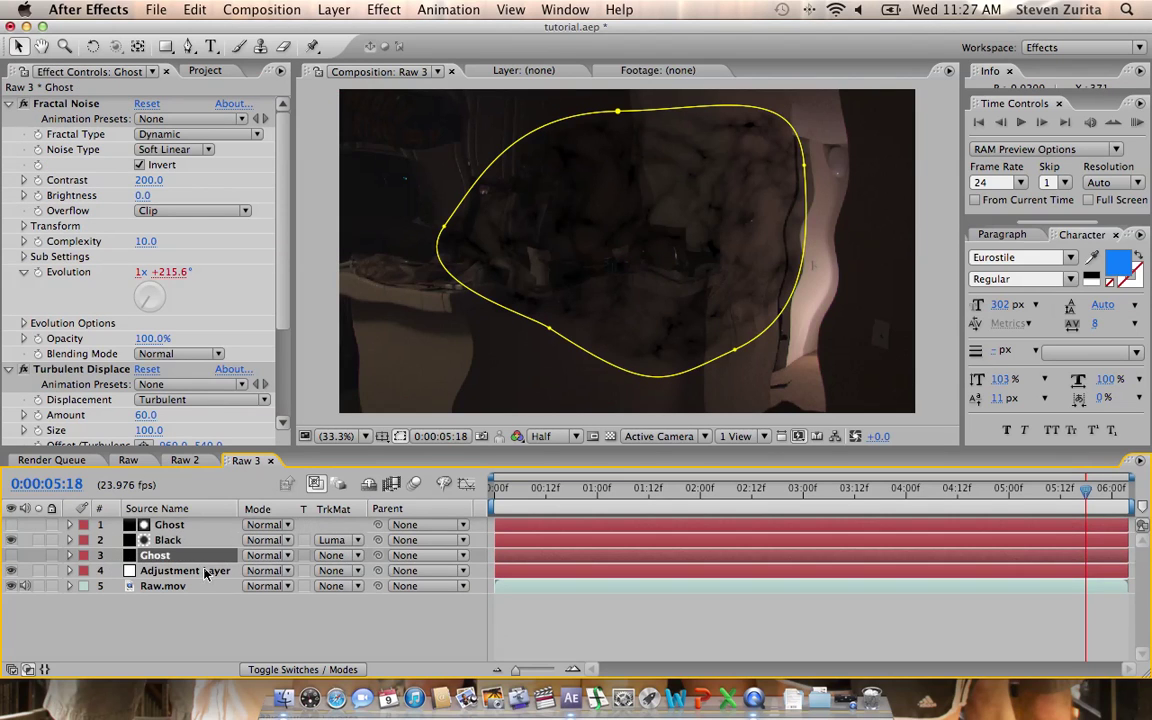
- Set the Adjustment Layer's track matte to Luma Matte 'Ghost', toggling it to compare
{"action": "left_click", "coordinate": [335, 572]}
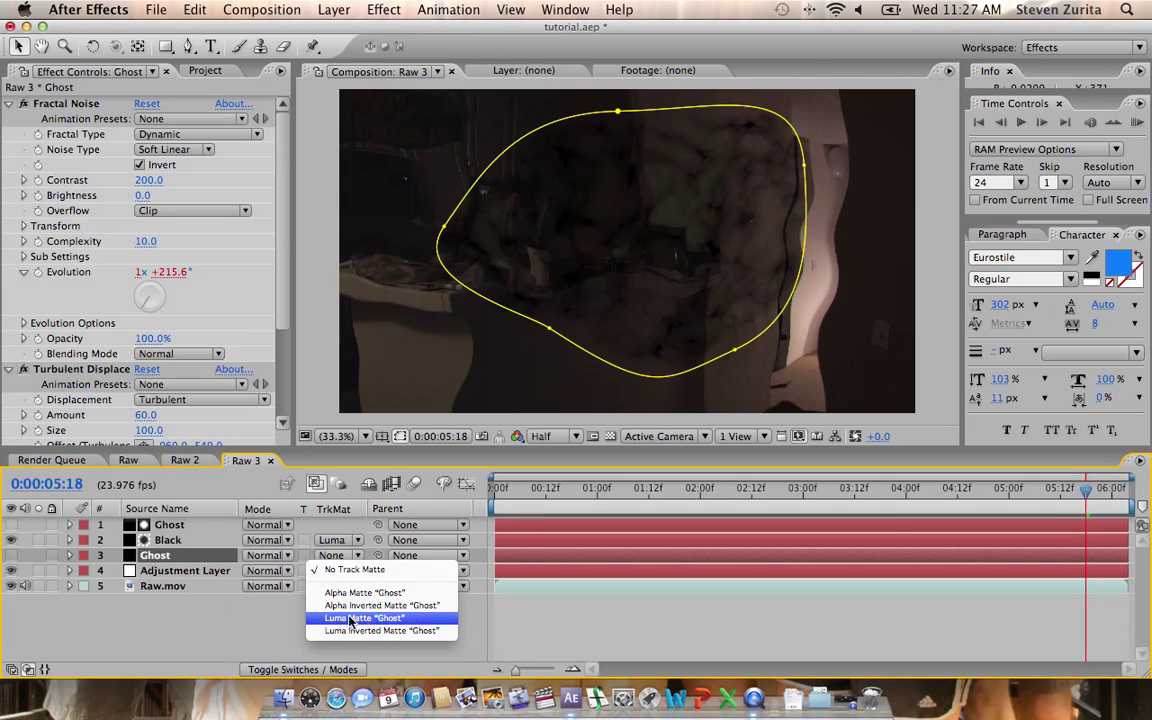
{"action": "double_click", "coordinate": [200, 557]}
{"action": "left_click", "coordinate": [207, 573]}
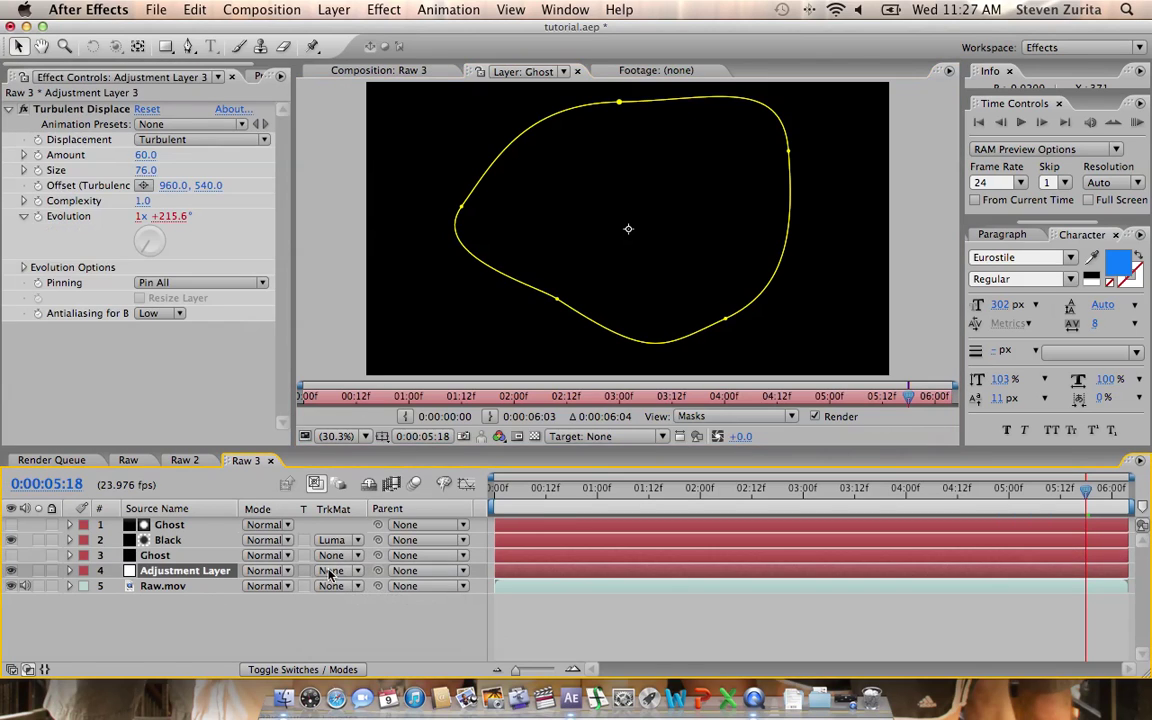
{"action": "left_click", "coordinate": [335, 571]}
{"action": "left_click", "coordinate": [370, 619]}
{"action": "left_click", "coordinate": [415, 68]}
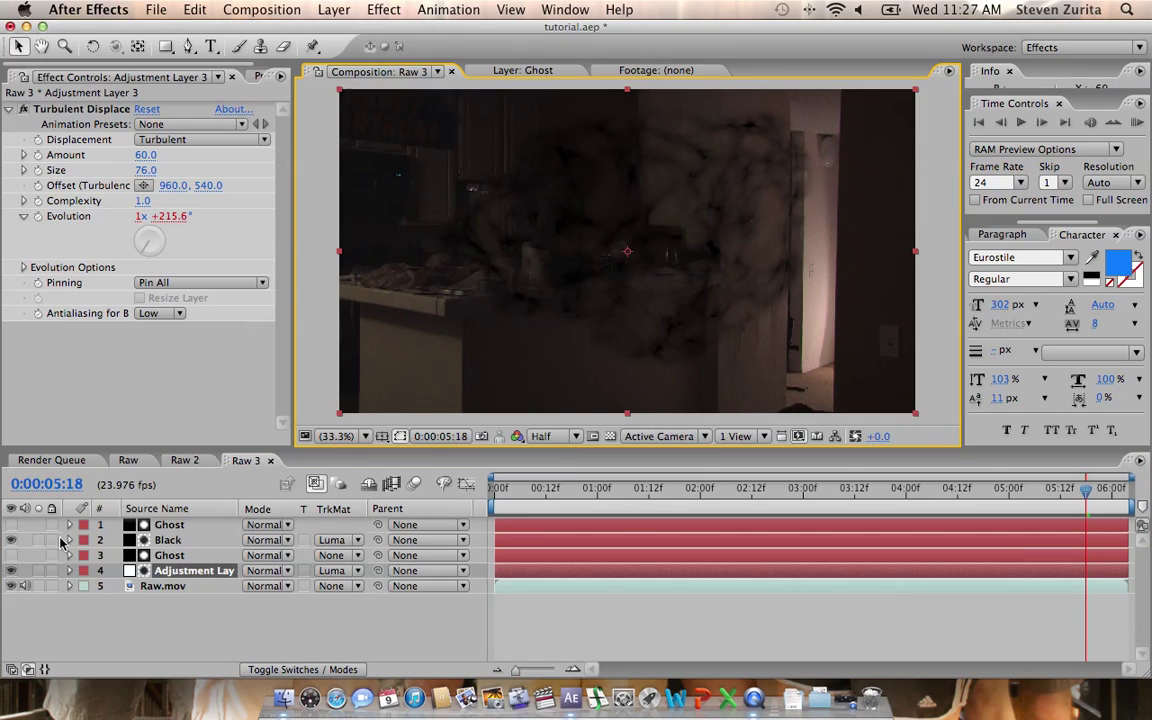
{"action": "left_click", "coordinate": [11, 571]}
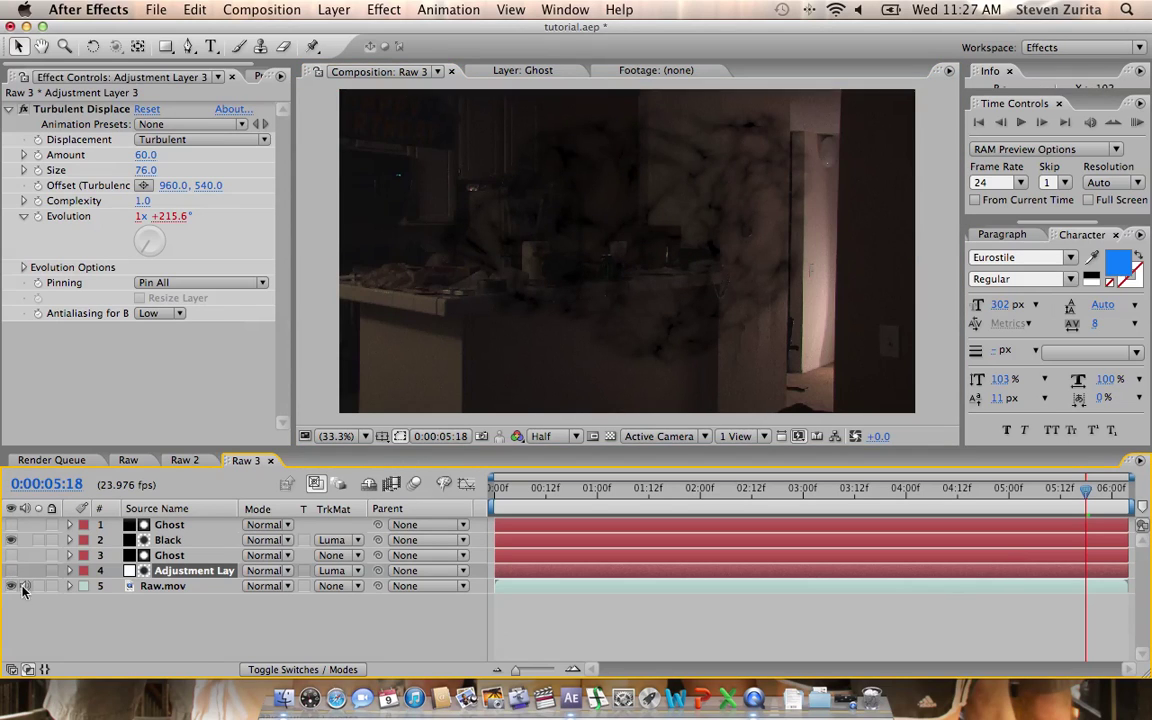
{"action": "left_click", "coordinate": [11, 571]}
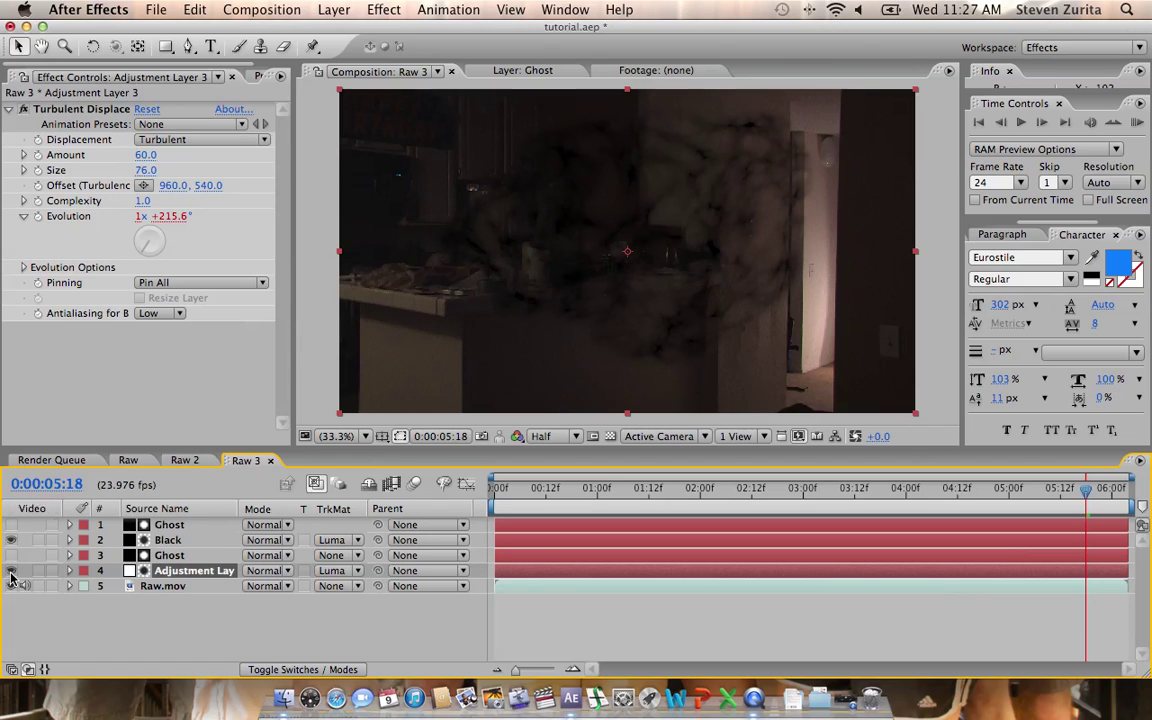
{"action": "left_click", "coordinate": [11, 571]}
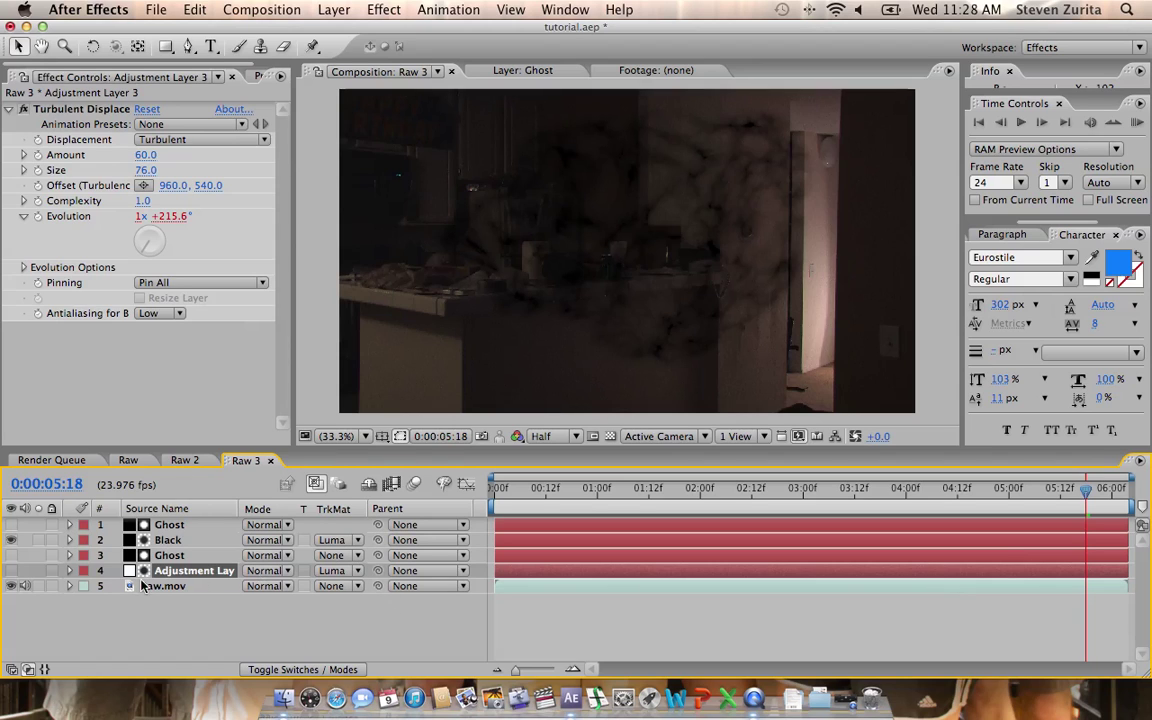
{"action": "left_click", "coordinate": [11, 571]}
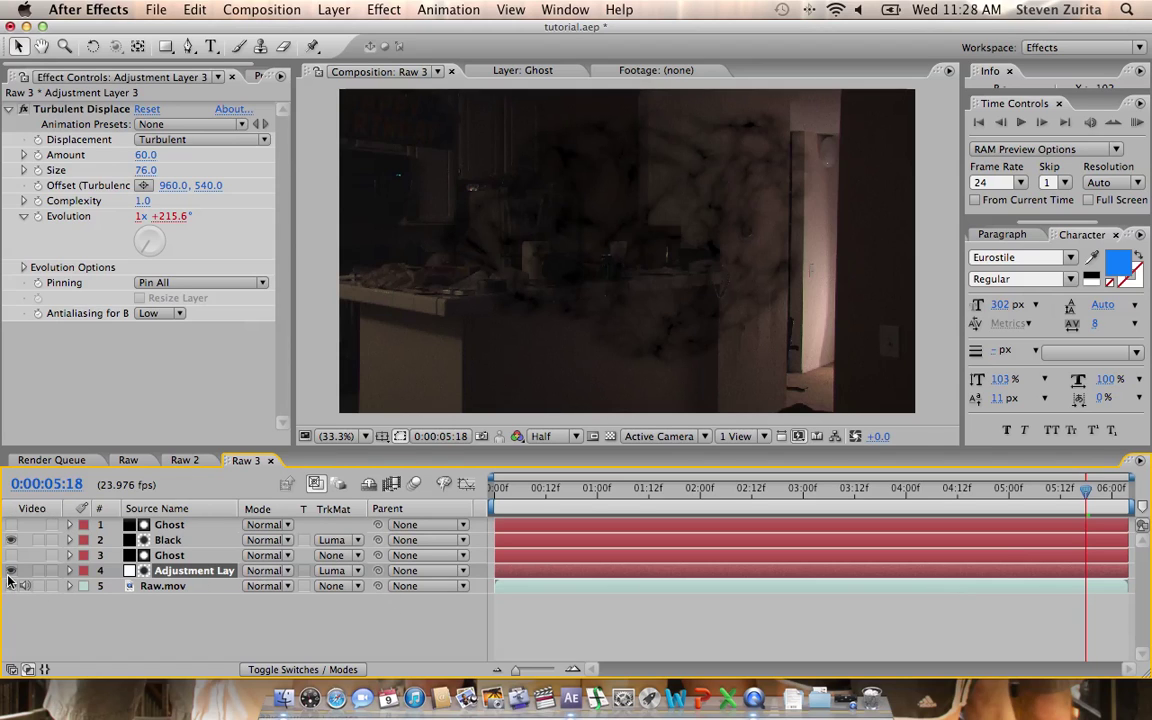
- Parent the lower Ghost copy to the top Ghost layer
{"action": "left_click", "coordinate": [190, 555]}
{"action": "left_click_drag", "start_coordinate": [378, 555], "coordinate": [160, 525]}
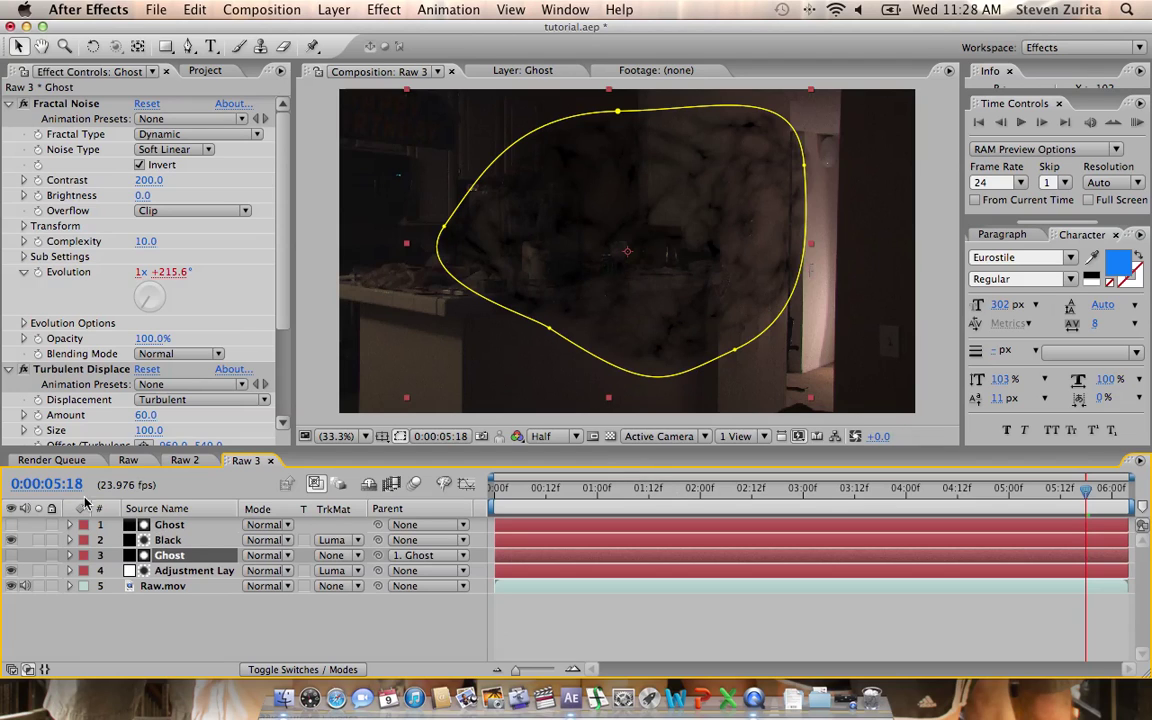
{"action": "left_click", "coordinate": [195, 526]}
- Keyframe both Ghost layers' Opacity from 0% at 0:00:00:12 to 100% at 0:00:00:19
{"action": "left_click", "coordinate": [546, 490]}
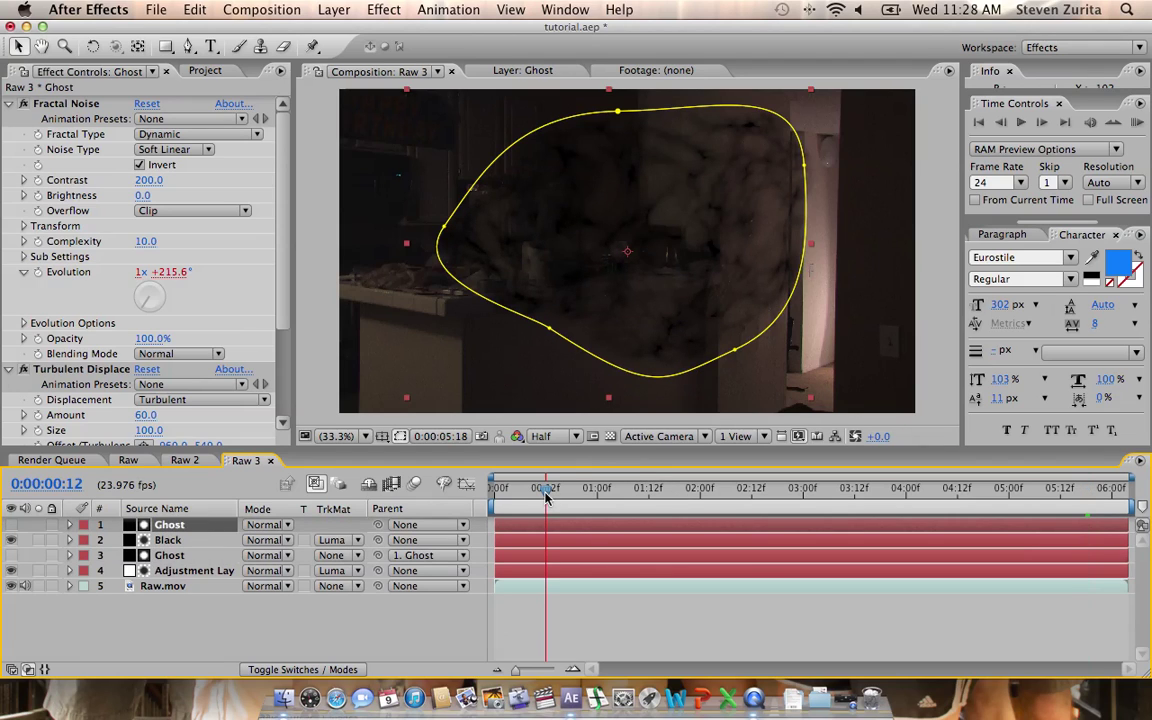
{"action": "left_click", "coordinate": [190, 557]}
{"action": "key", "text": "alt+shift+t"}
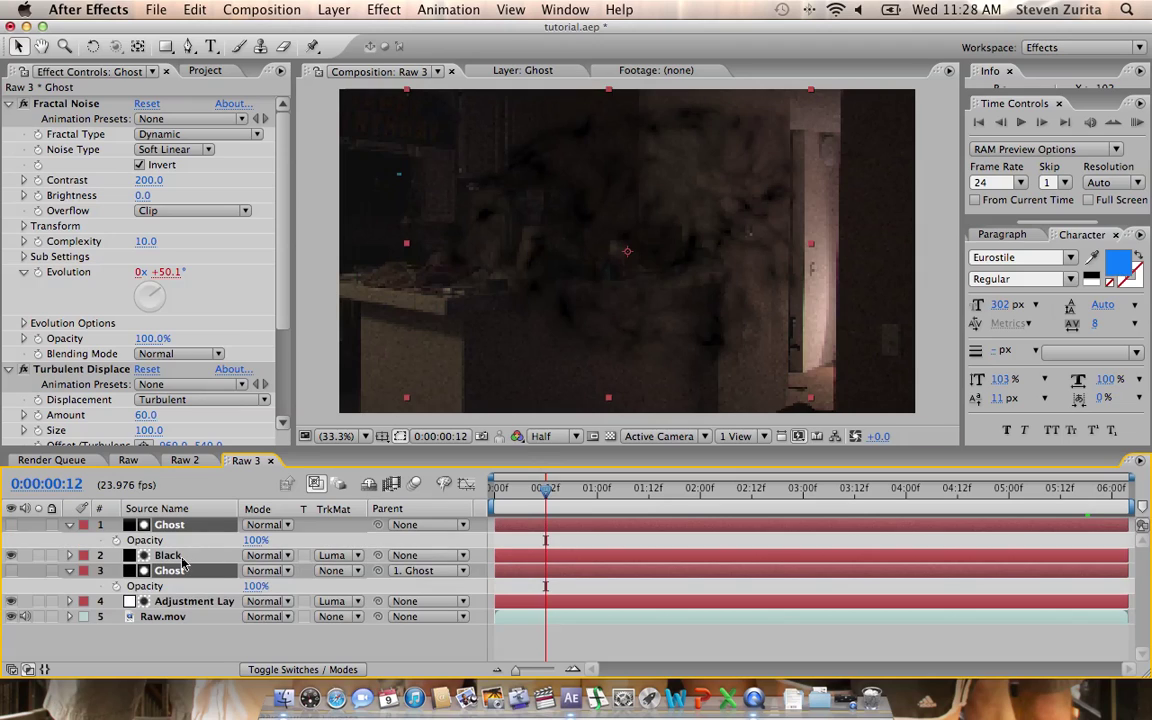
{"action": "left_click", "coordinate": [576, 490]}
{"action": "left_click", "coordinate": [23, 540]}
{"action": "left_click", "coordinate": [23, 586]}
{"action": "mouse_move", "coordinate": [554, 493]}
{"action": "left_mouse_down"}
{"action": "mouse_move", "coordinate": [507, 490]}
{"action": "mouse_move", "coordinate": [545, 490]}
{"action": "left_mouse_up"}
{"action": "left_click", "coordinate": [256, 540]}
{"action": "type", "text": "0"}
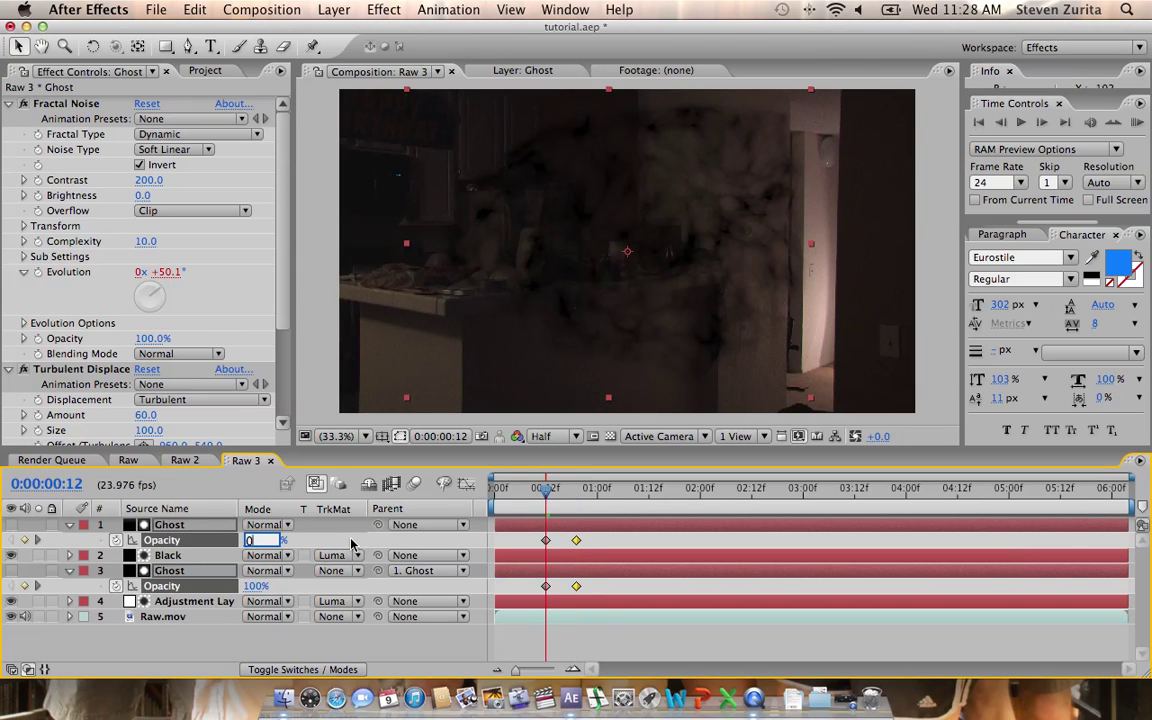
{"action": "key", "text": "Return"}
{"action": "left_click_drag", "start_coordinate": [548, 495], "coordinate": [577, 497]}
- Shrink the top Ghost to 54% scale and move it to position 1306, 495
{"action": "left_click", "coordinate": [175, 526]}
{"action": "key", "text": "p"}
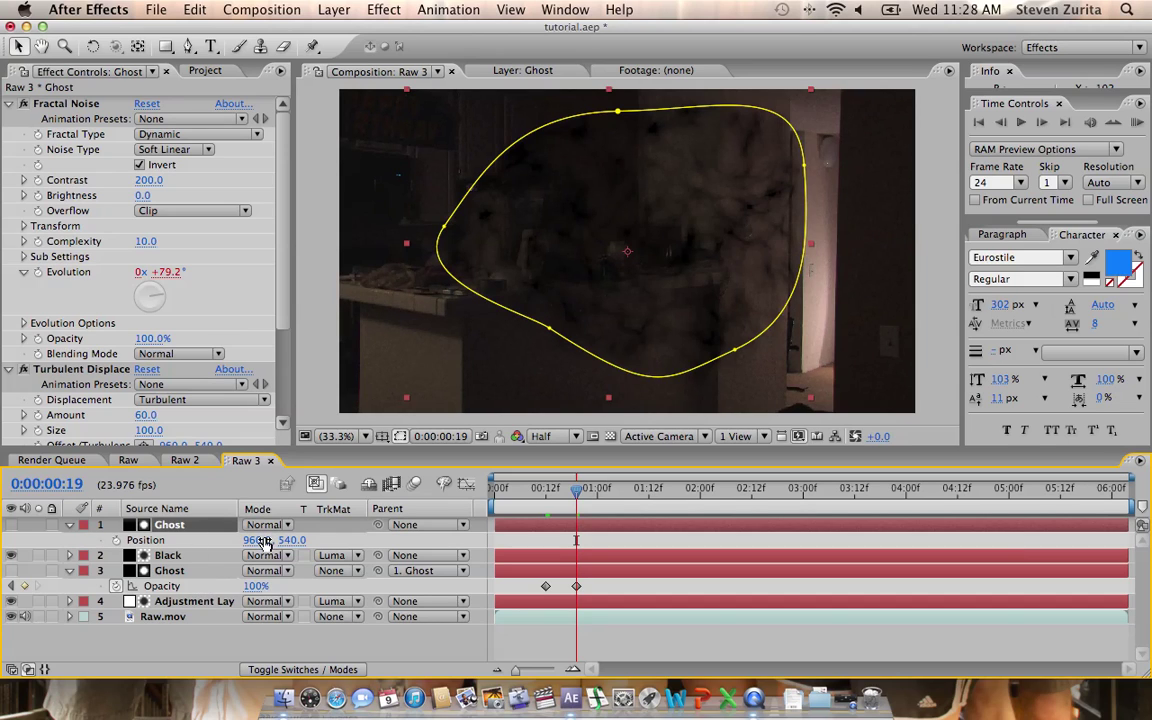
{"action": "key", "text": "shift+s"}
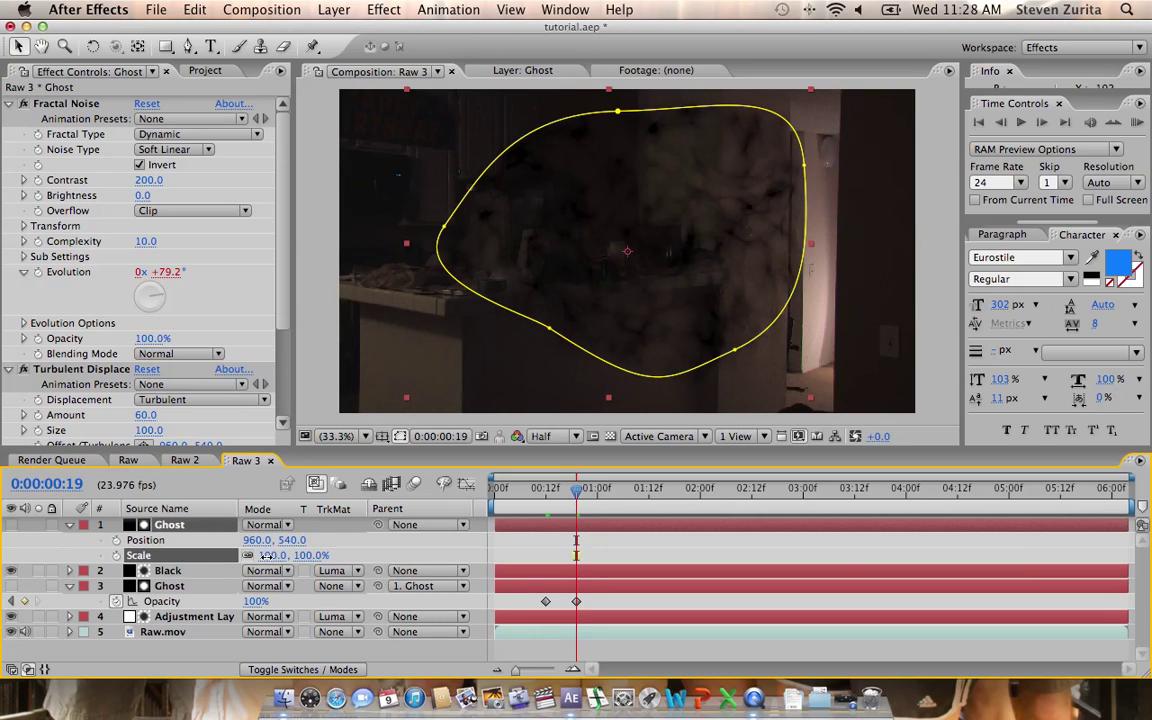
{"action": "left_click_drag", "start_coordinate": [266, 556], "coordinate": [553, 525]}
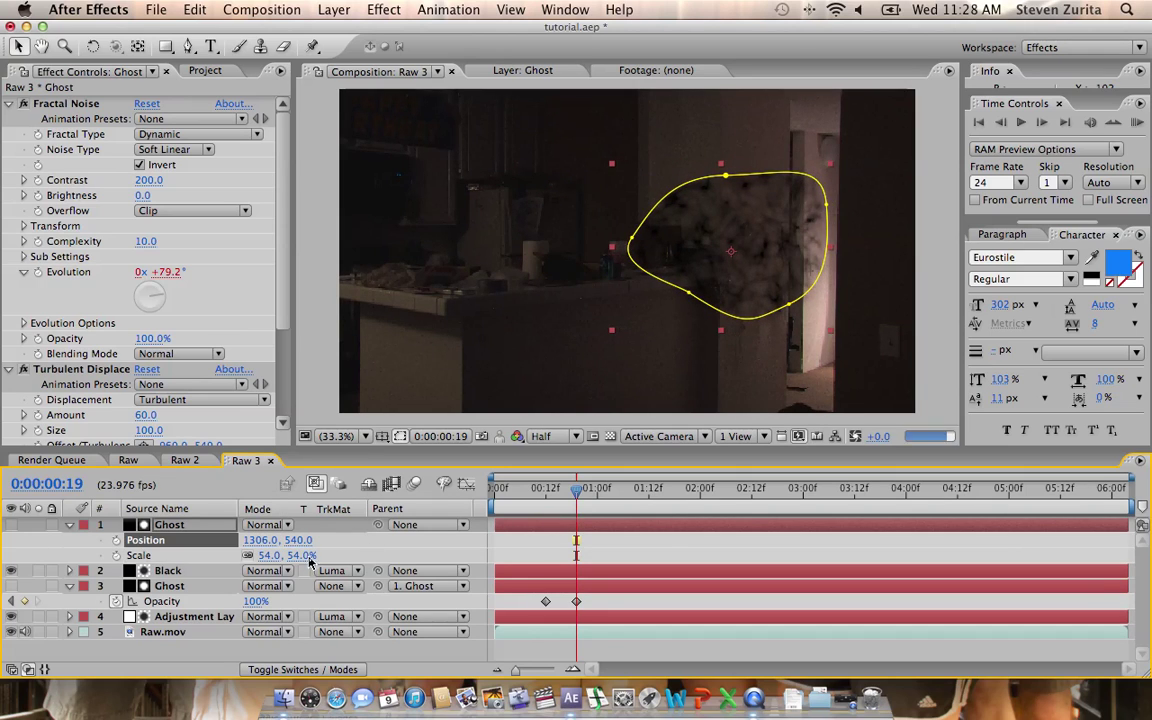
{"action": "left_click_drag", "start_coordinate": [297, 540], "coordinate": [258, 540]}
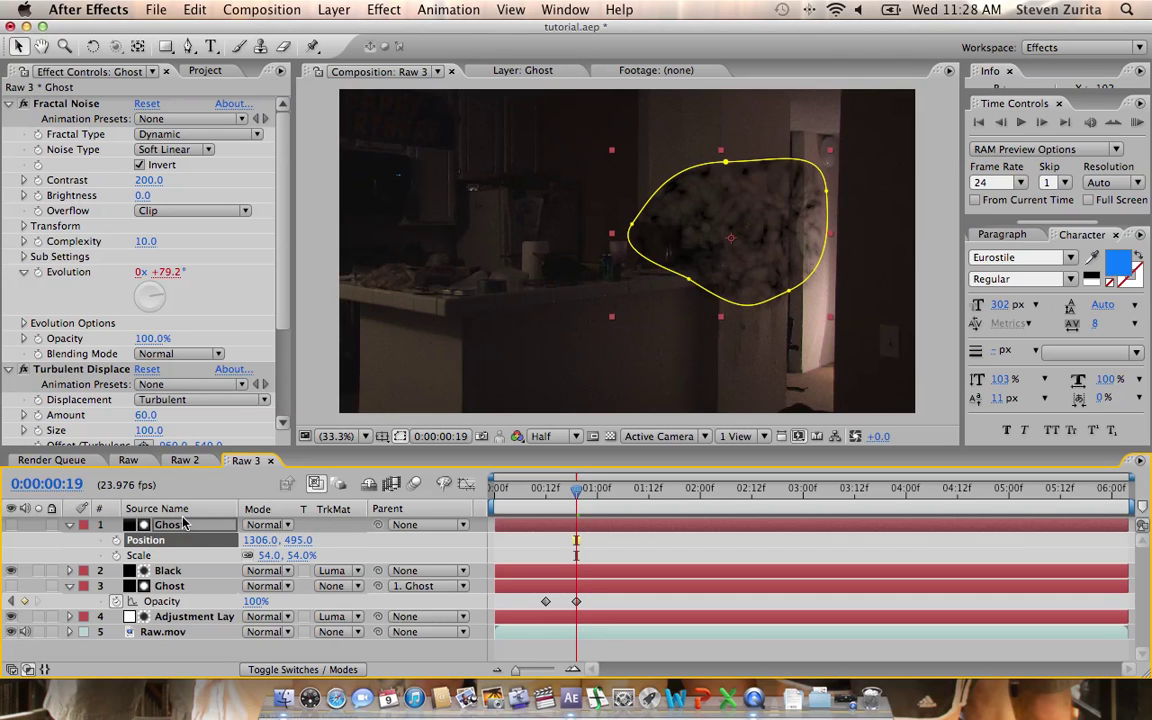
- Add Fast Blur to the top Ghost with Repeat Edge Pixels on and Blurriness 22
{"action": "left_click", "coordinate": [170, 524]}
{"action": "left_click", "coordinate": [384, 9]}
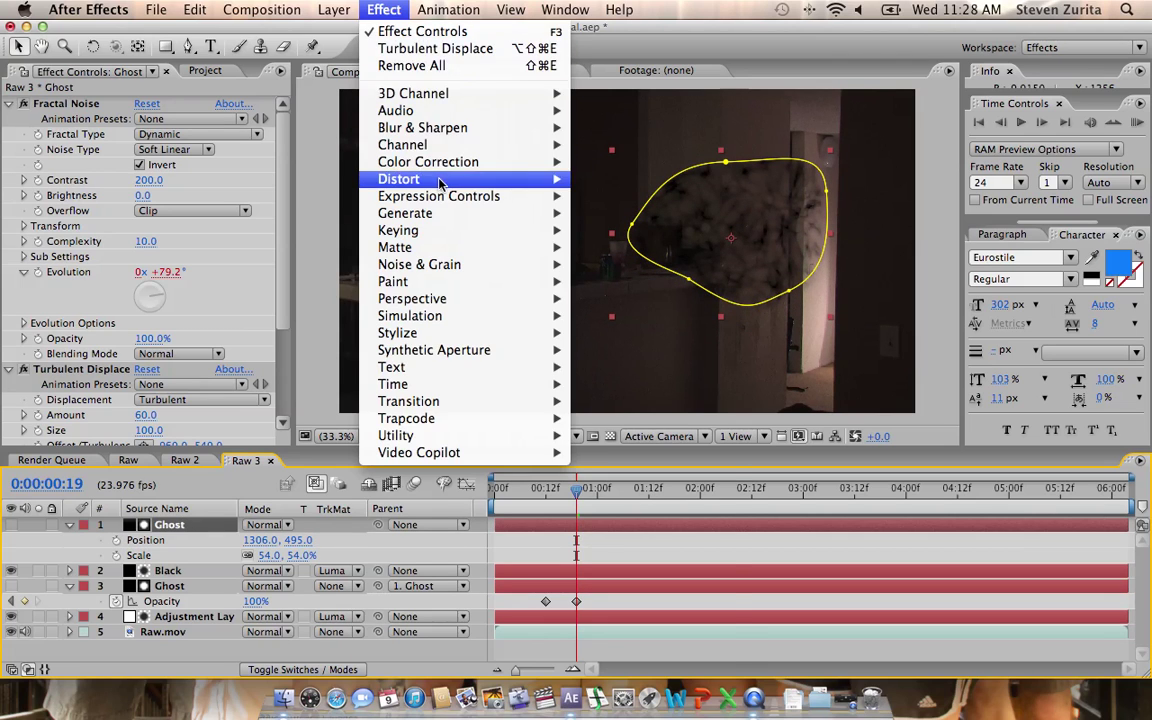
{"action": "mouse_move", "coordinate": [430, 127]}
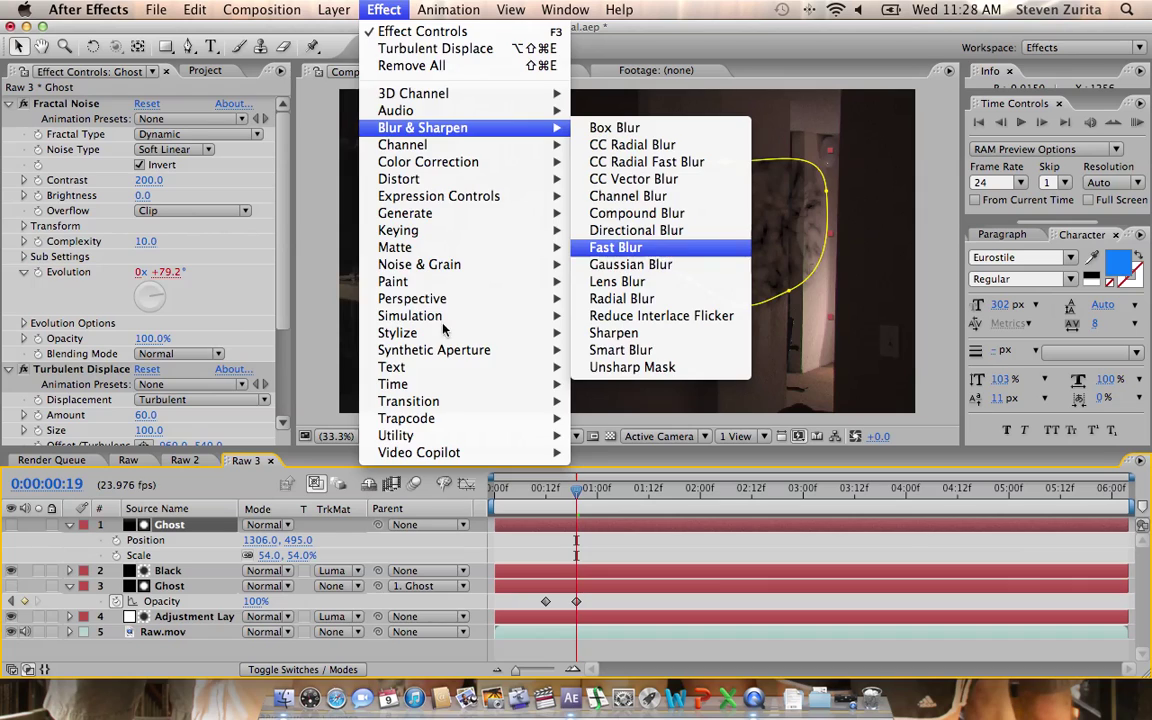
{"action": "left_click", "coordinate": [630, 247]}
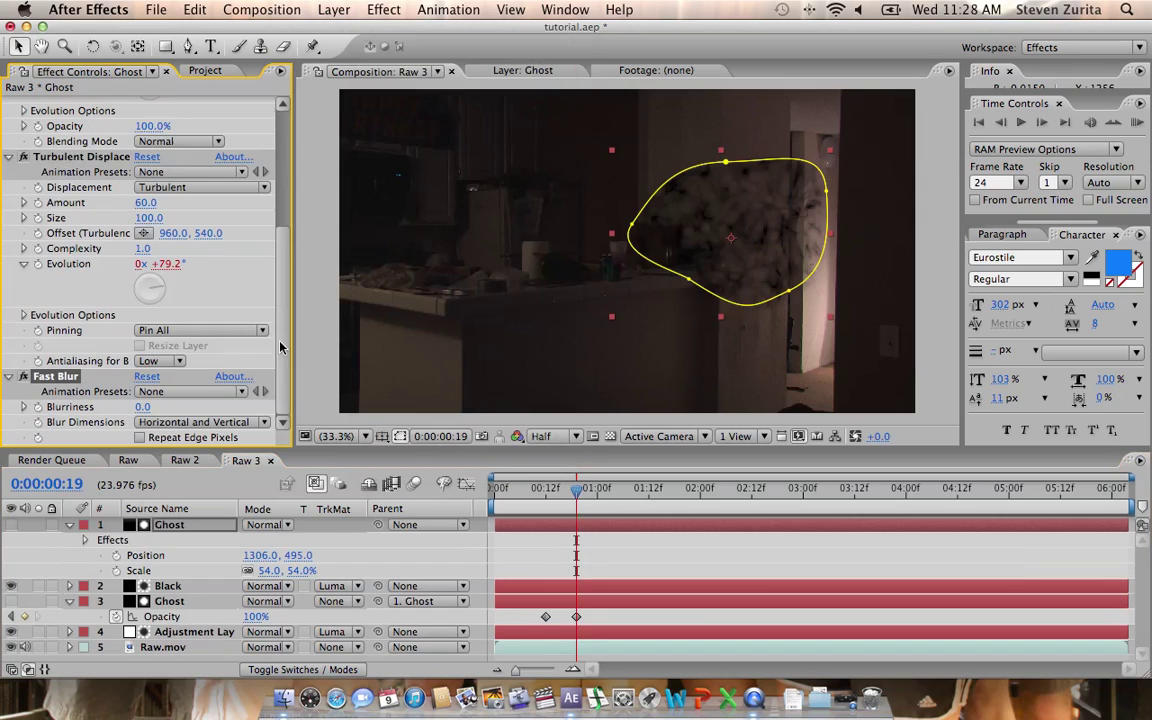
{"action": "left_click", "coordinate": [140, 437]}
{"action": "left_click", "coordinate": [143, 408]}
{"action": "type", "text": "4"}
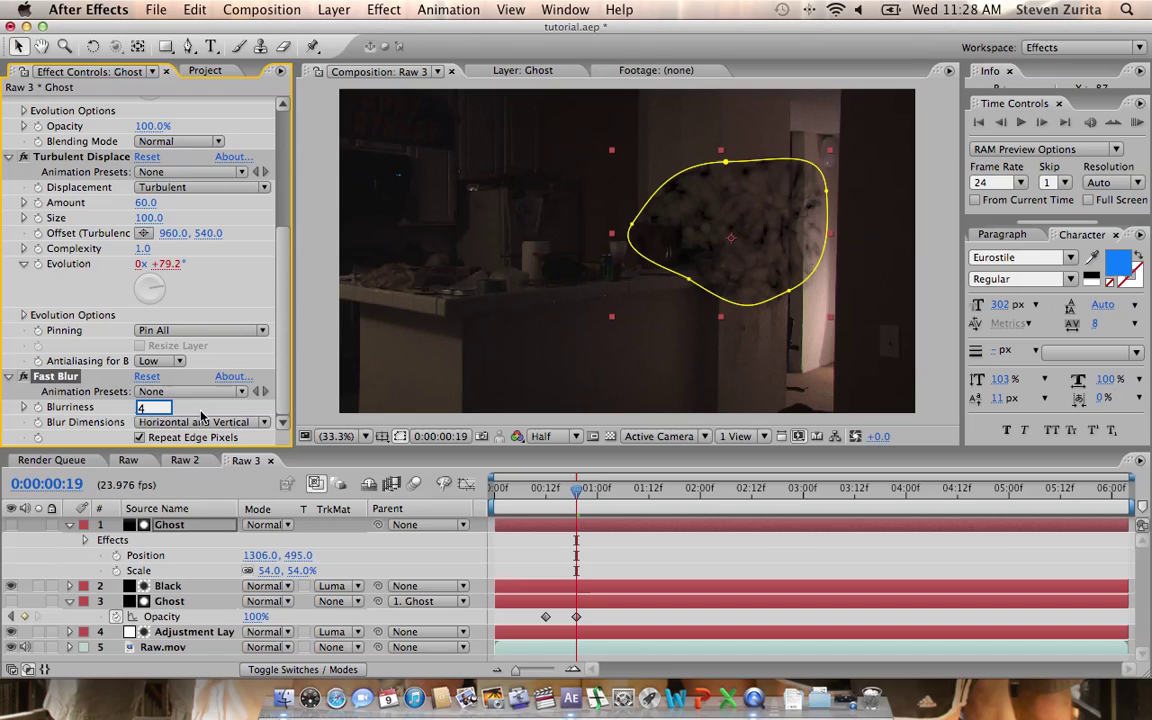
{"action": "key", "text": "Return"}
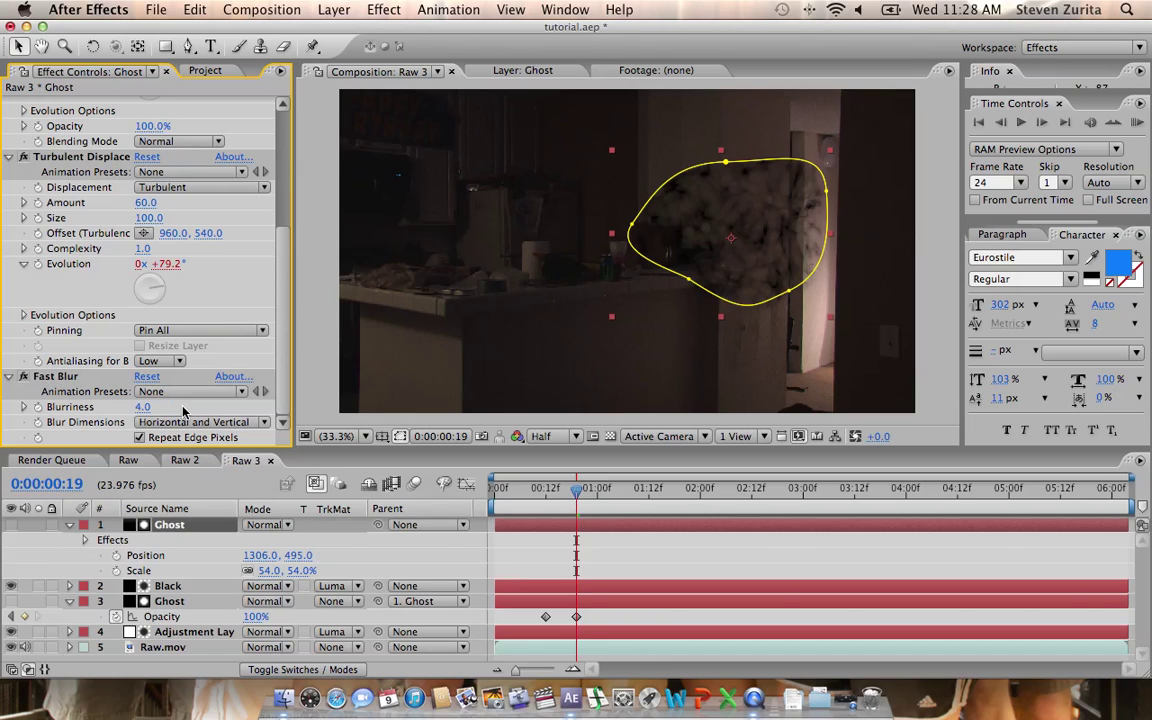
{"action": "left_click_drag", "start_coordinate": [142, 407], "coordinate": [163, 407]}
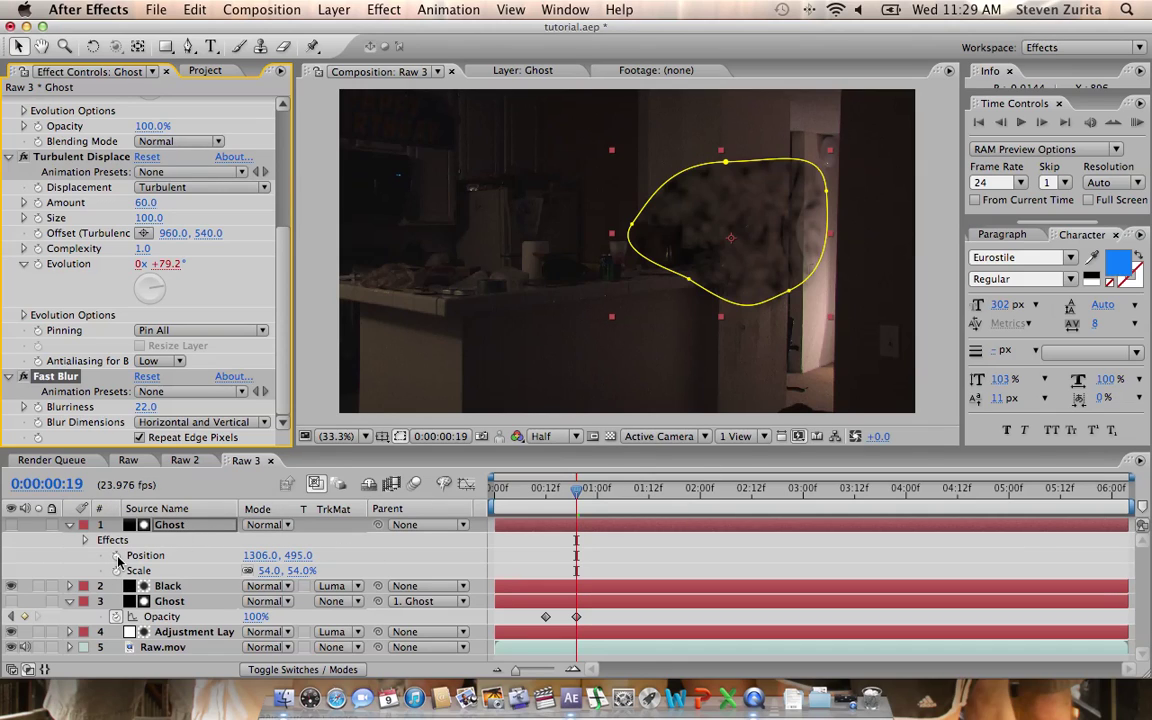
- Set Ghost Position keyframes at 0:00:01:12 and 0:00:02:00, plus a Scale keyframe at 0:00:02:00
{"action": "left_click", "coordinate": [649, 489]}
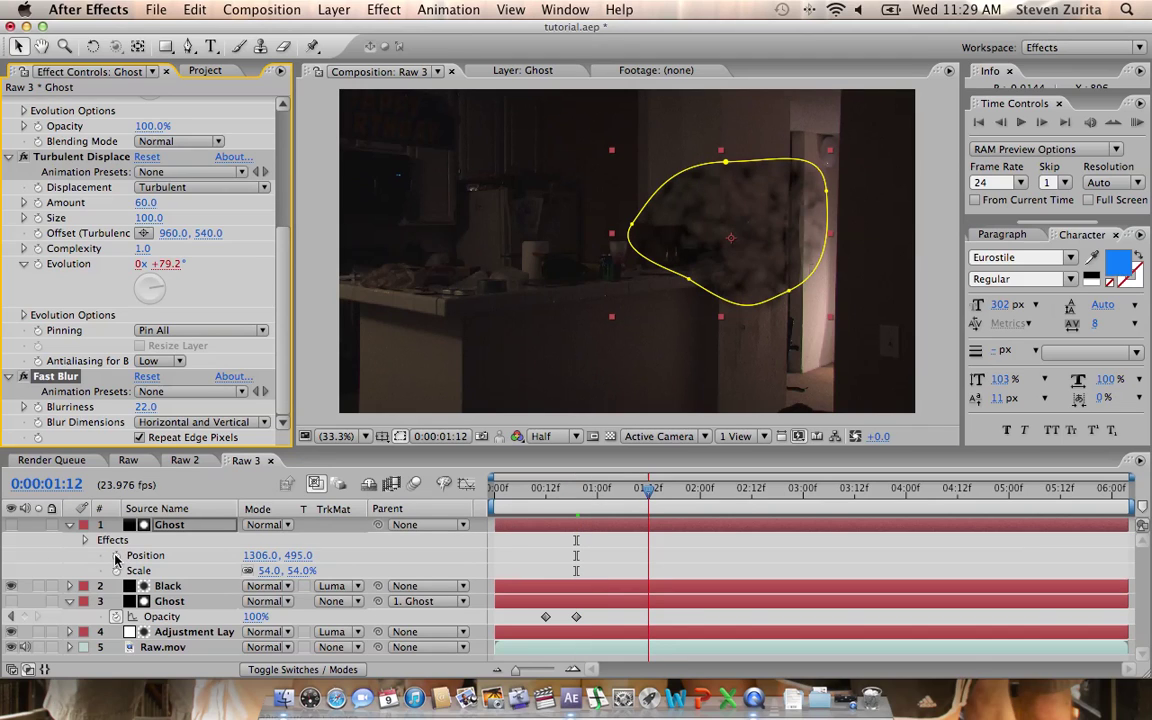
{"action": "left_click", "coordinate": [116, 558]}
{"action": "left_click", "coordinate": [116, 558]}
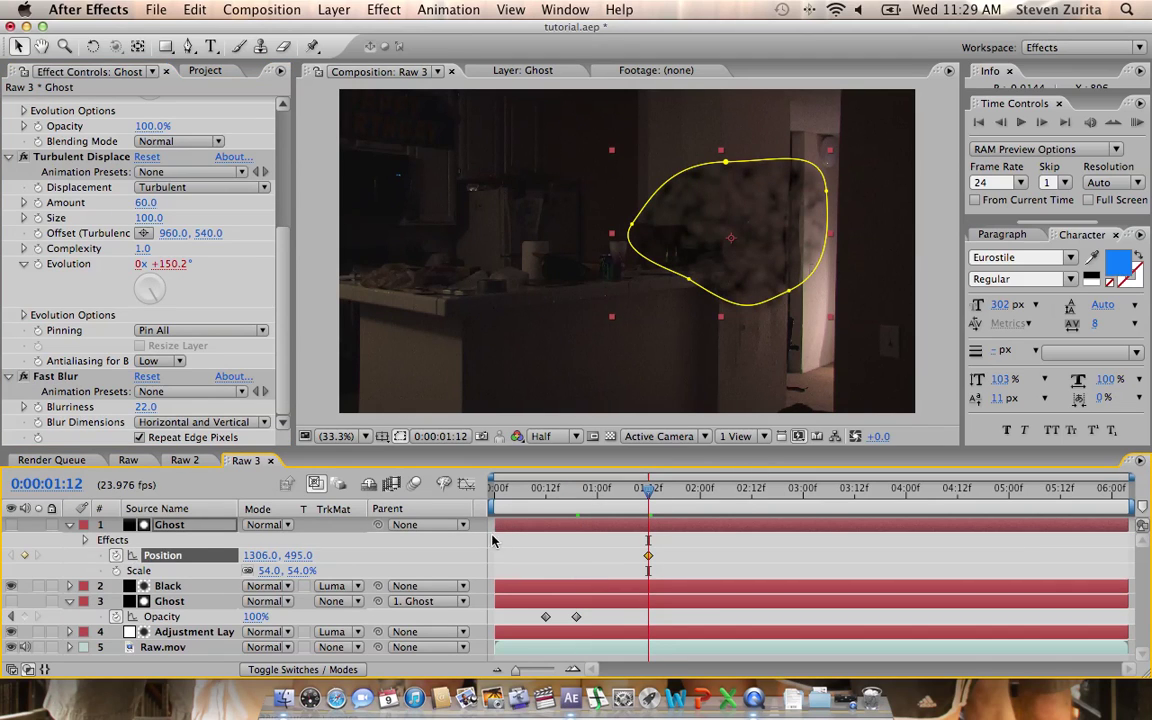
{"action": "left_click_drag", "start_coordinate": [258, 555], "coordinate": [455, 559]}
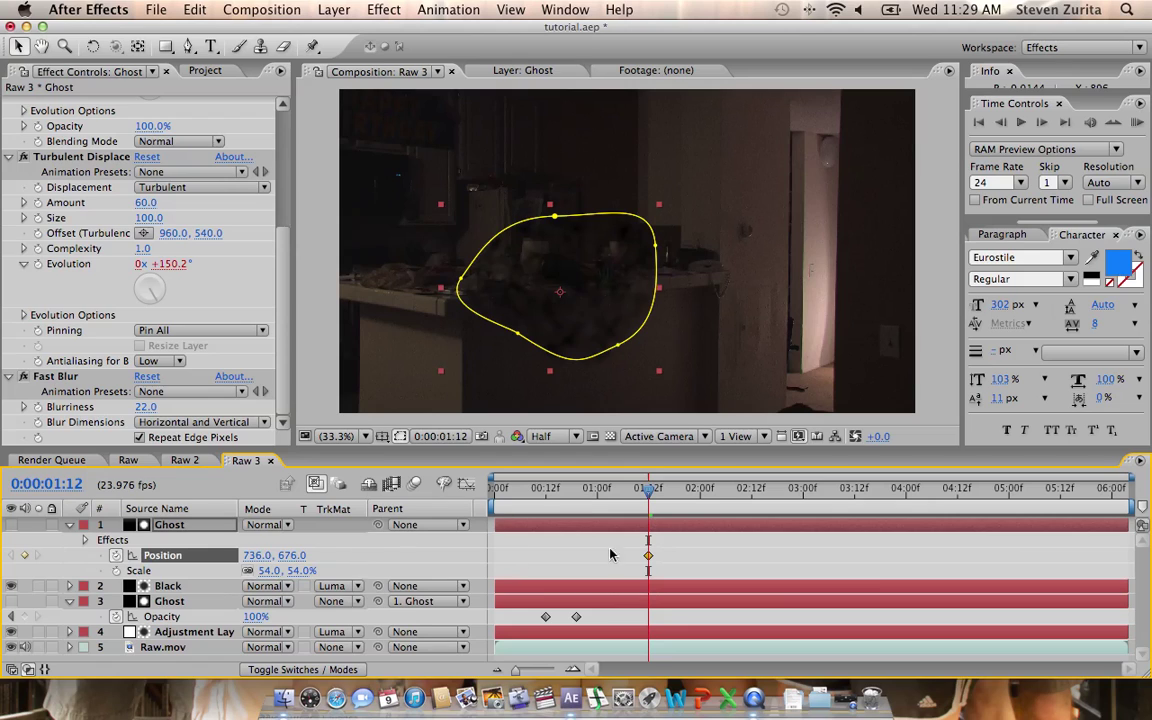
{"action": "left_click", "coordinate": [701, 492]}
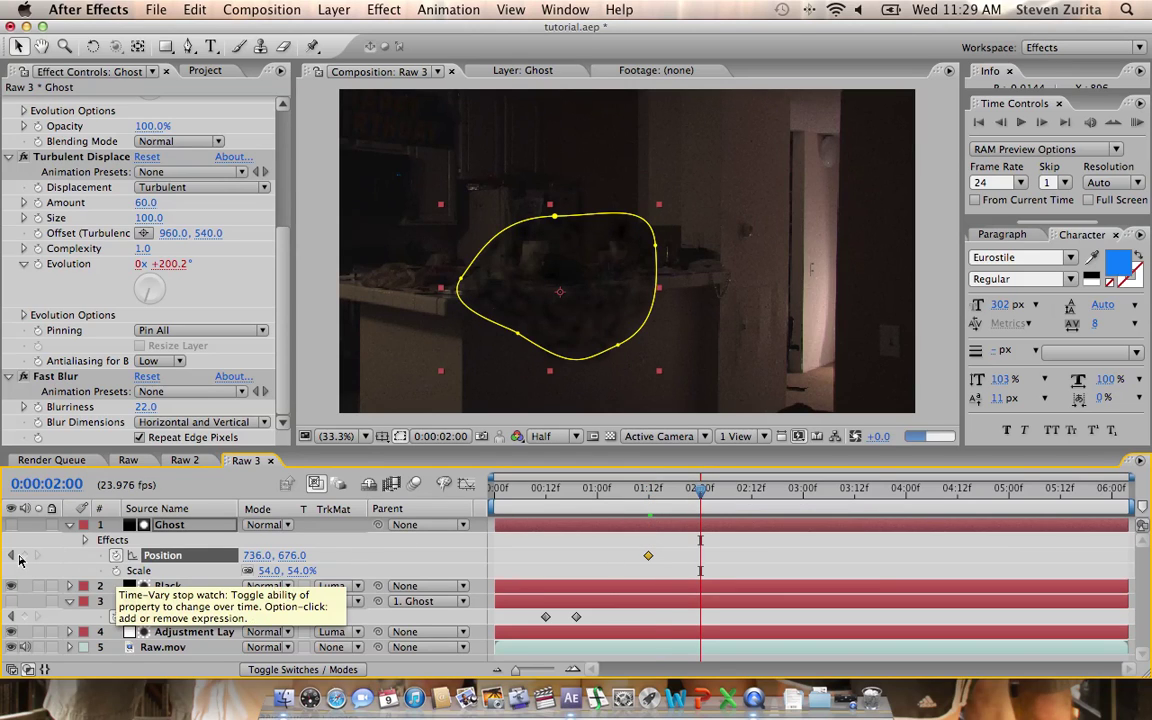
{"action": "left_click", "coordinate": [25, 555]}
{"action": "left_click", "coordinate": [116, 570]}
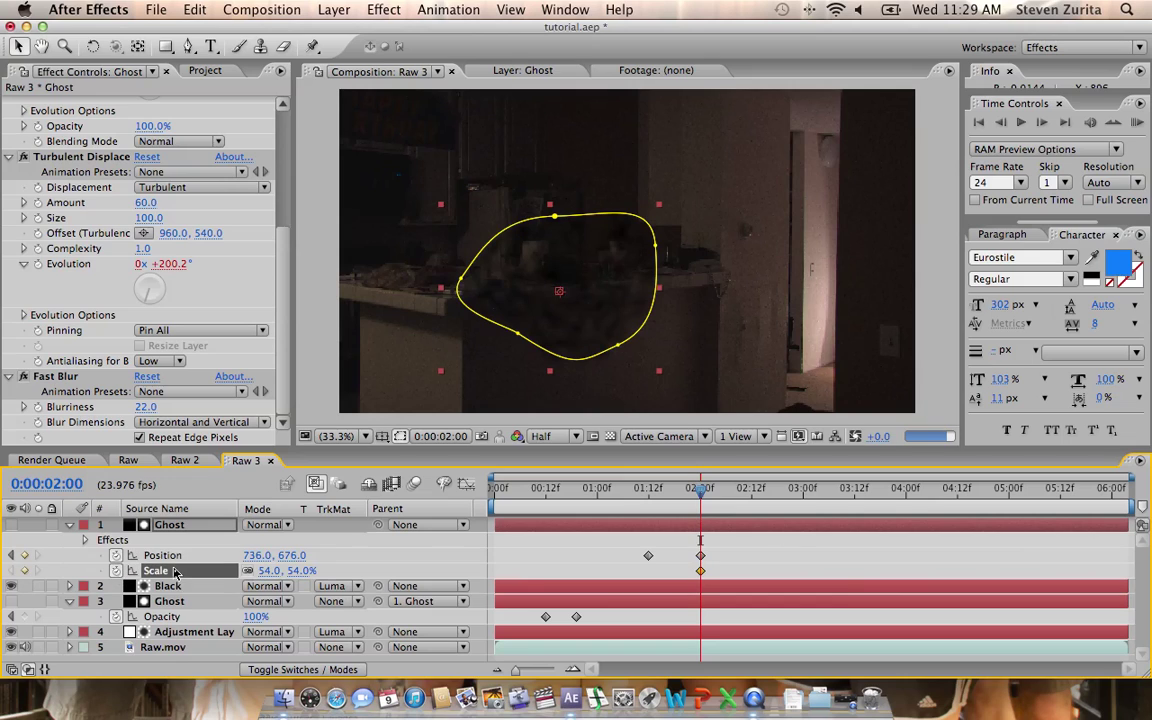
- At 0:00:02:07, scale the Ghost to 228% and move it off-frame right to X 3397
{"action": "left_click_drag", "start_coordinate": [703, 497], "coordinate": [730, 497]}
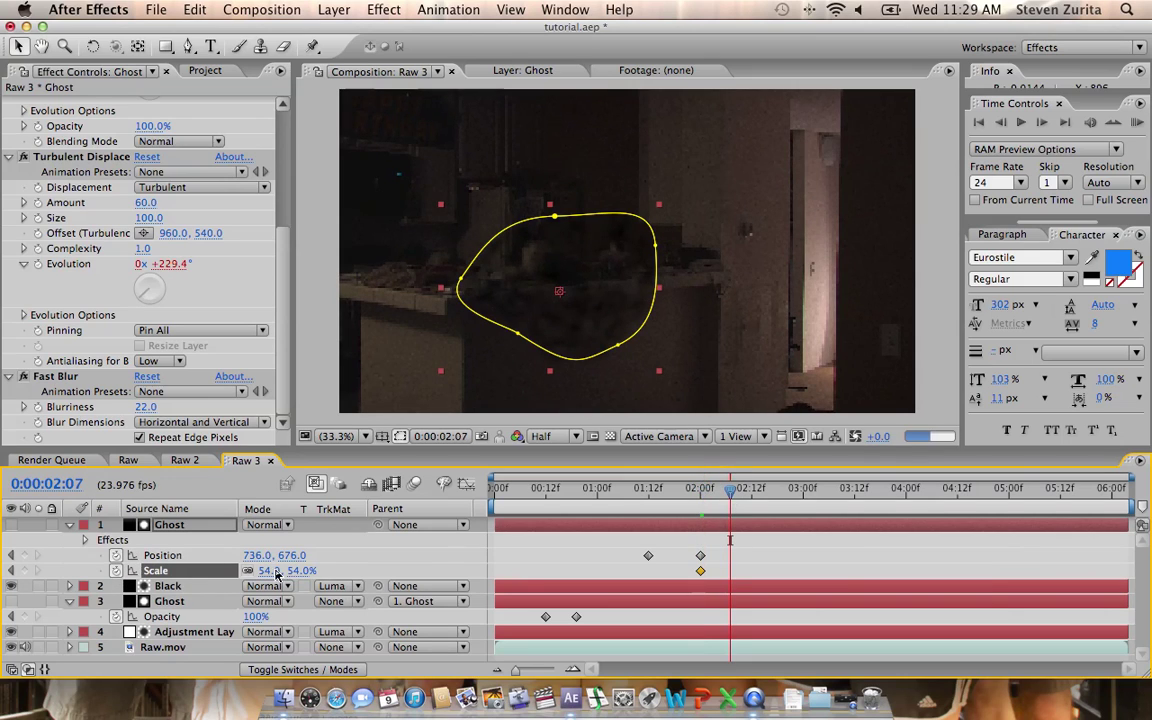
{"action": "left_click_drag", "start_coordinate": [317, 571], "coordinate": [430, 569]}
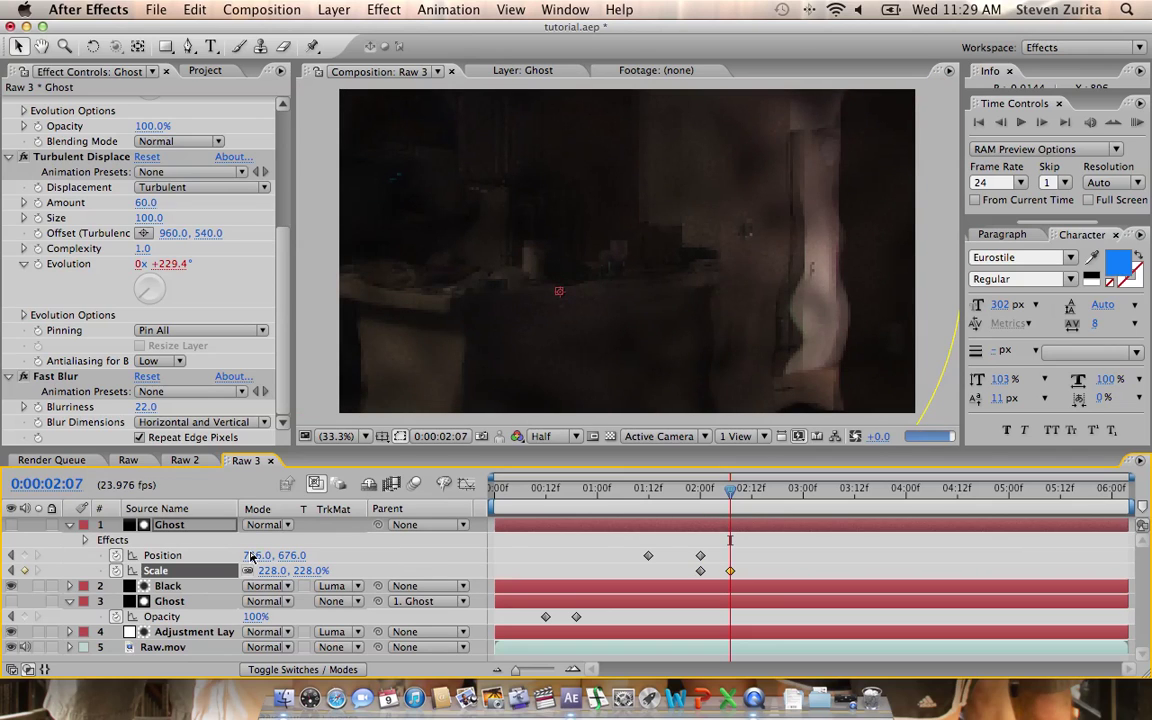
{"action": "left_click_drag", "start_coordinate": [252, 557], "coordinate": [595, 557]}
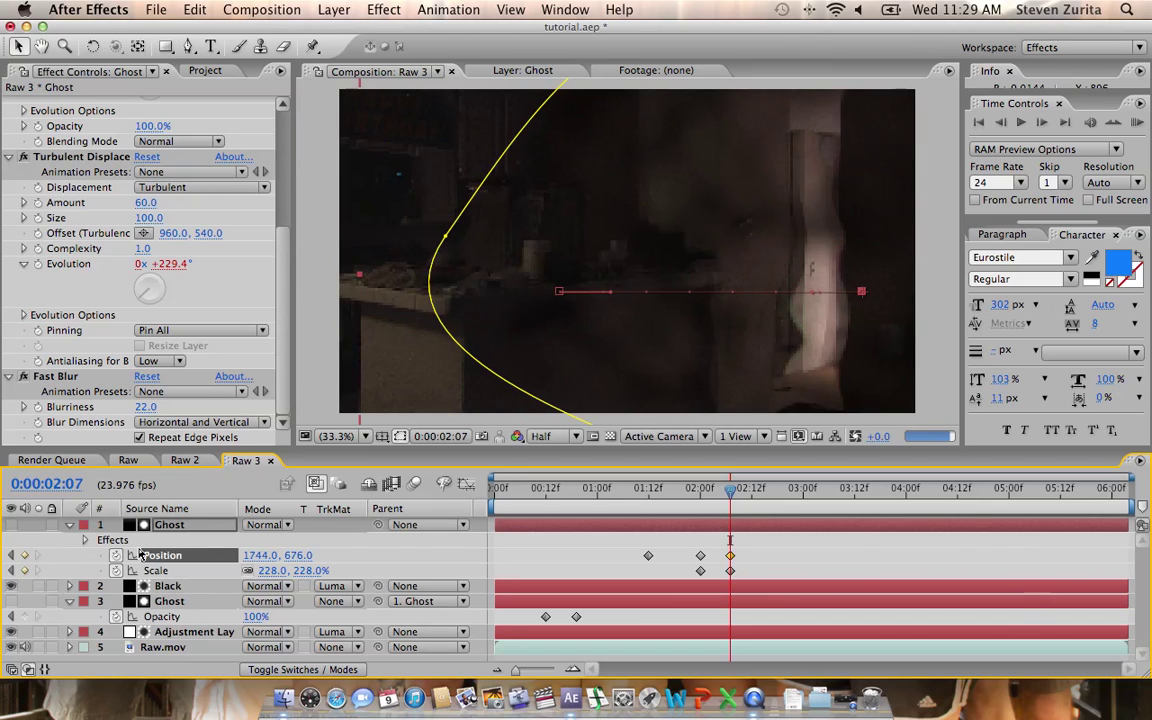
{"action": "left_click_drag", "start_coordinate": [249, 557], "coordinate": [1040, 540]}
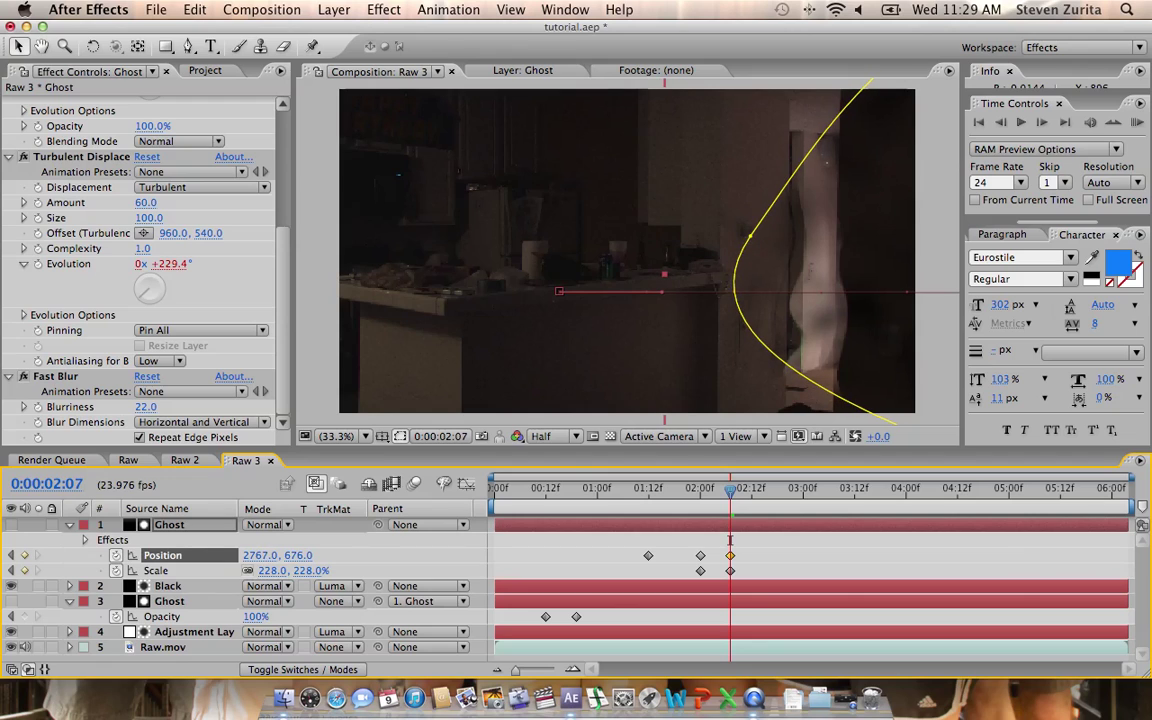
{"action": "left_click_drag", "start_coordinate": [262, 555], "coordinate": [812, 553]}
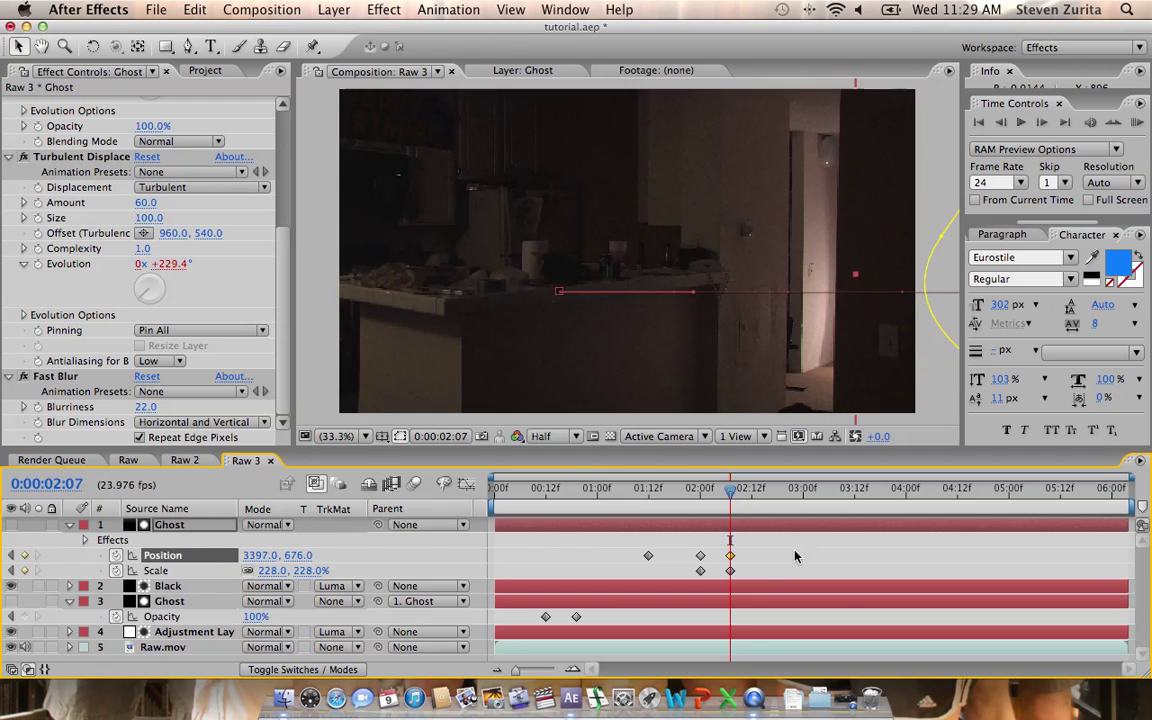
{"action": "left_click_drag", "start_coordinate": [745, 574], "coordinate": [720, 562]}
{"action": "left_click_drag", "start_coordinate": [630, 544], "coordinate": [722, 575]}
- Apply Easy Ease to the Ghost's Position and Scale keyframes and scrub to check the motion
{"action": "right_click", "coordinate": [702, 571]}
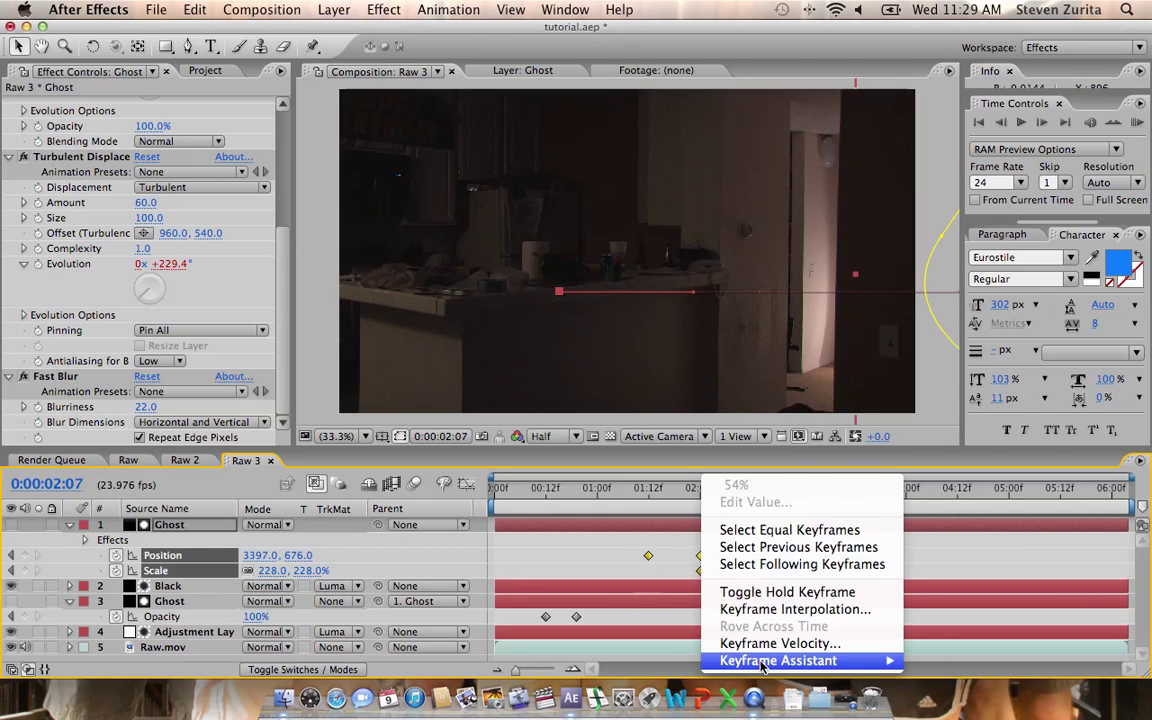
{"action": "mouse_move", "coordinate": [850, 660]}
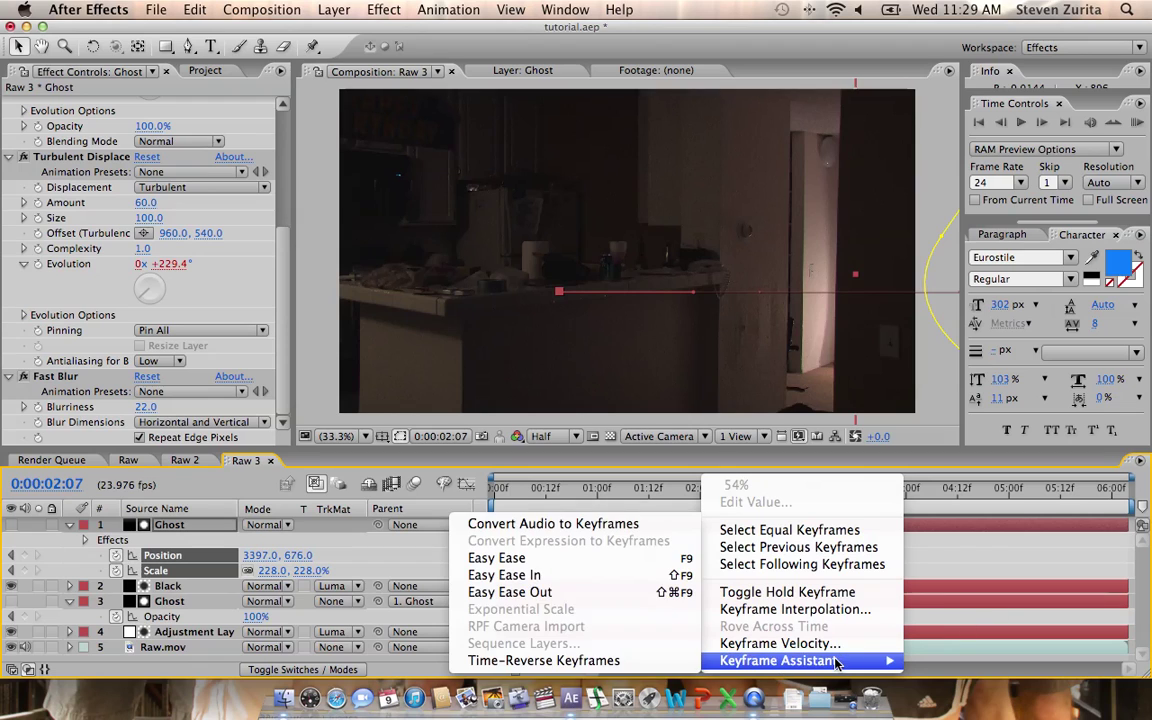
{"action": "left_click", "coordinate": [520, 558]}
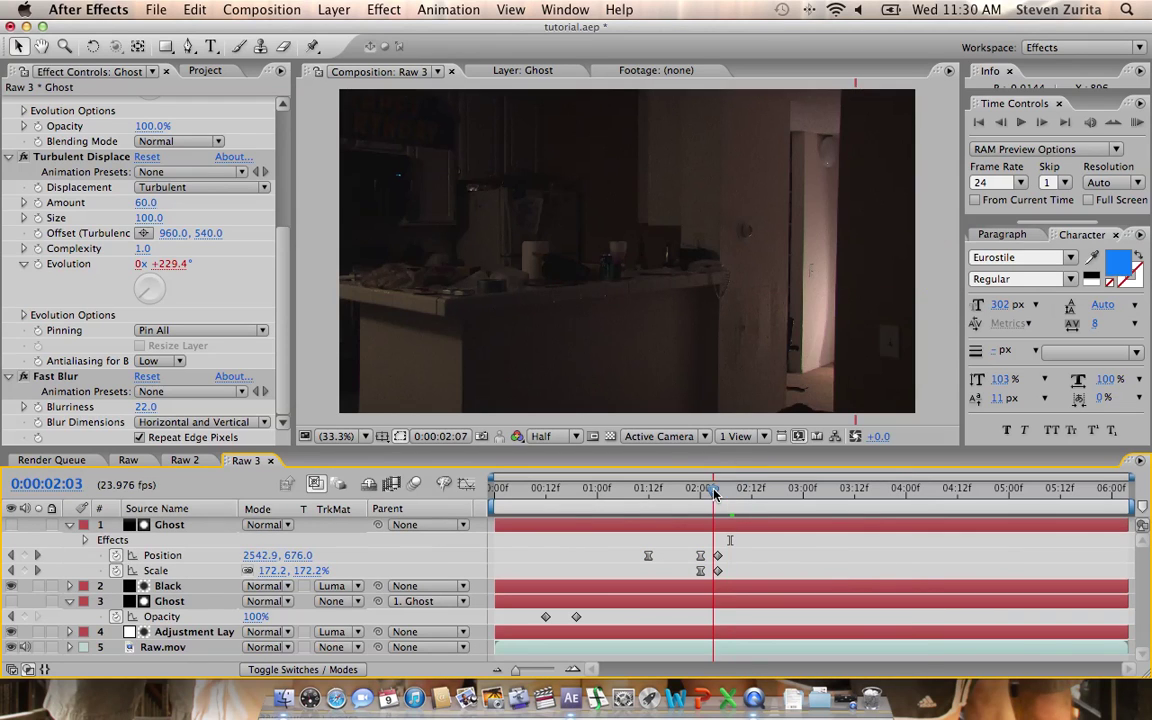
{"action": "left_click", "coordinate": [657, 492]}
{"action": "left_click_drag", "start_coordinate": [657, 492], "coordinate": [717, 580]}
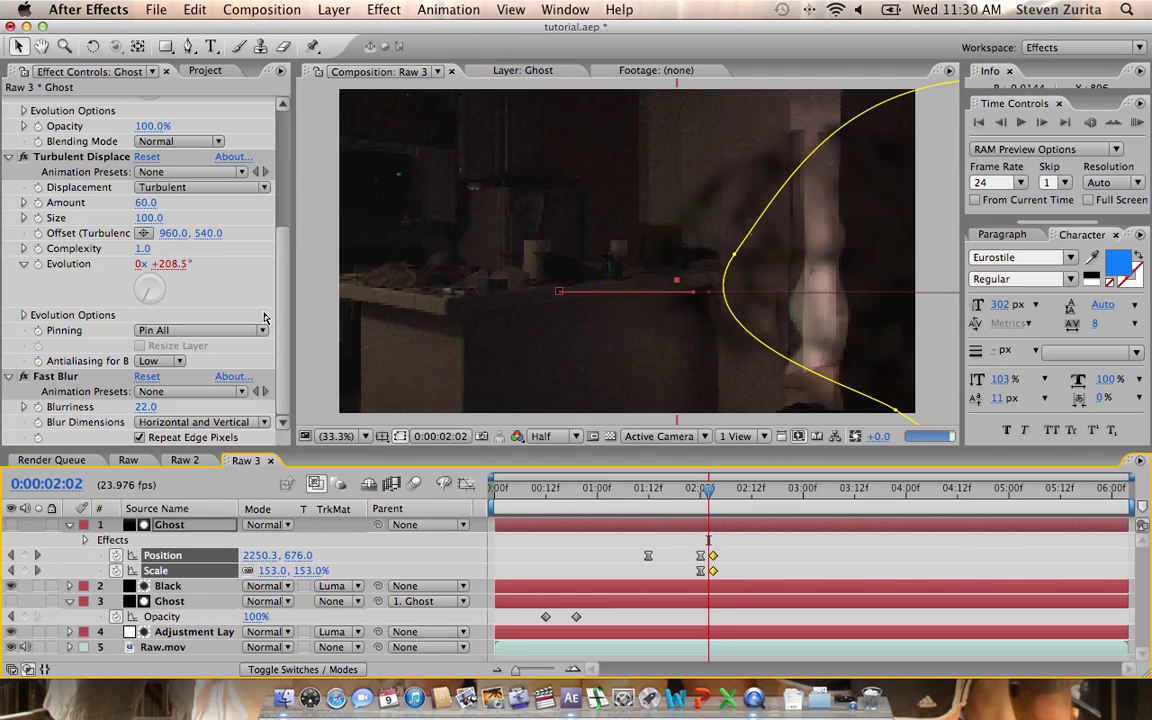
- Enable motion blur for the composition and the Ghost layer, then view frame 0:00:02:01
{"action": "left_click", "coordinate": [364, 558]}
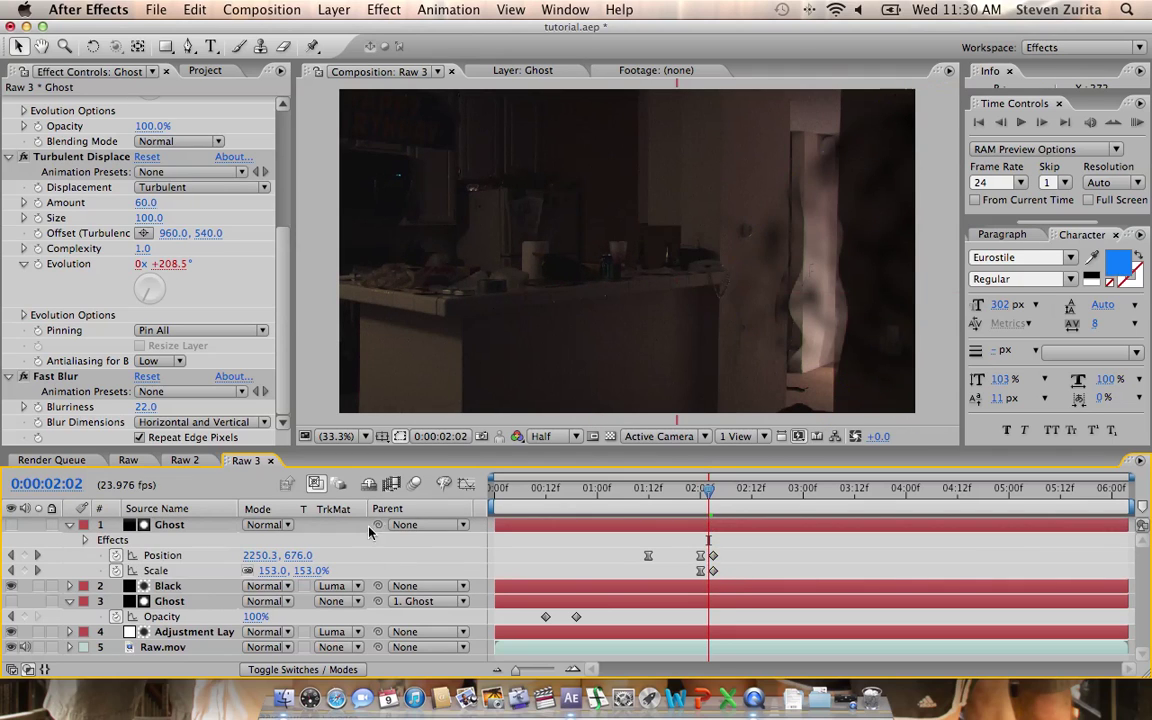
{"action": "left_click", "coordinate": [414, 484]}
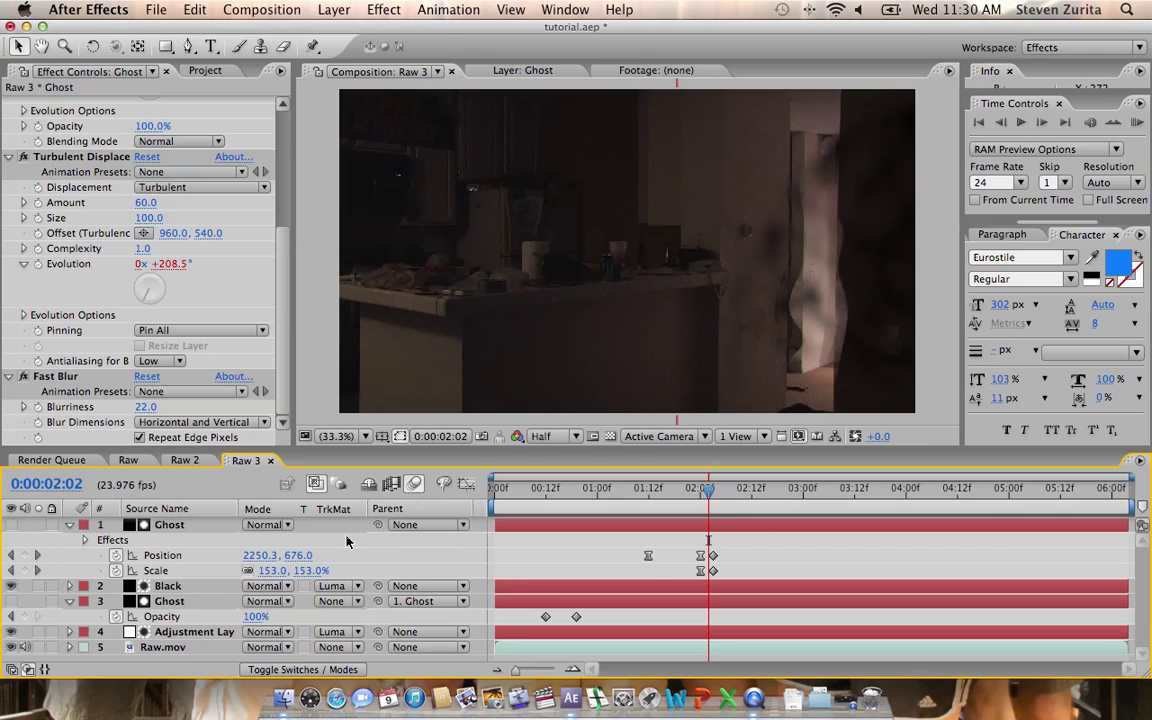
{"action": "left_click", "coordinate": [287, 670]}
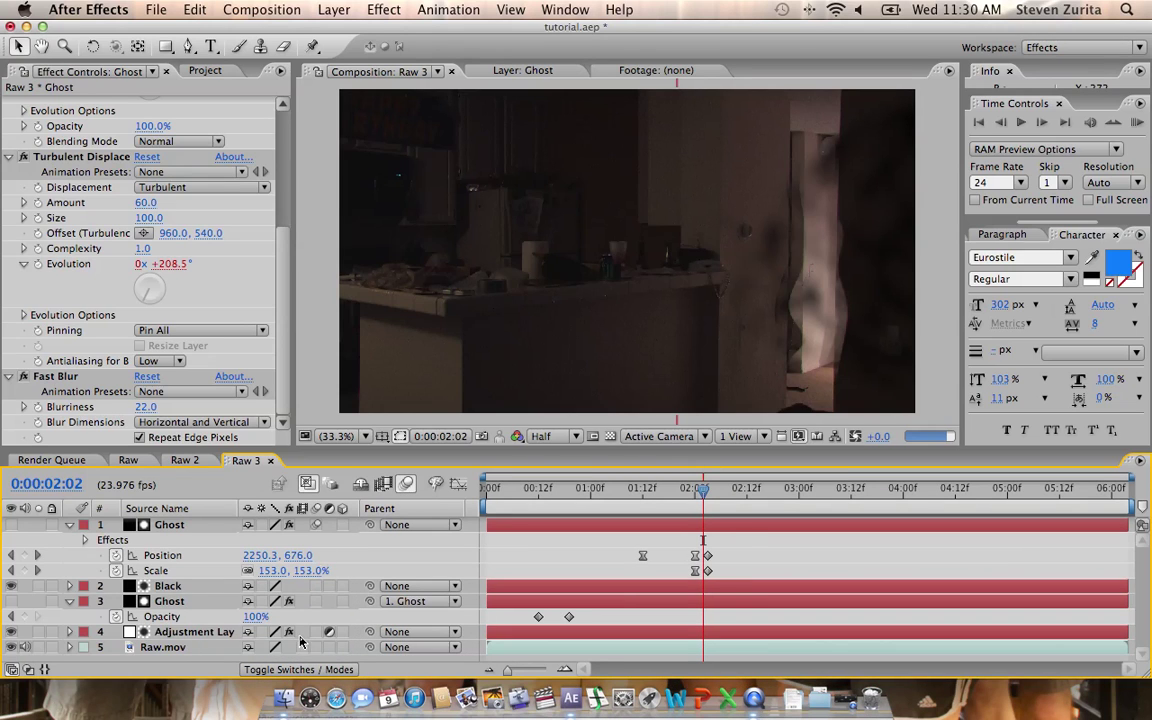
{"action": "left_click", "coordinate": [316, 601]}
{"action": "left_click_drag", "start_coordinate": [704, 496], "coordinate": [701, 497]}
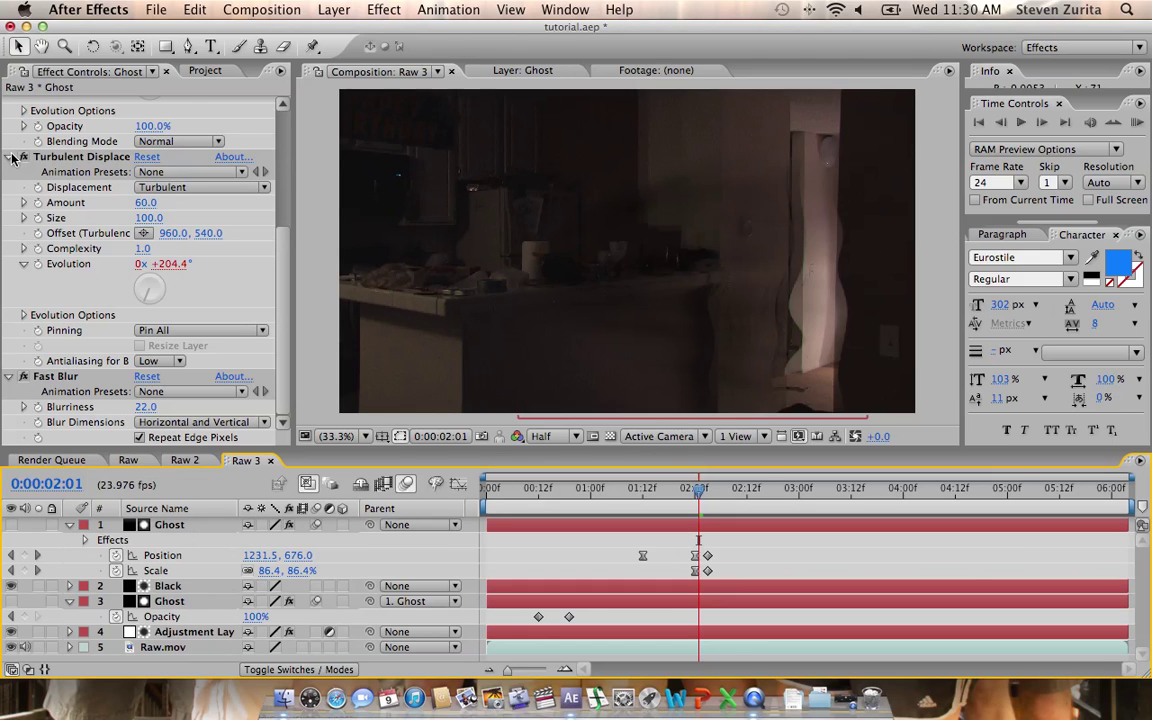
- Collapse the Turbulent Displace, Fast Blur and Fractal Noise effects and delete the Black layer
{"action": "left_click", "coordinate": [11, 157]}
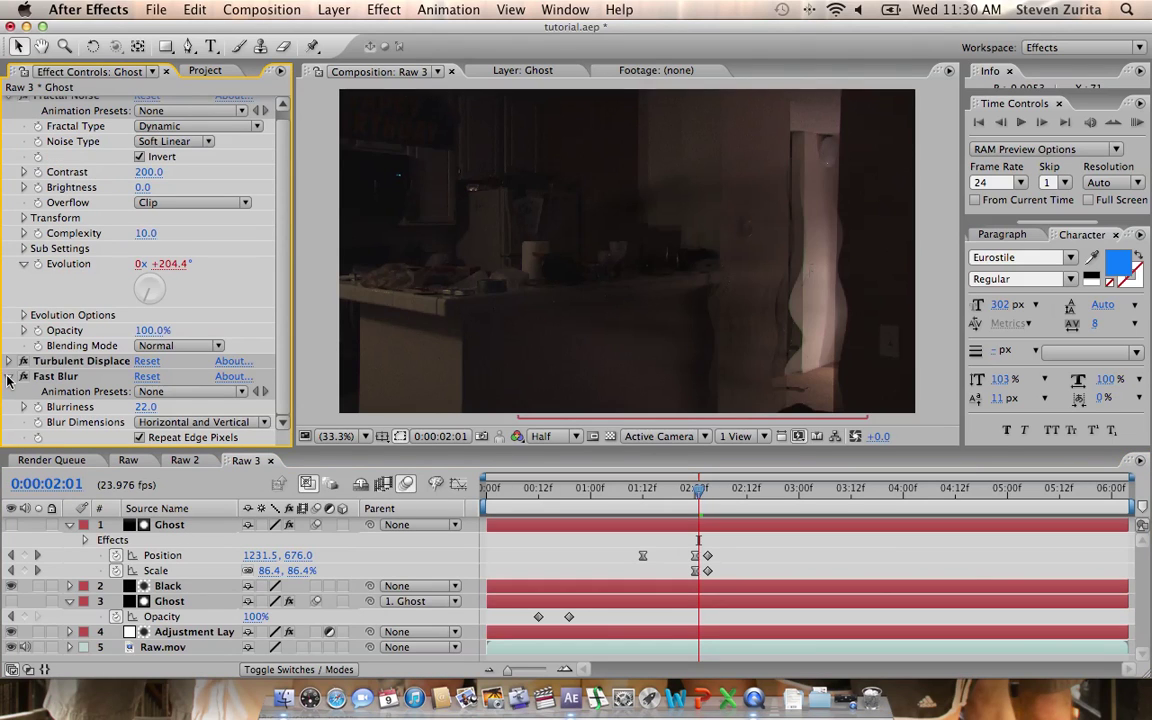
{"action": "left_click", "coordinate": [9, 377]}
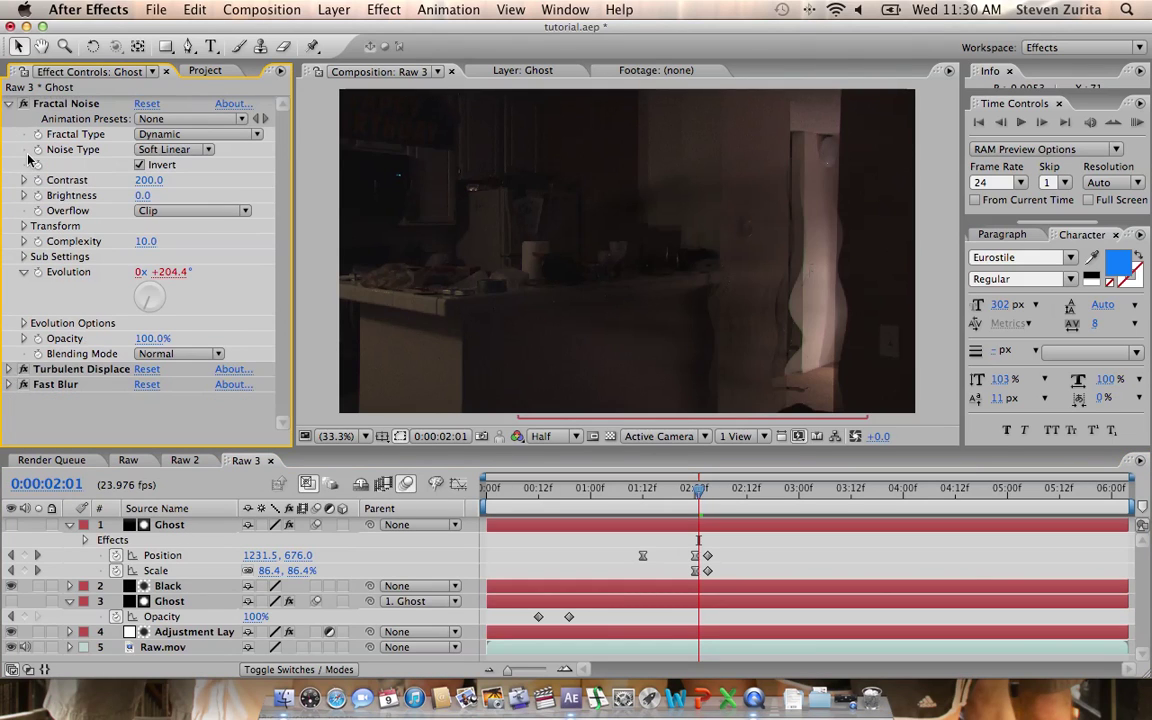
{"action": "left_click", "coordinate": [9, 103]}
{"action": "left_click", "coordinate": [162, 586]}
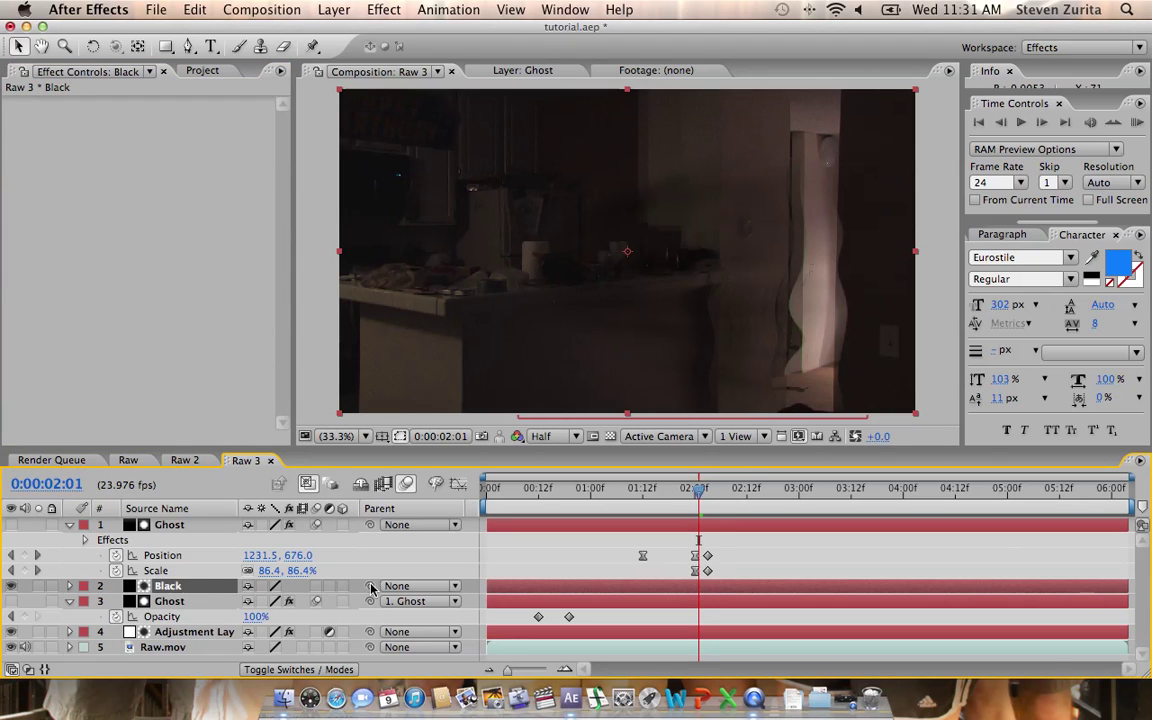
{"action": "left_click", "coordinate": [262, 669]}
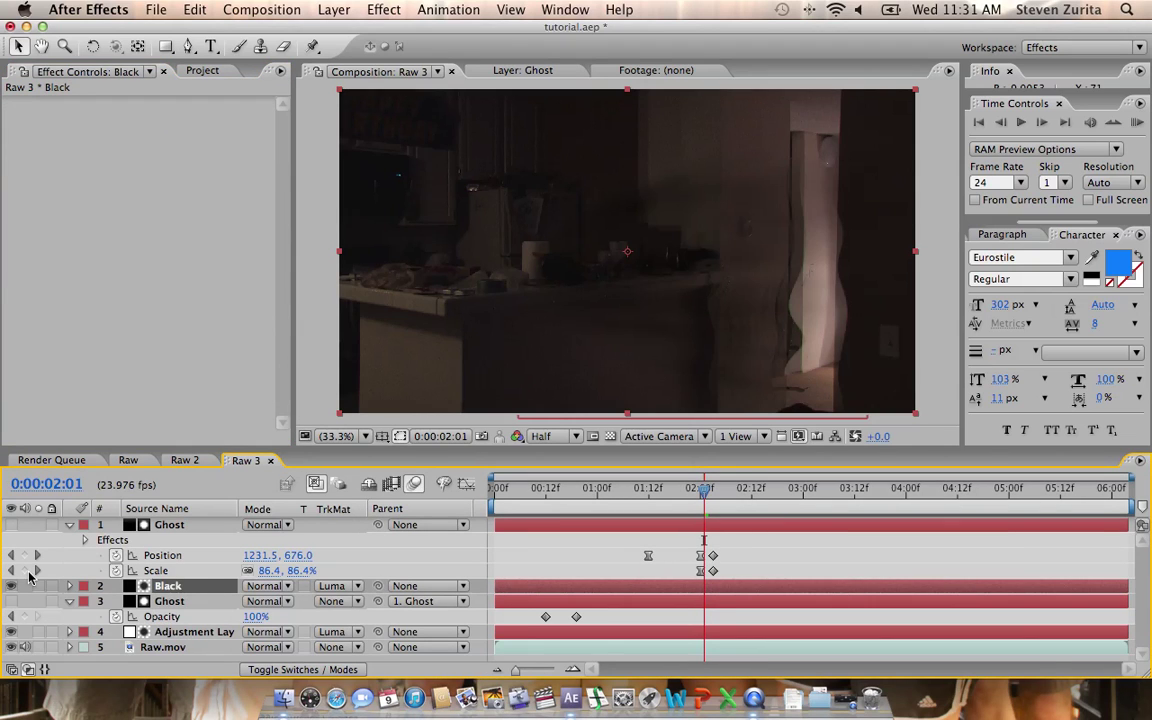
{"action": "key", "text": "Delete"}
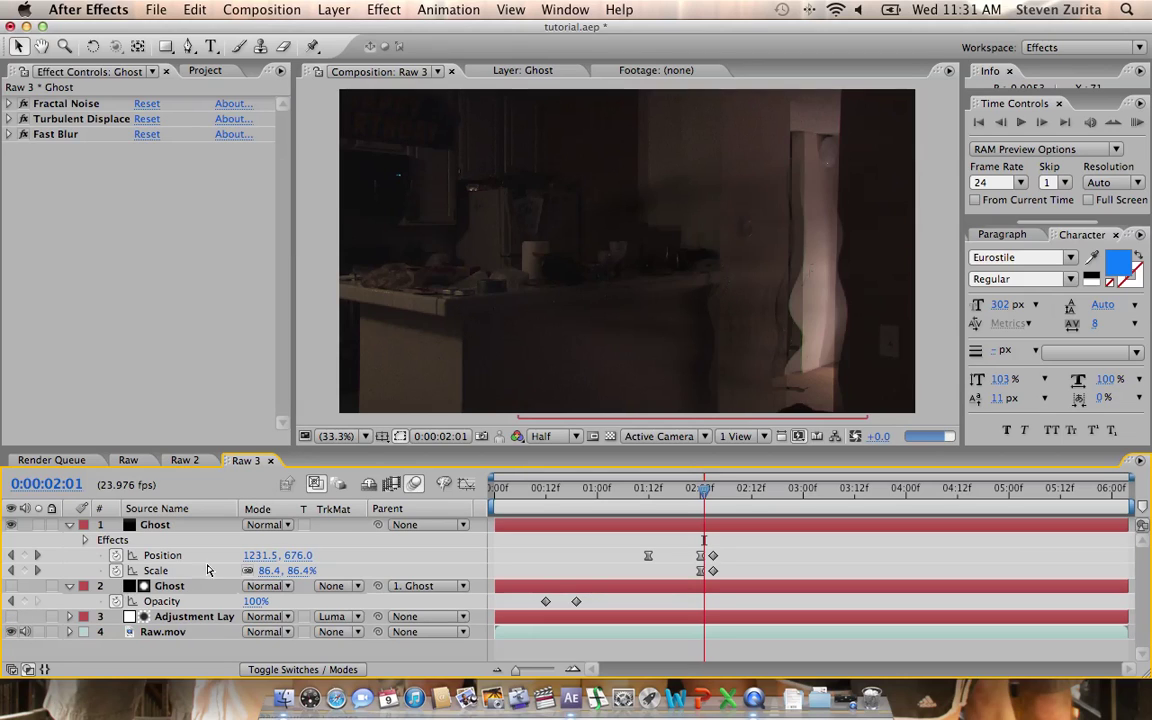
- Turn off preview motion blur and switch the top Ghost's blend mode from Screen to Color Dodge
{"action": "left_click", "coordinate": [415, 486]}
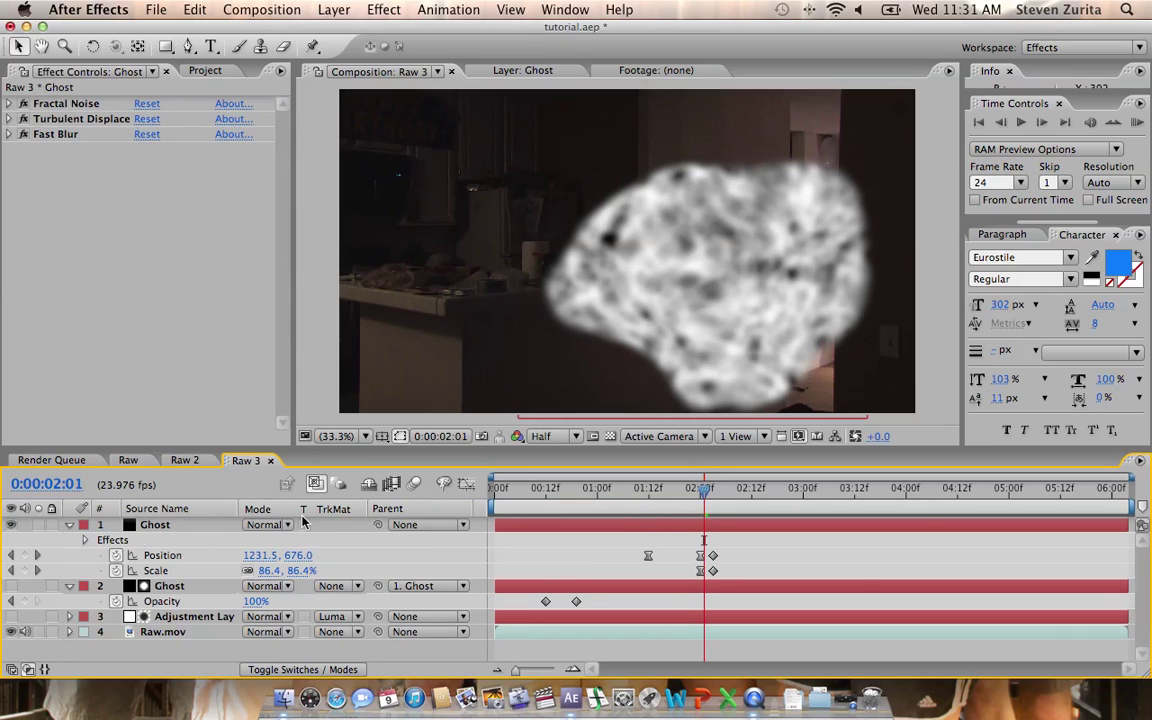
{"action": "left_click", "coordinate": [265, 525]}
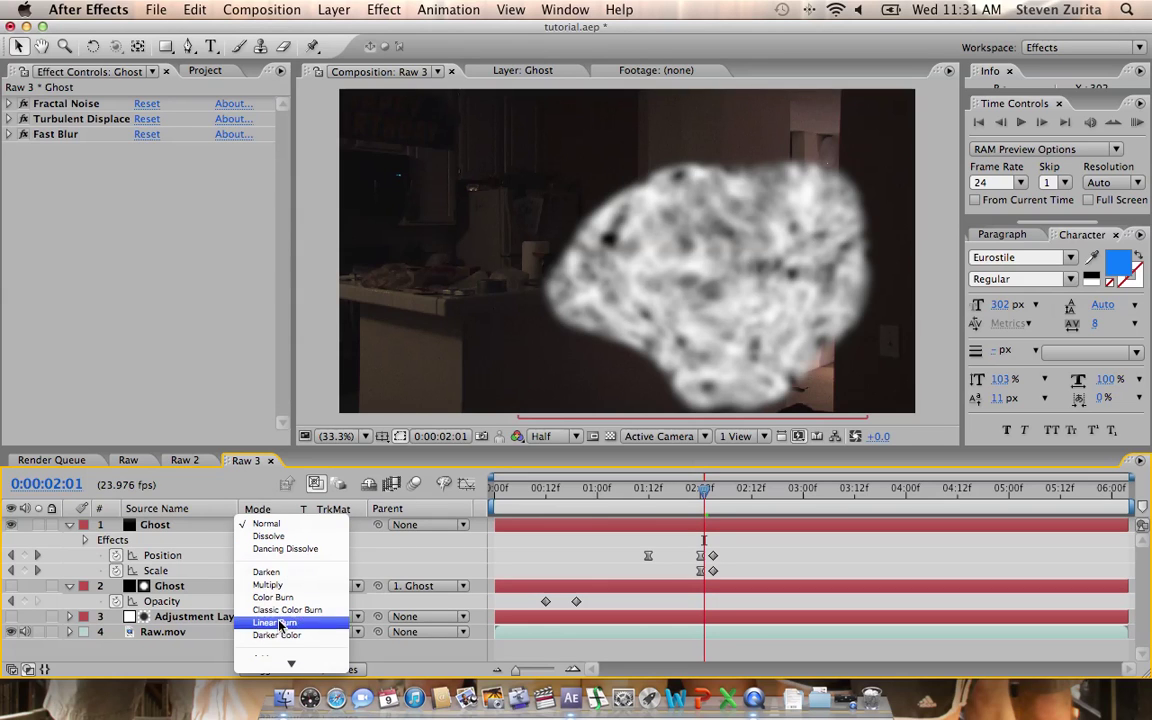
{"action": "left_click", "coordinate": [265, 680]}
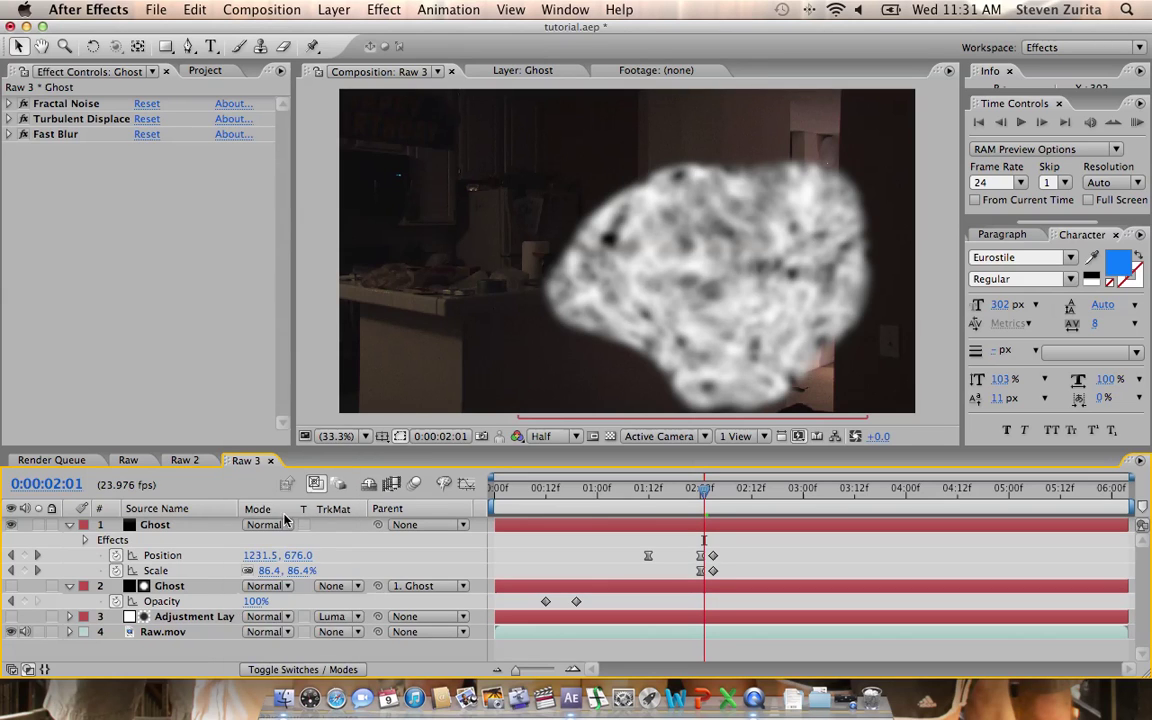
{"action": "left_click", "coordinate": [268, 525]}
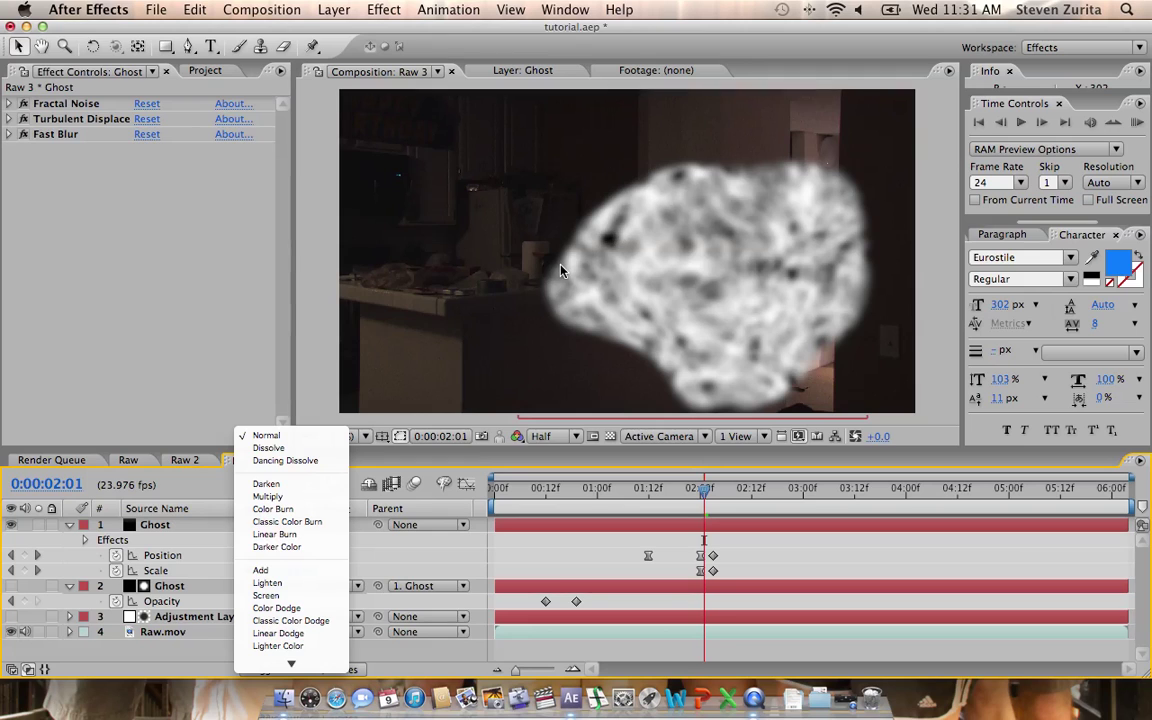
{"action": "left_click", "coordinate": [266, 595]}
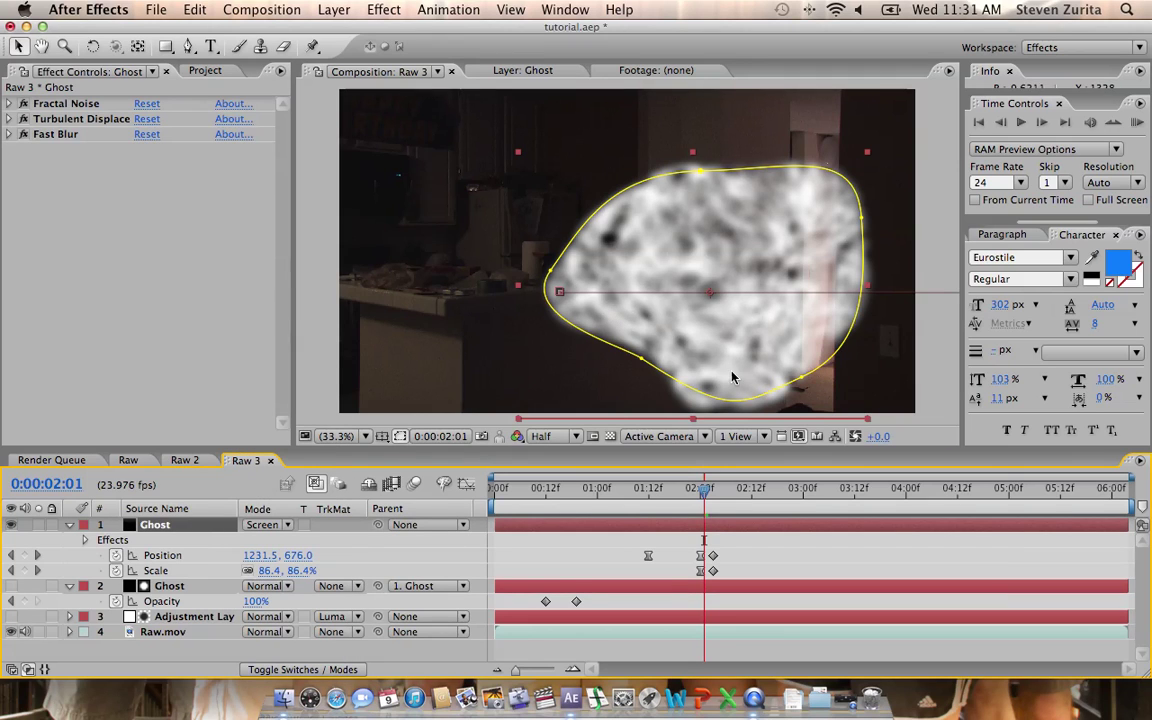
{"action": "left_click", "coordinate": [265, 524]}
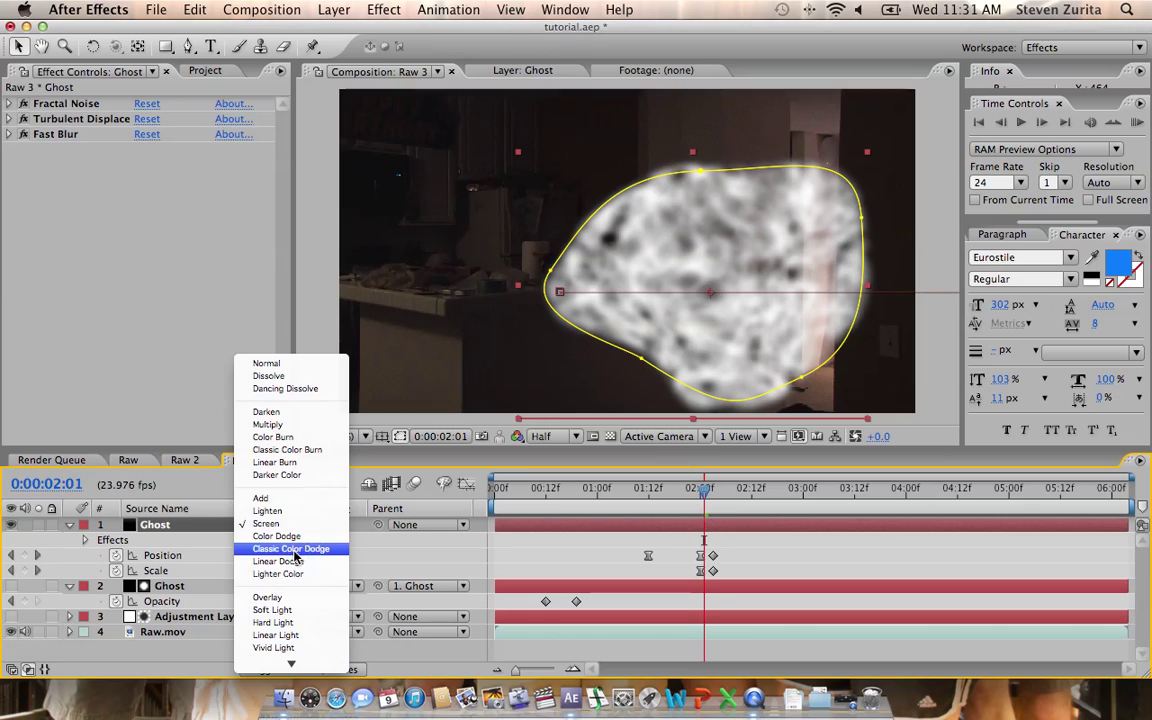
{"action": "left_click", "coordinate": [294, 537]}
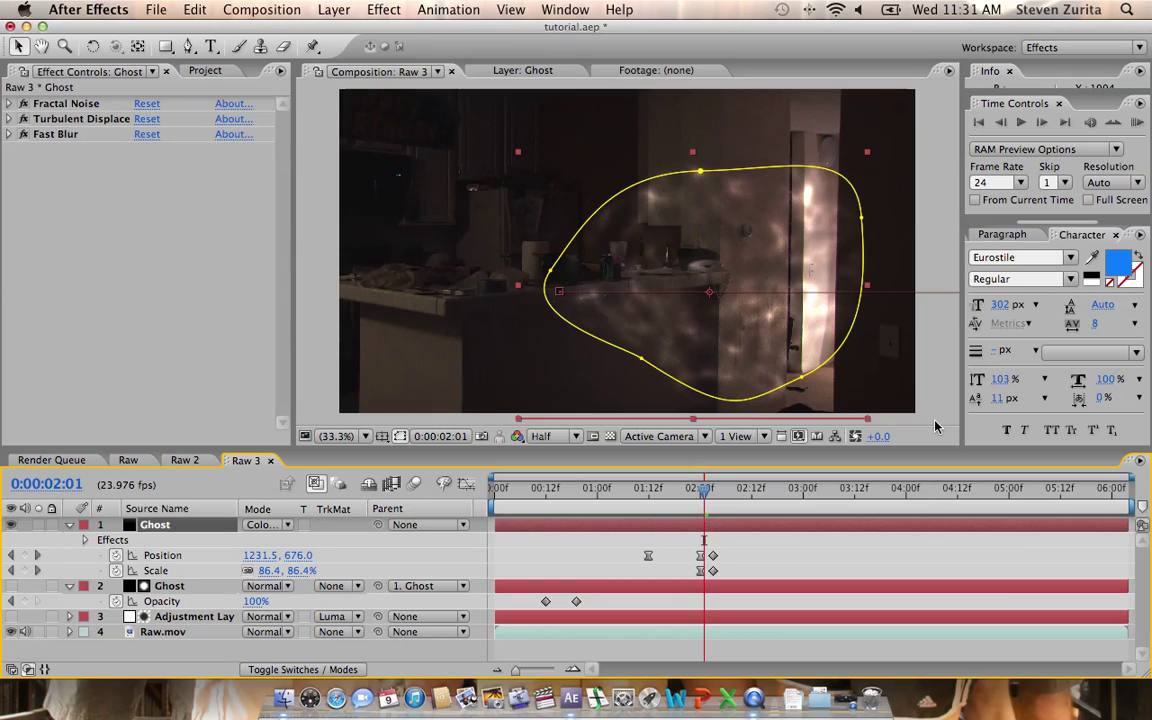
{"action": "left_click", "coordinate": [848, 308]}
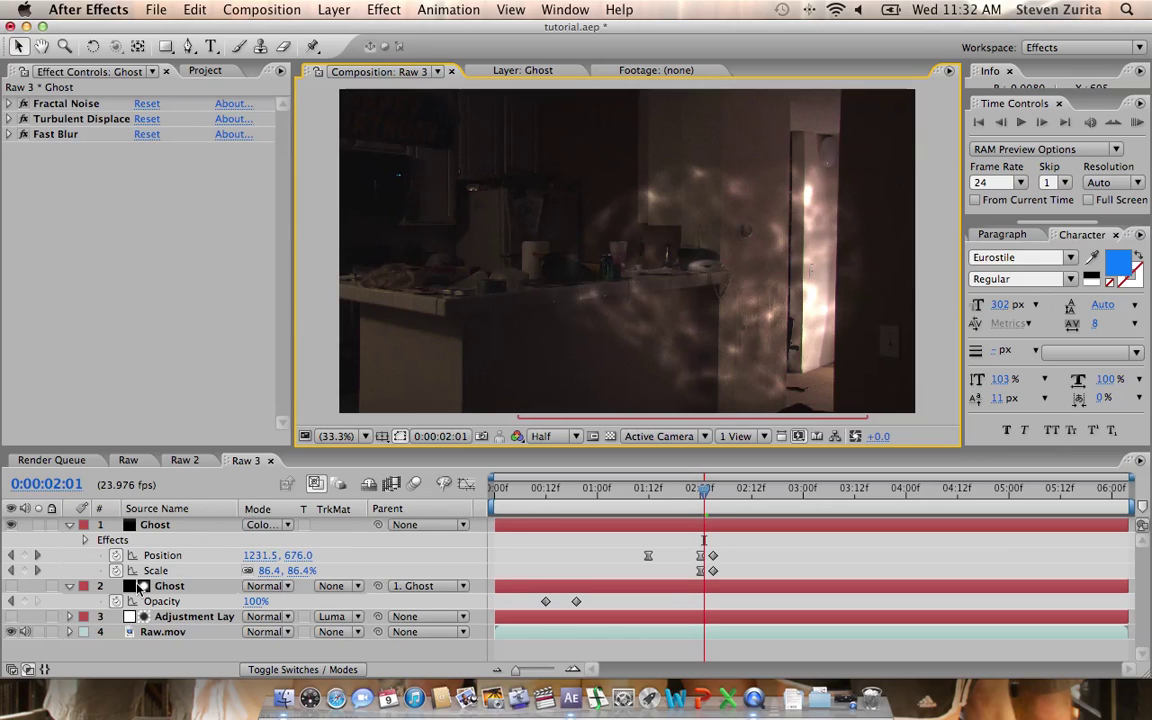
- Turn the Adjustment Layer back on, re-enable motion blur, and set preview resolution to Quarter
{"action": "left_click", "coordinate": [13, 616]}
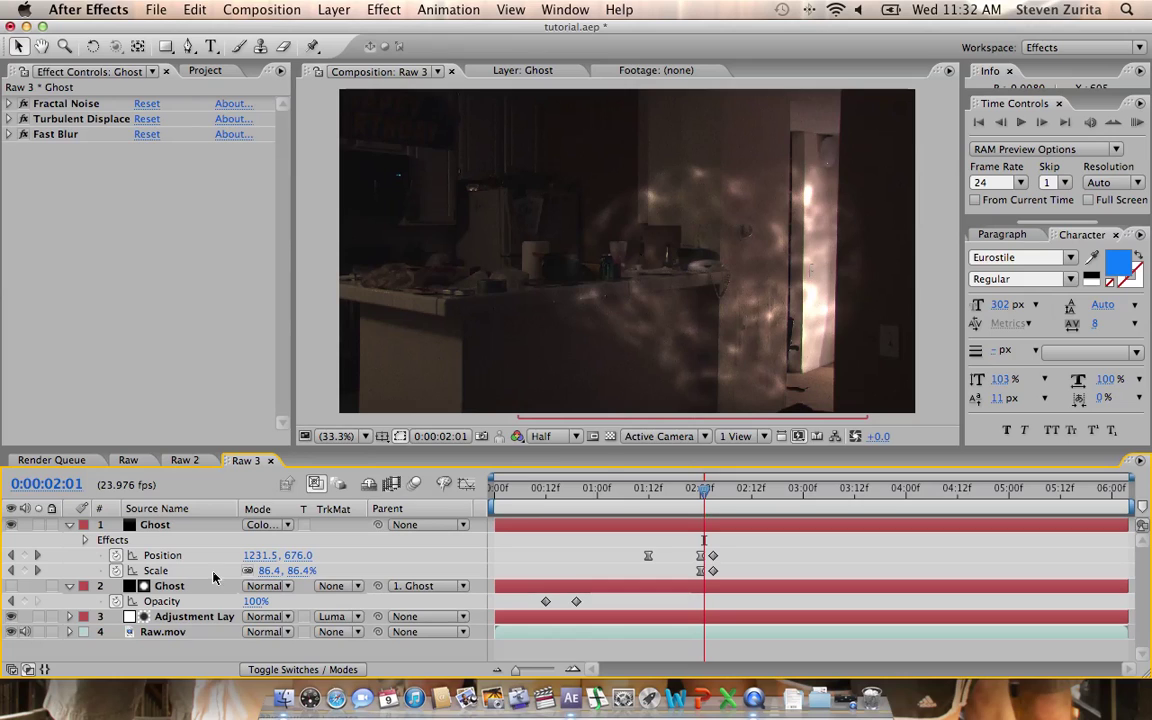
{"action": "left_click", "coordinate": [413, 486]}
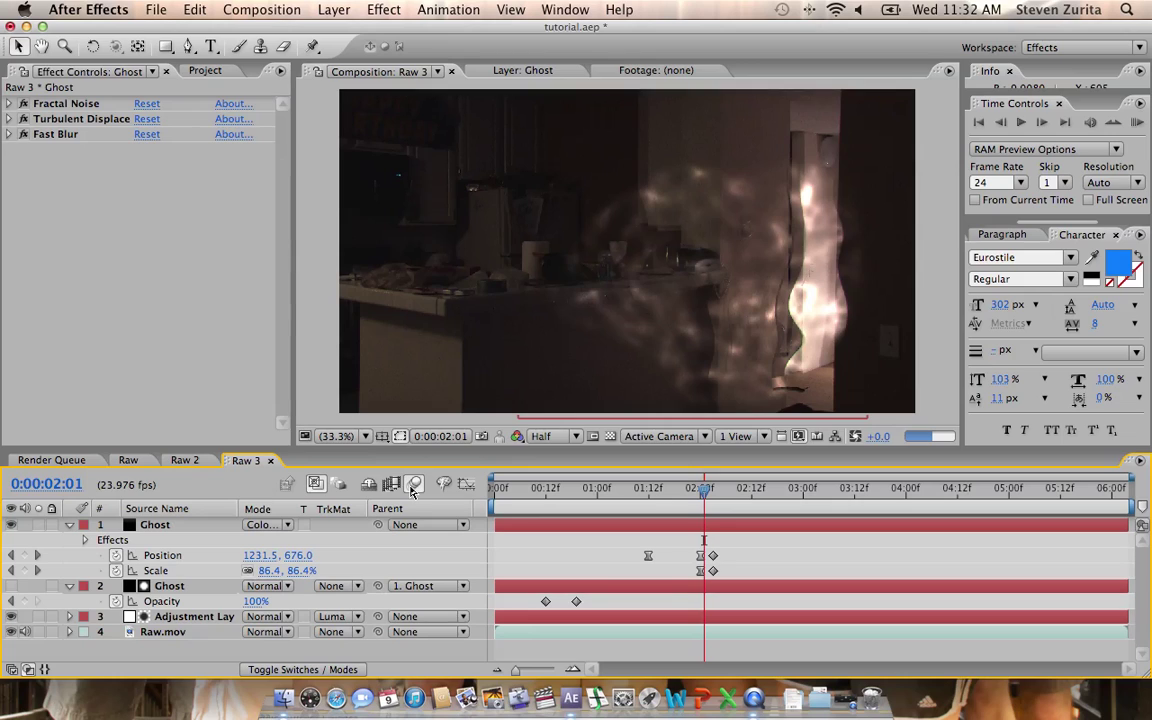
{"action": "left_click", "coordinate": [413, 486]}
{"action": "left_click", "coordinate": [543, 437]}
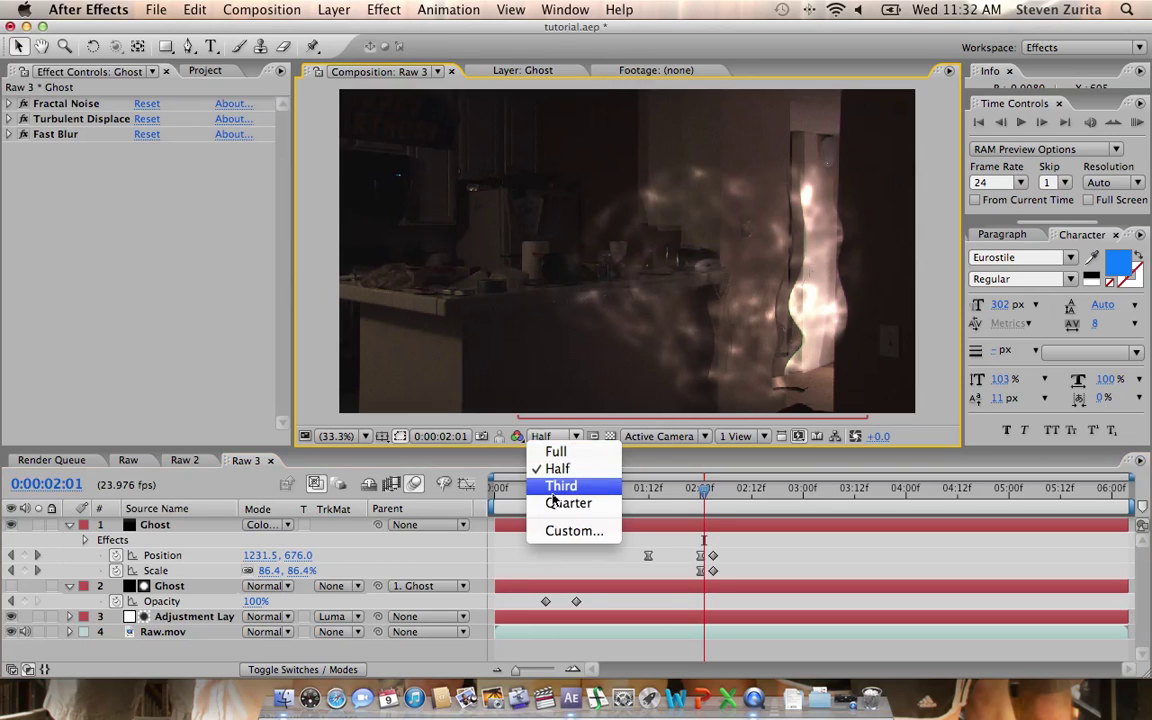
{"action": "left_click", "coordinate": [548, 454]}
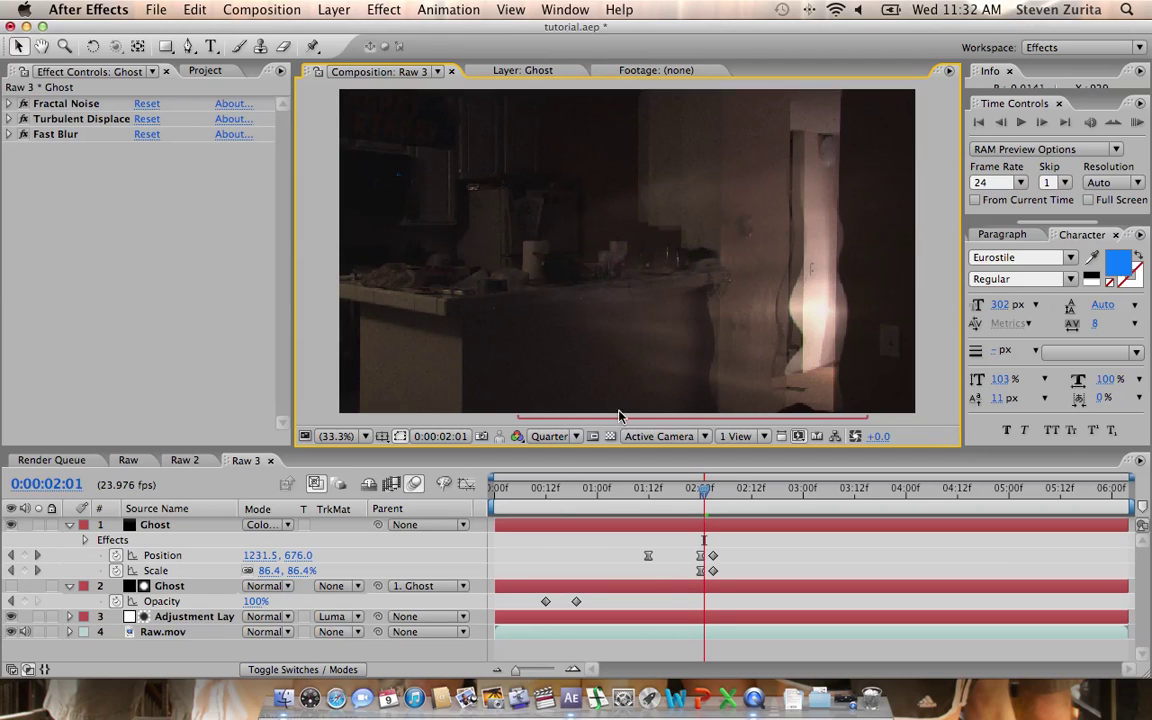
- Raise the preview resolution to Third and go to frame 0:00:01:18
{"action": "left_click", "coordinate": [710, 497]}
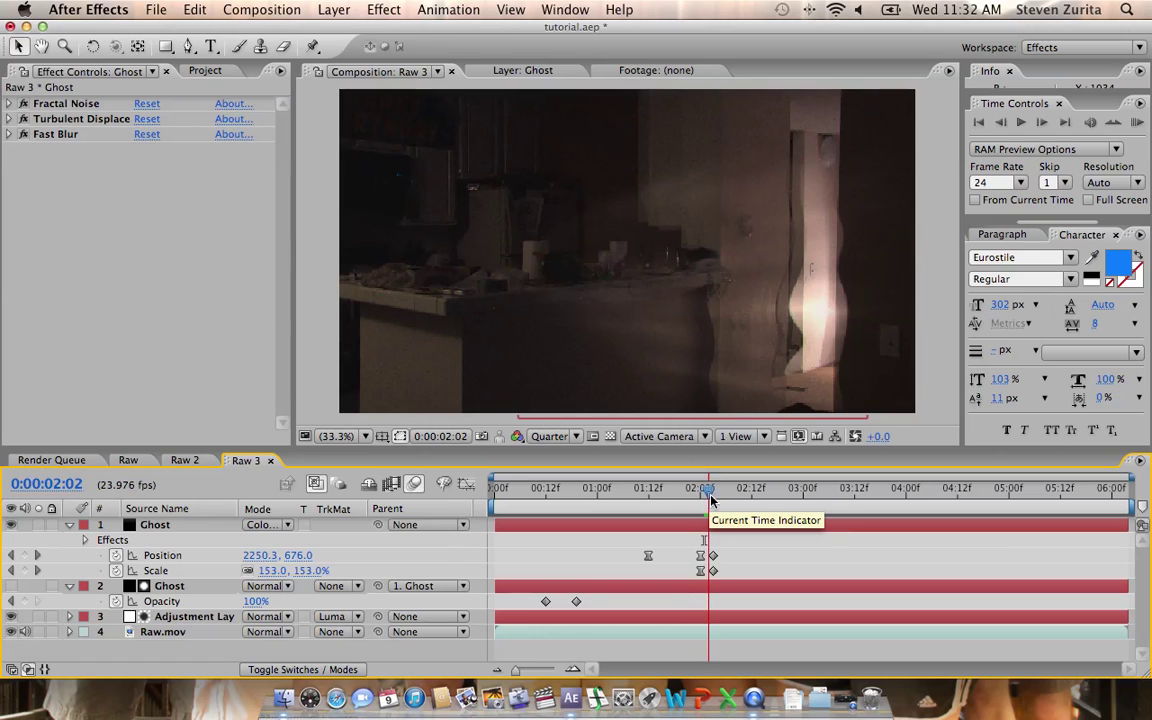
{"action": "left_click_drag", "start_coordinate": [711, 499], "coordinate": [707, 500]}
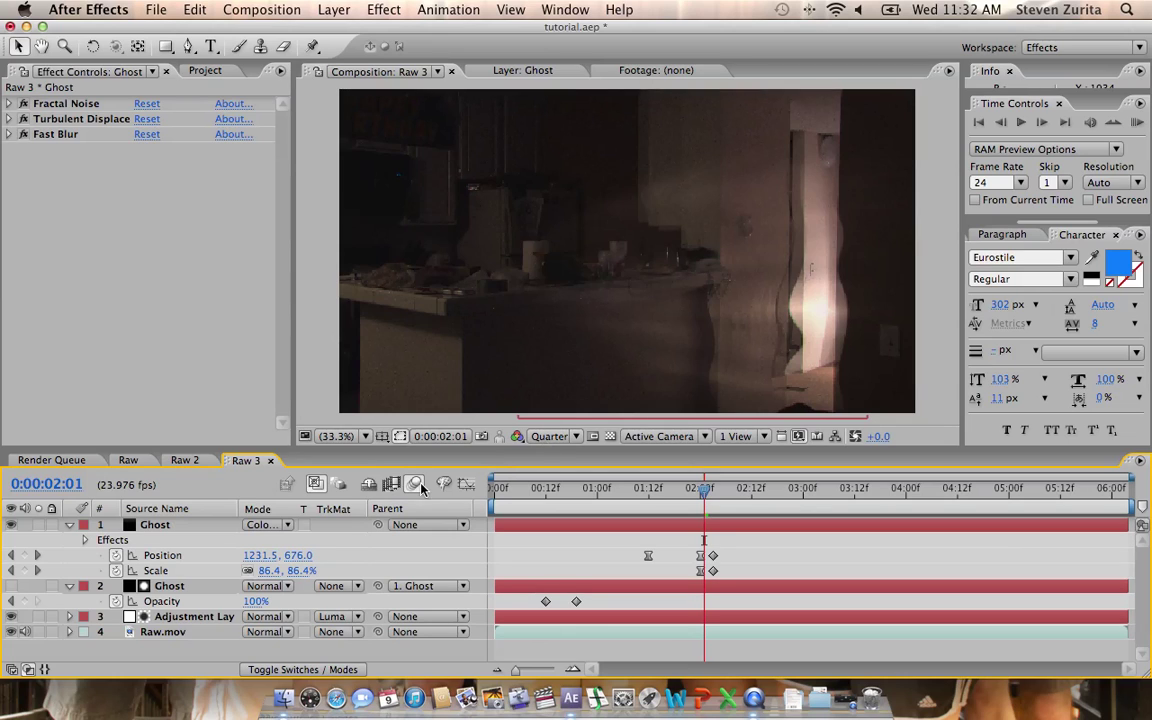
{"action": "left_click", "coordinate": [550, 436]}
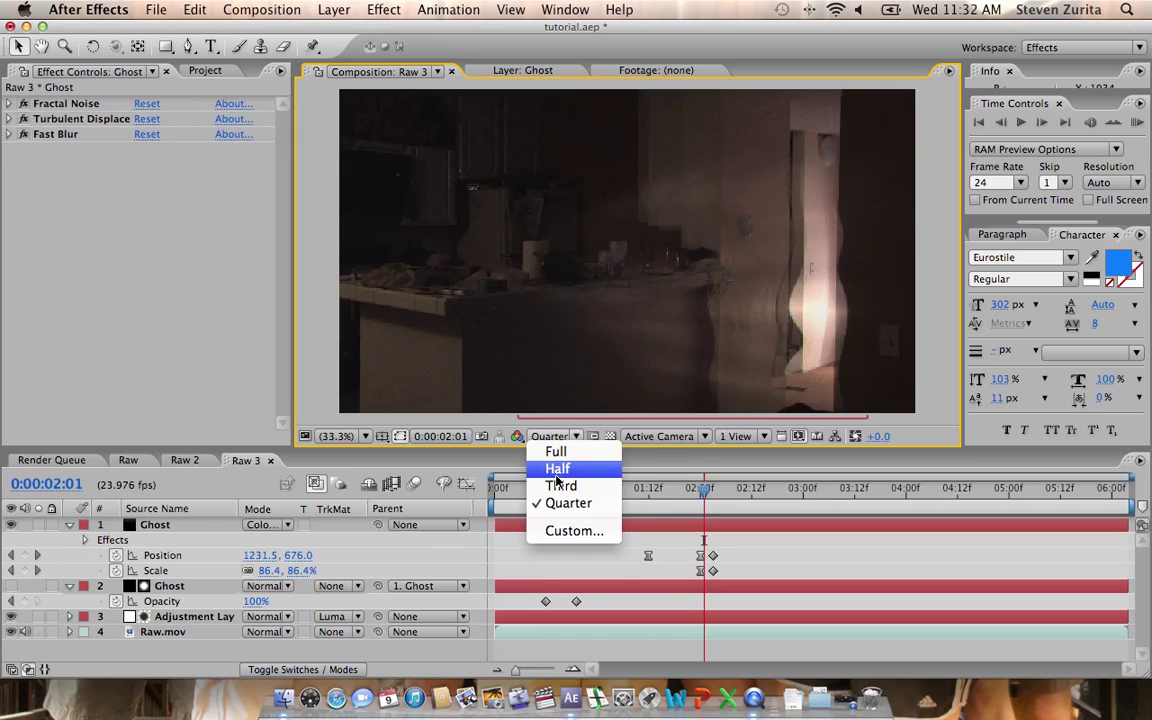
{"action": "left_click", "coordinate": [560, 486]}
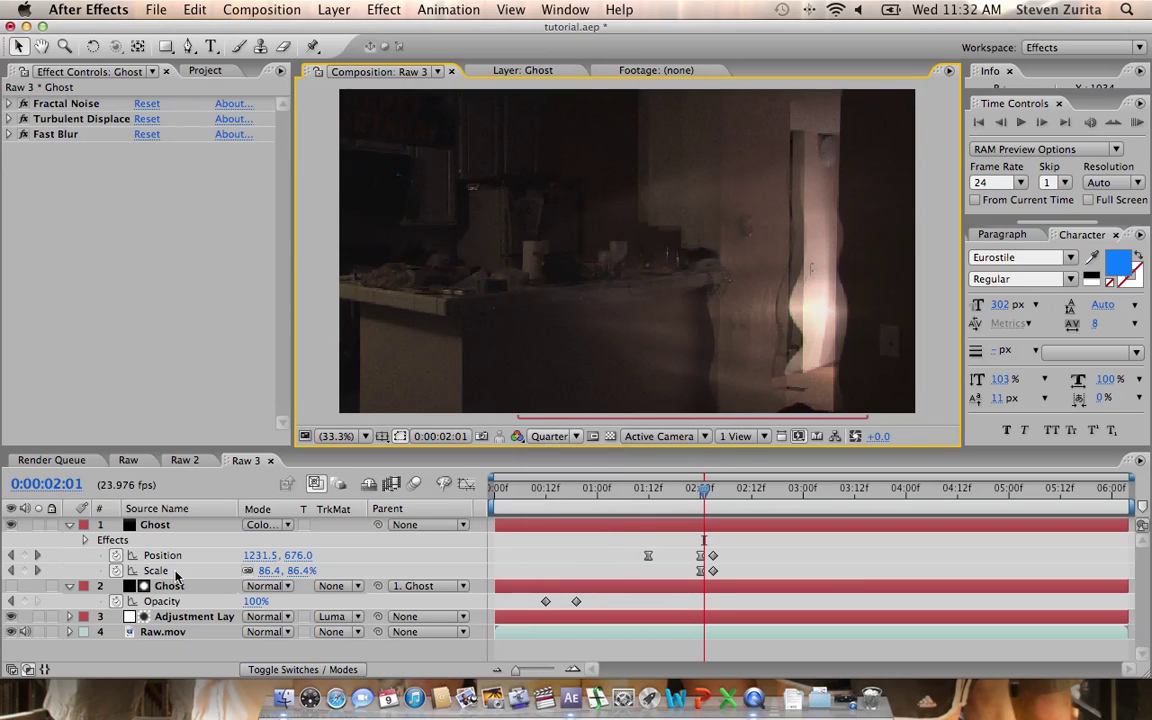
{"action": "left_click", "coordinate": [676, 490]}
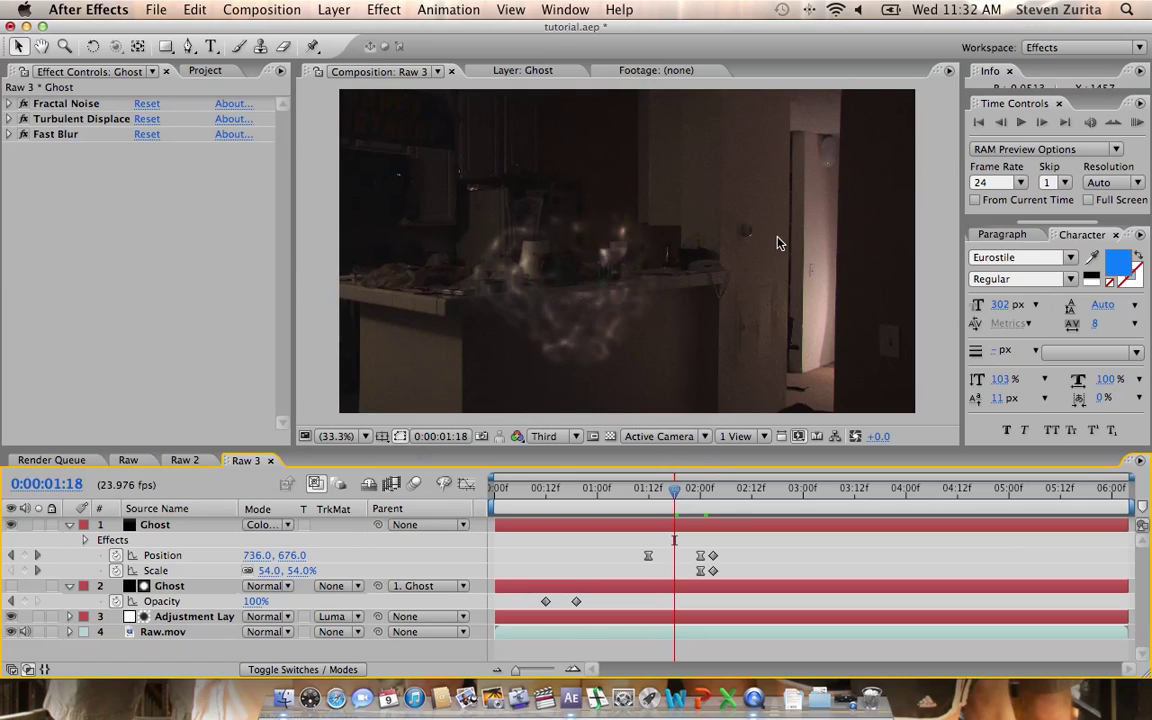
- Add the expression wiggle(2,65) to the top Ghost's Position and scrub to preview the jitter
{"action": "left_click", "coordinate": [116, 555], "text": "alt"}
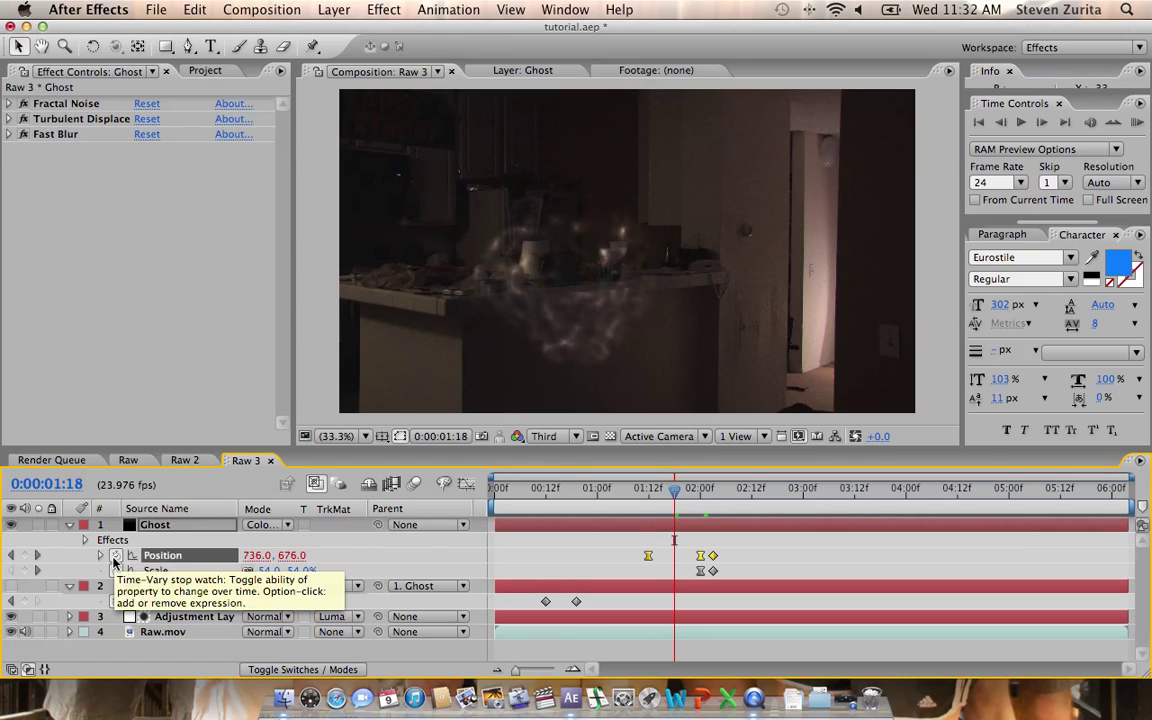
{"action": "type", "text": "wiggle(2,65"}
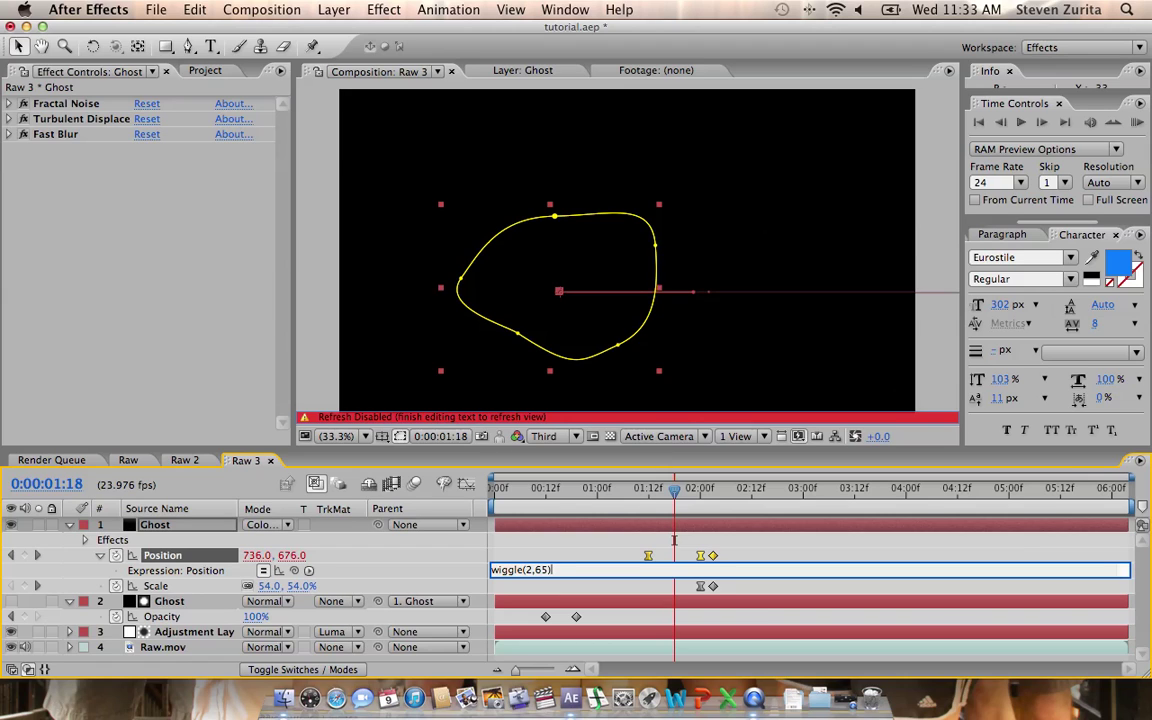
{"action": "left_click", "coordinate": [820, 523]}
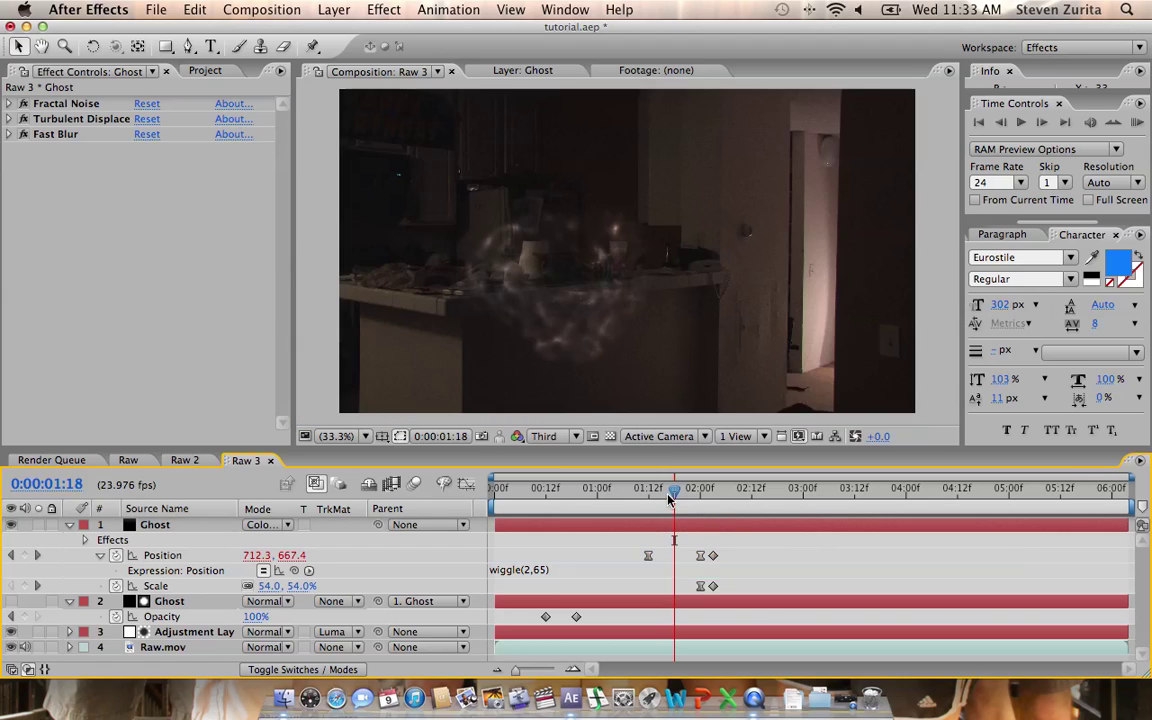
{"action": "left_click_drag", "start_coordinate": [676, 497], "coordinate": [649, 499]}
- Set the top Ghost layer's Turbulent Displace Amount to 116
{"action": "left_click", "coordinate": [210, 603]}
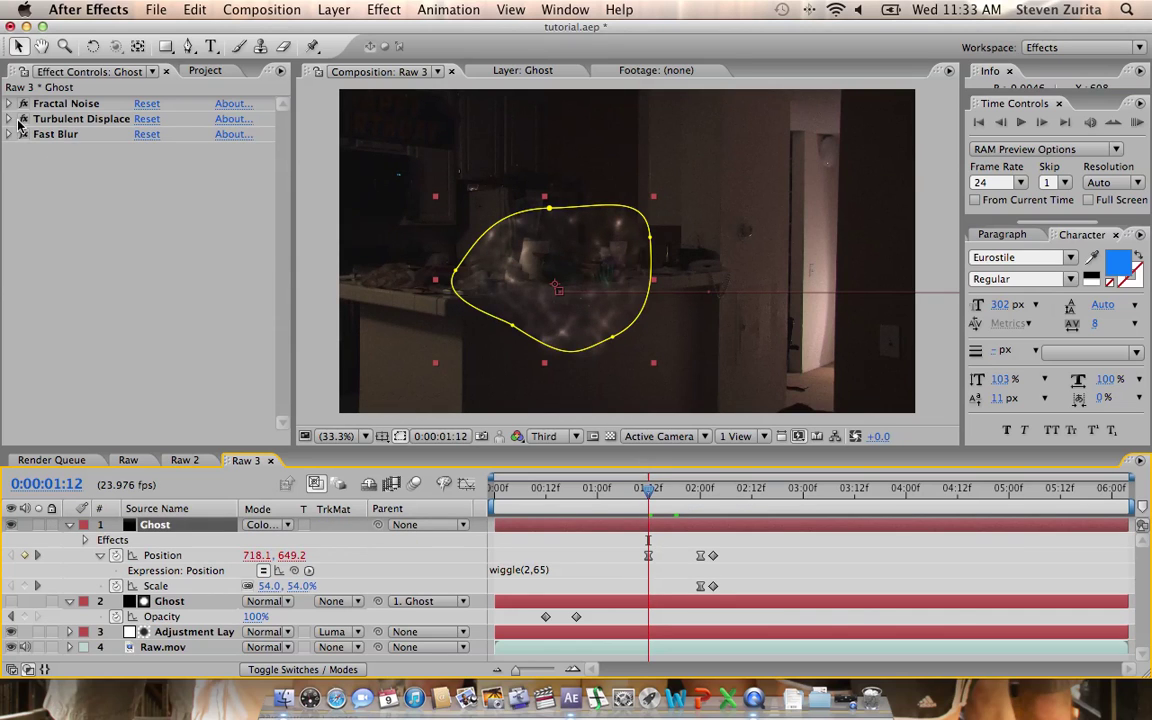
{"action": "left_click", "coordinate": [9, 119]}
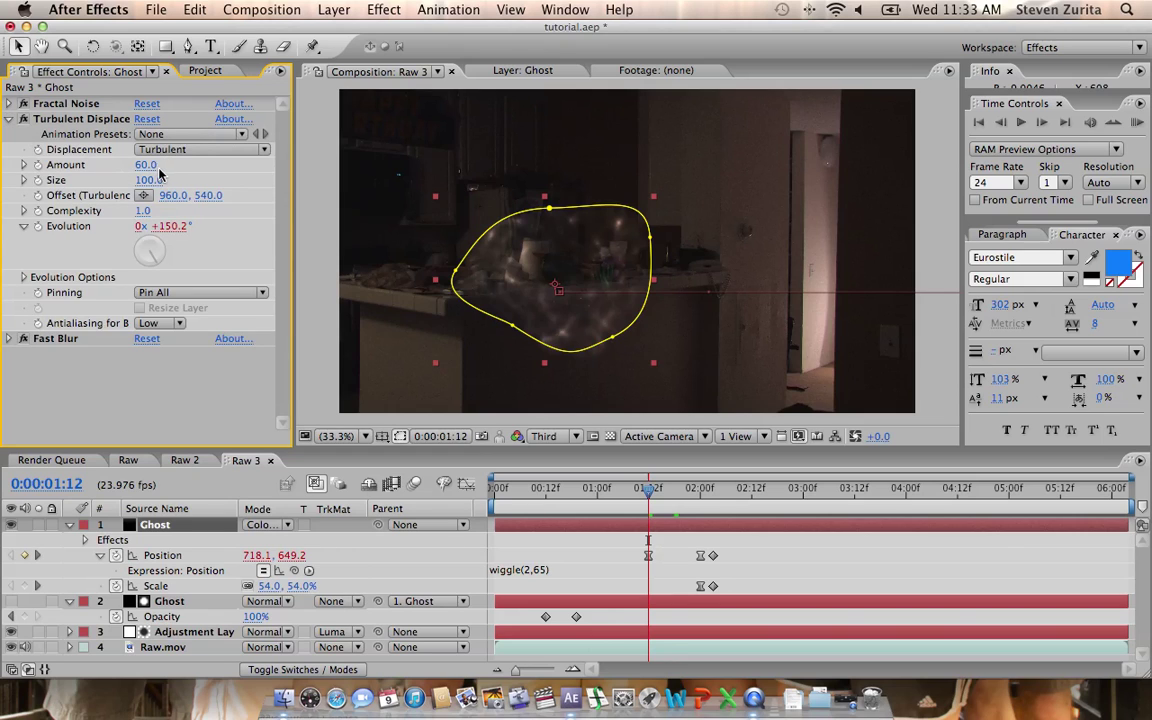
{"action": "left_click_drag", "start_coordinate": [146, 170], "coordinate": [197, 167]}
{"action": "left_click_drag", "start_coordinate": [165, 226], "coordinate": [190, 226]}
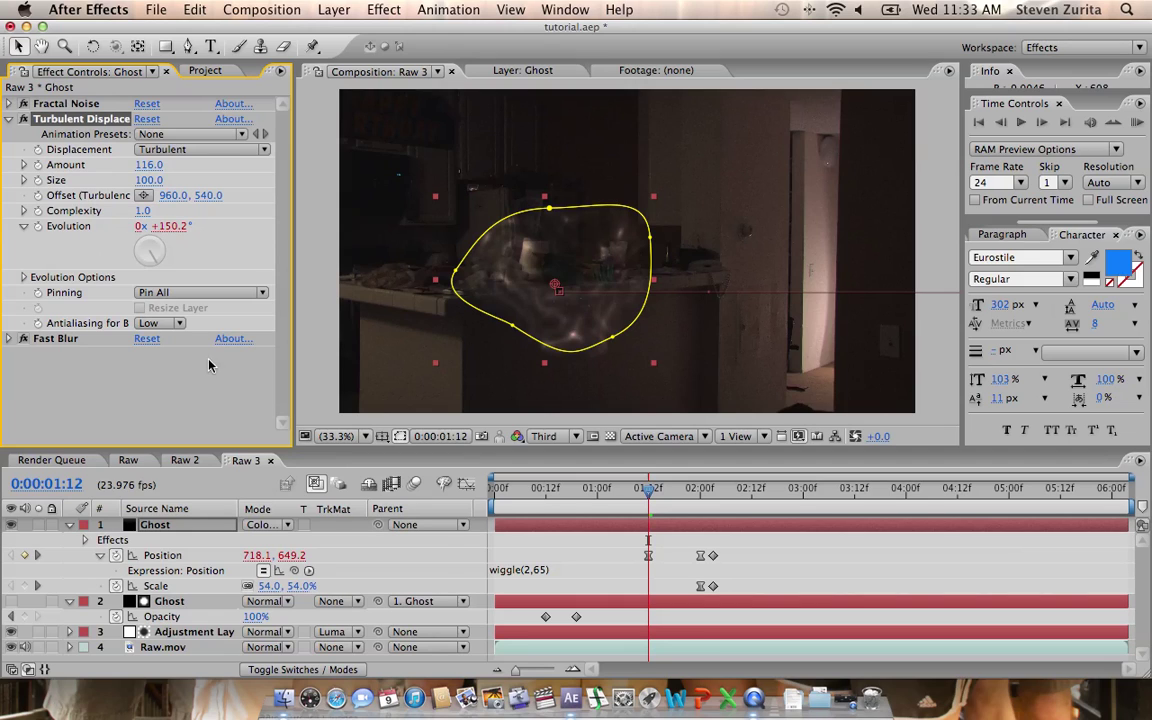
- Change the Fractal Noise Evolution expression to time*150 and set Turbulent Displace Size to 115
{"action": "key", "text": "e"}
{"action": "key", "text": "e"}
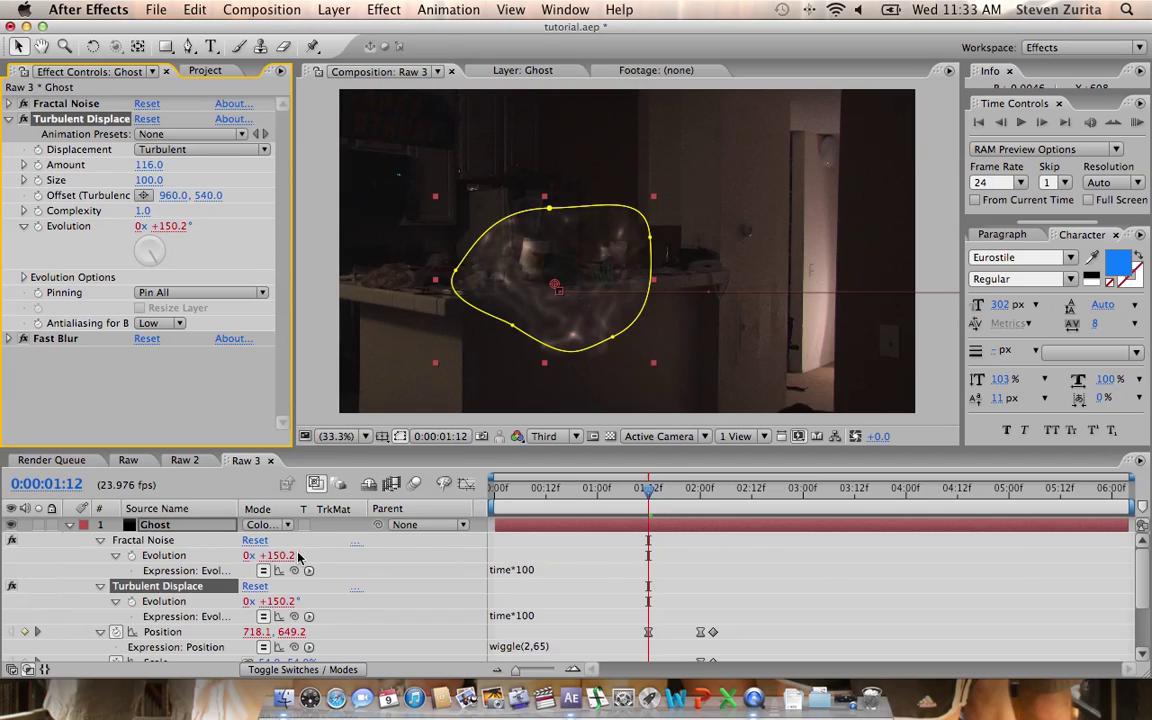
{"action": "left_click", "coordinate": [530, 570]}
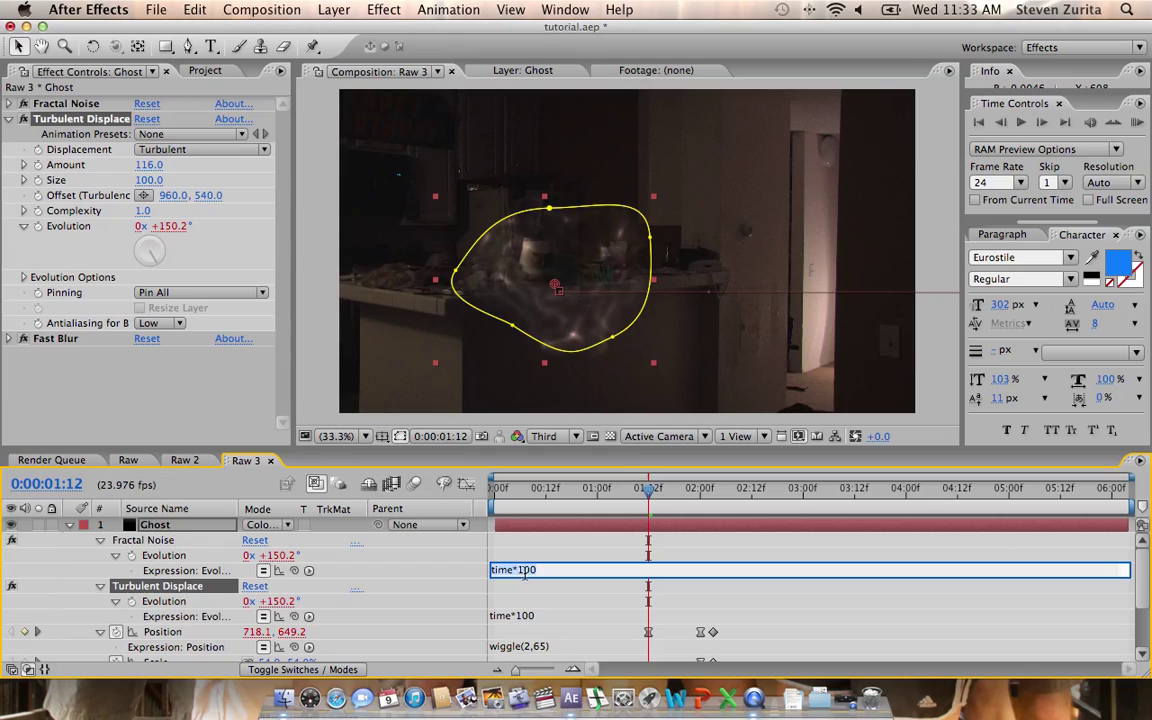
{"action": "left_click", "coordinate": [415, 568]}
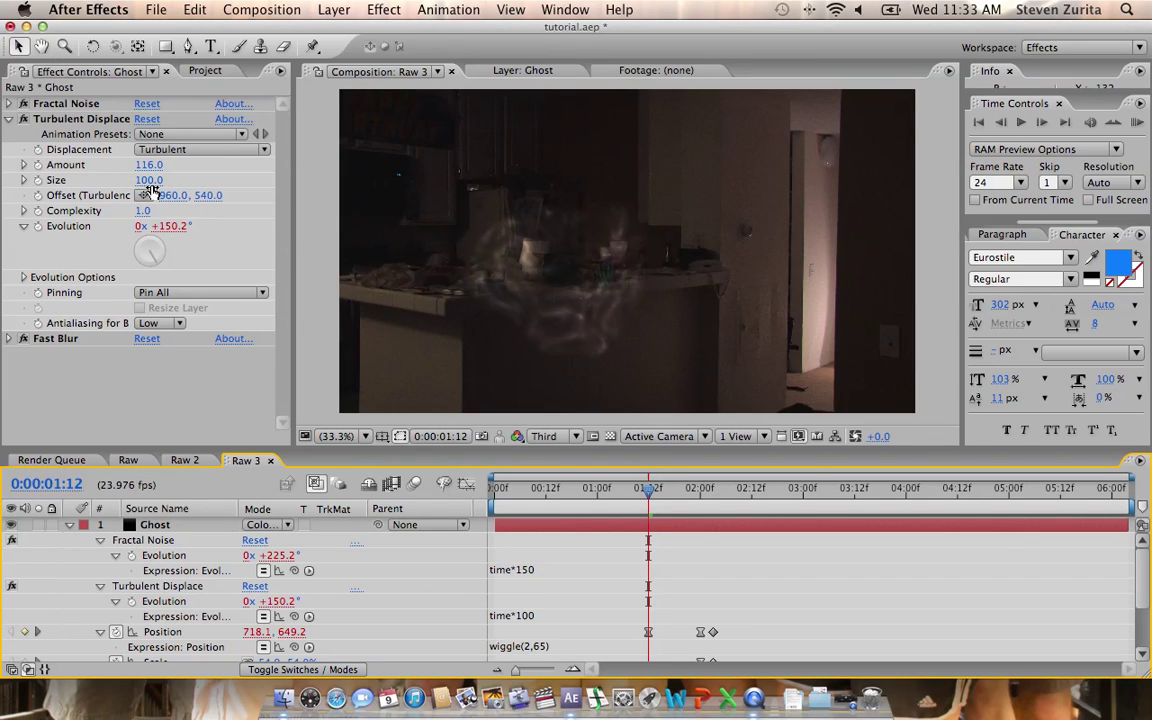
{"action": "left_click_drag", "start_coordinate": [146, 180], "coordinate": [160, 180]}
{"action": "left_click", "coordinate": [69, 527]}
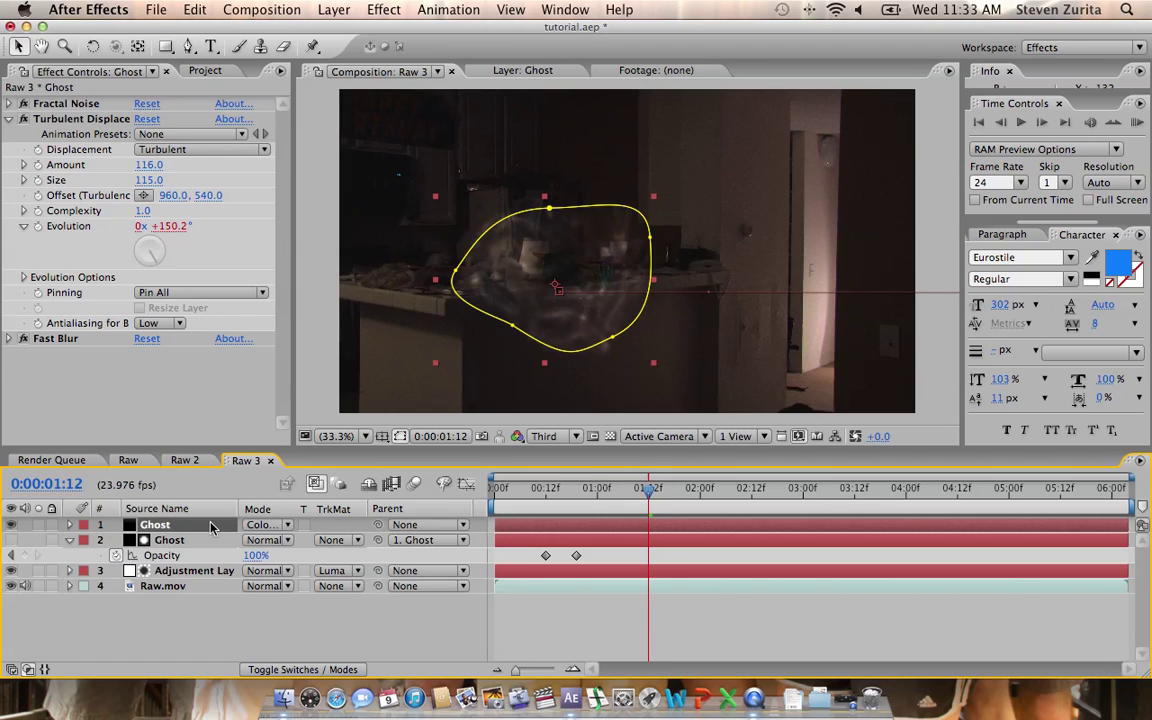
- Duplicate the Ghost layer, raise the copy's Fast Blur Blurriness to 77, and toggle its visibility to compare
{"action": "key", "text": "super+d"}
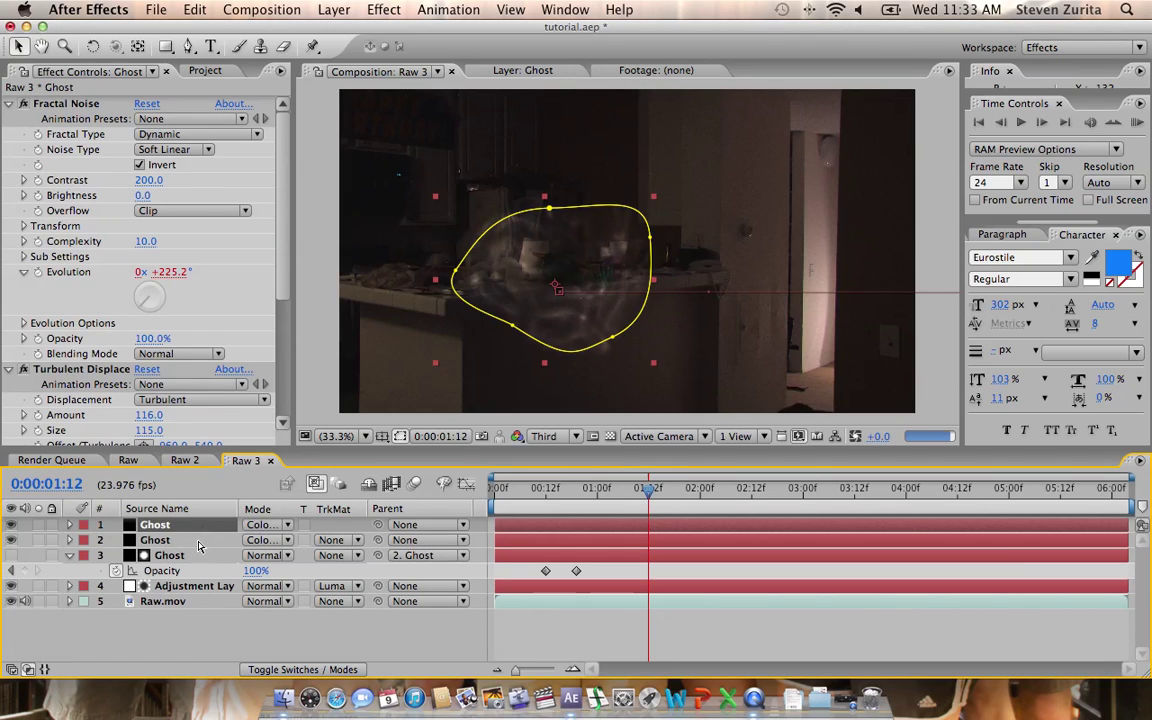
{"action": "left_click", "coordinate": [198, 543]}
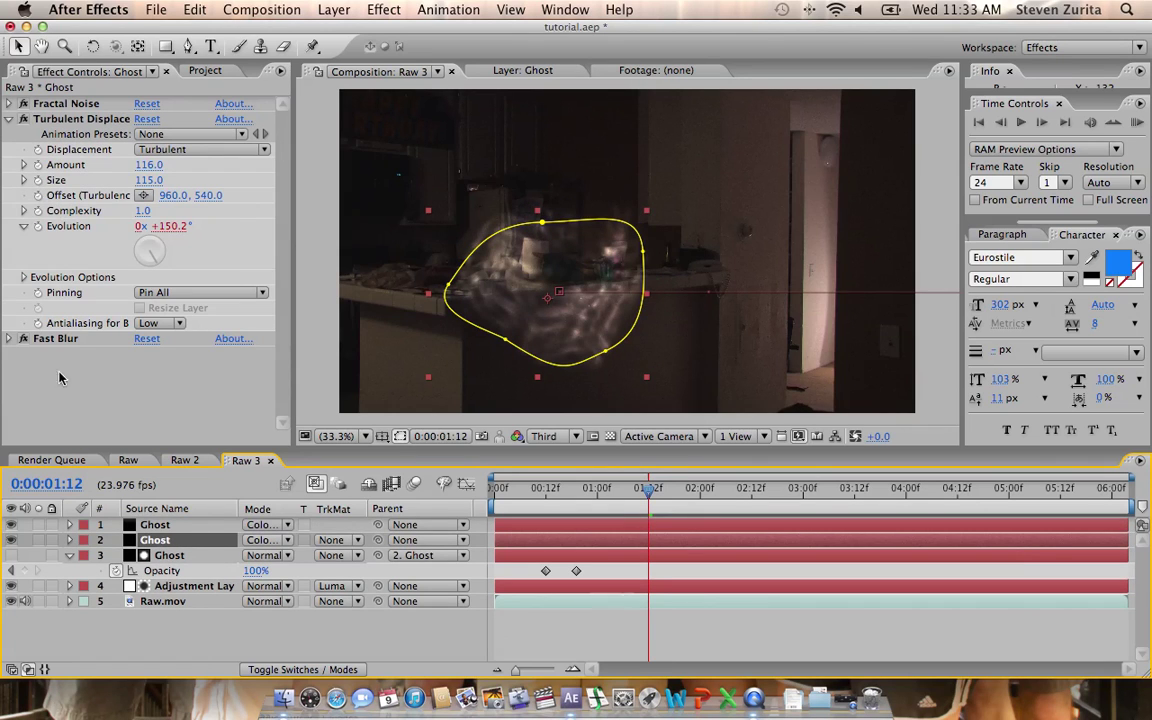
{"action": "left_click", "coordinate": [9, 340]}
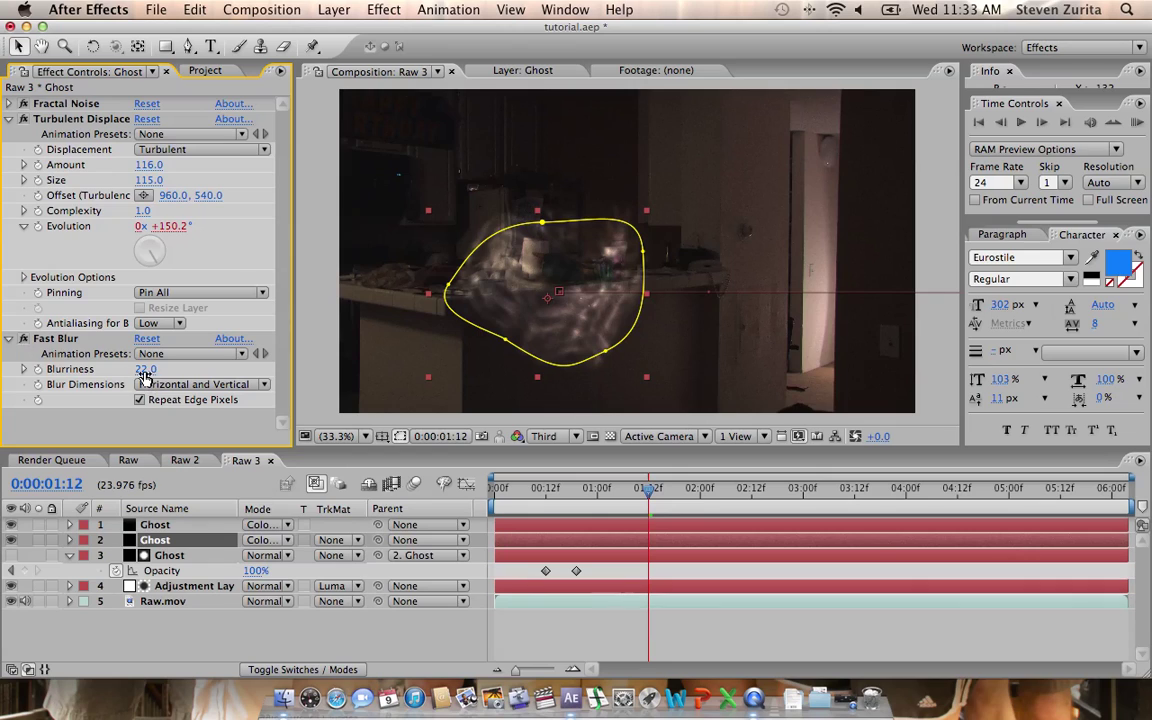
{"action": "left_click_drag", "start_coordinate": [145, 375], "coordinate": [193, 369]}
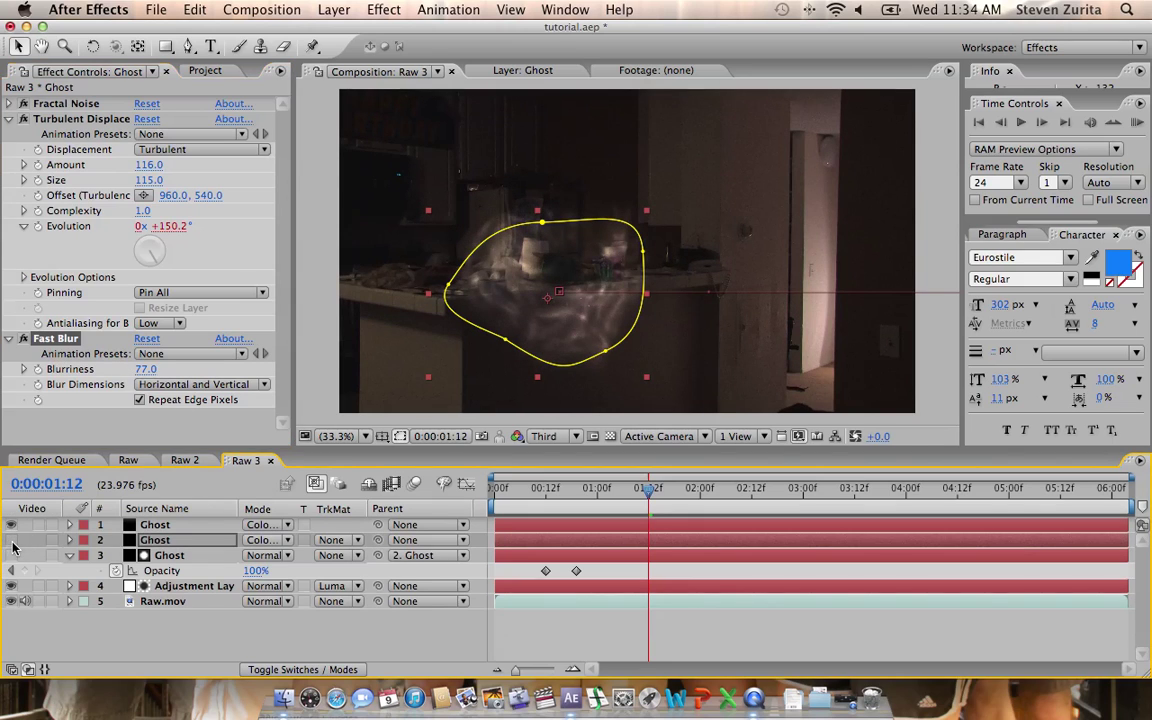
{"action": "left_click", "coordinate": [11, 540]}
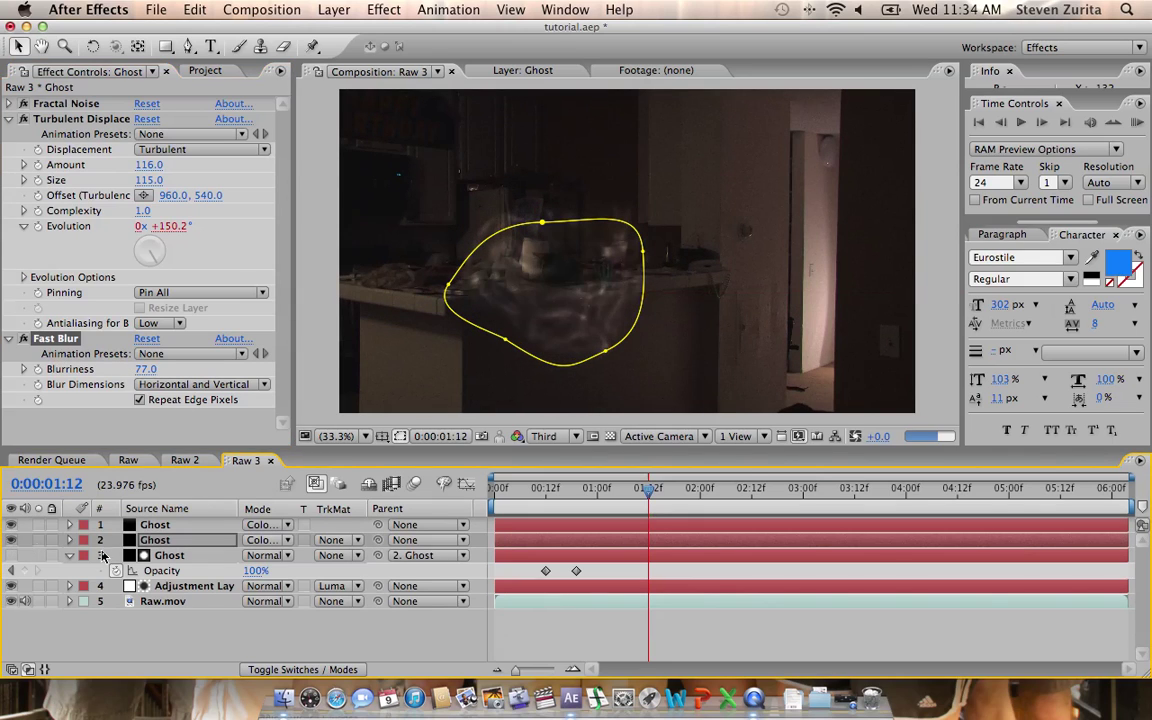
{"action": "left_click", "coordinate": [556, 300]}
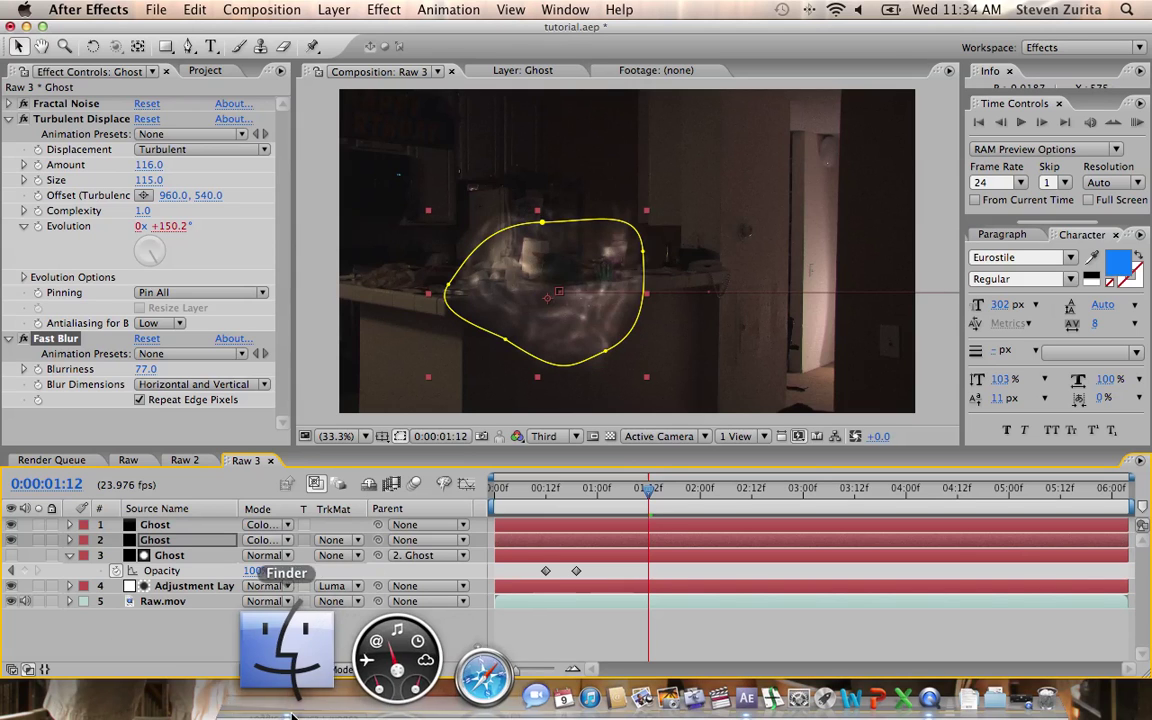
{"action": "left_click", "coordinate": [336, 698]}
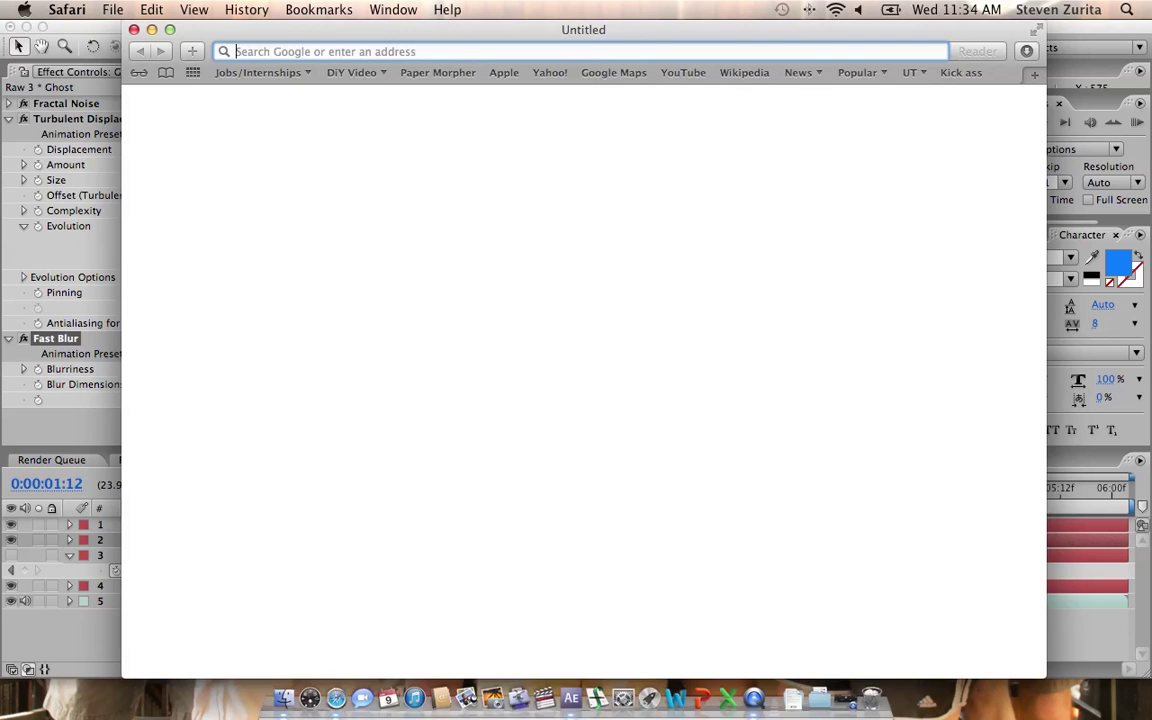
{"action": "type", "text": "youtube.com"}
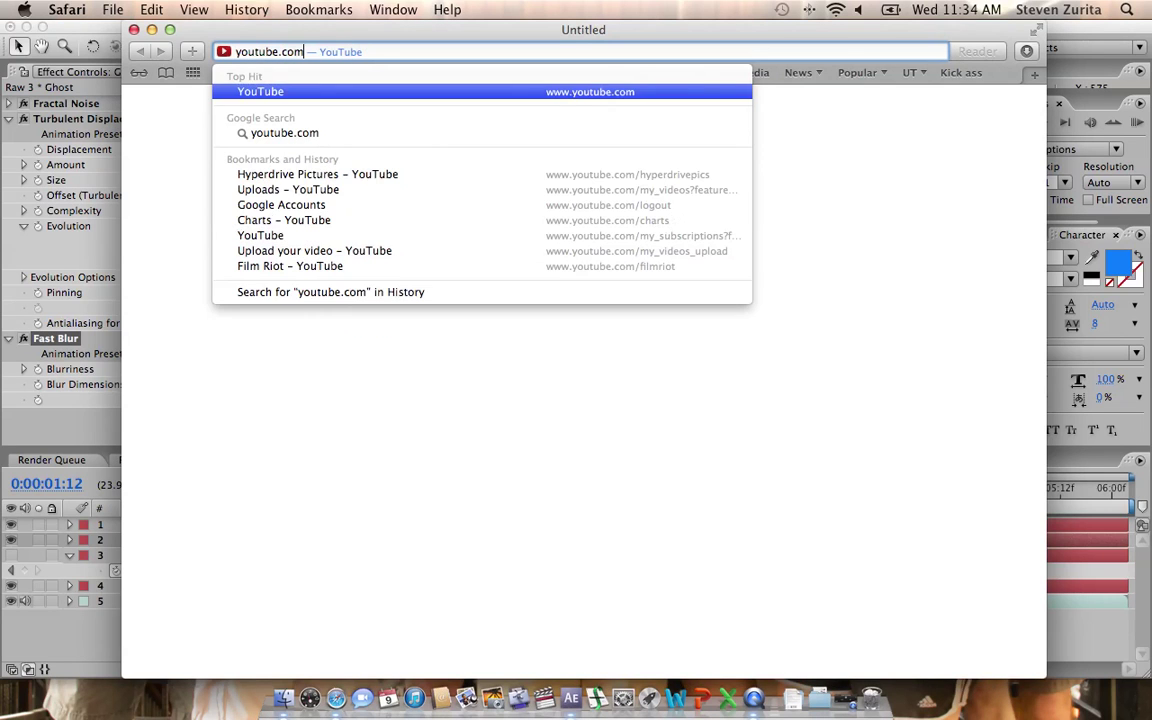
{"action": "type", "text": "/hyper"}
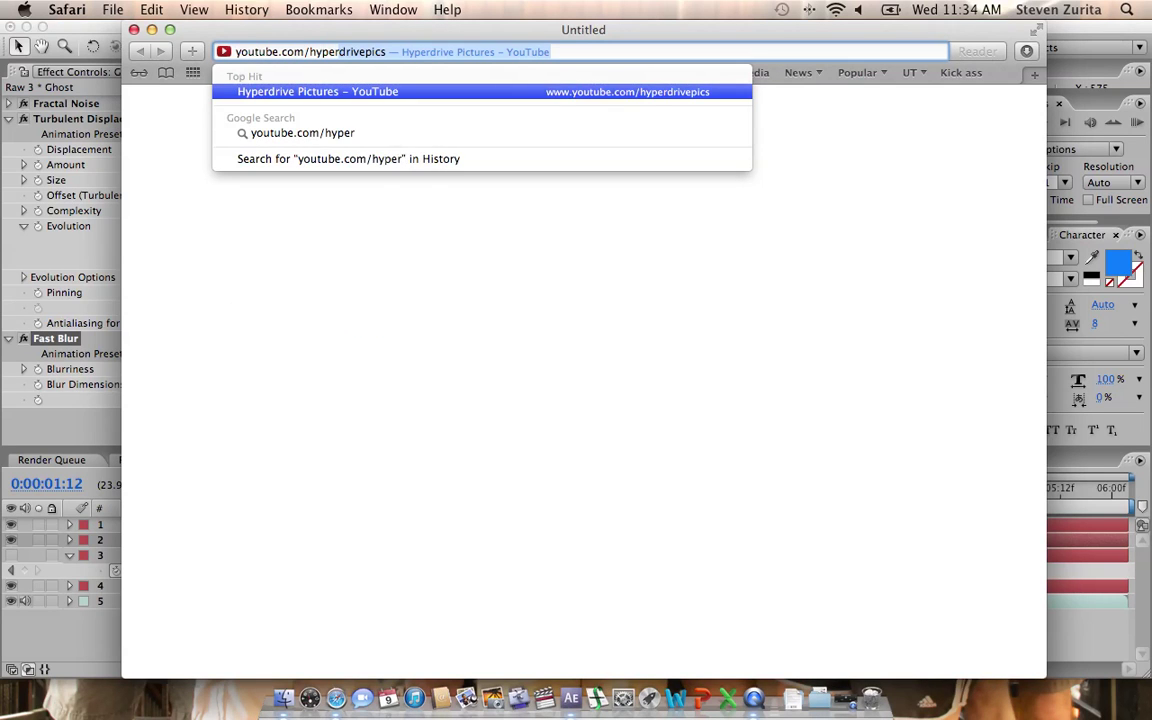
{"action": "key", "text": "Return"}
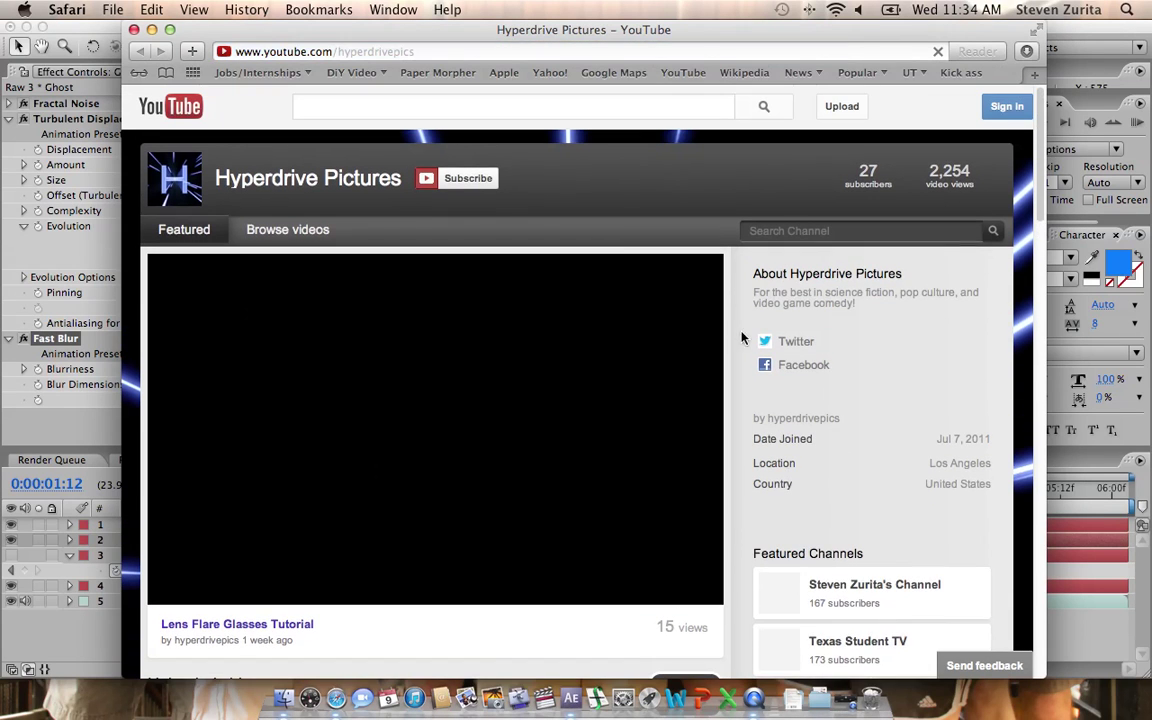
{"action": "scroll", "coordinate": [816, 449], "scroll_direction": "down", "scroll_amount": 1}
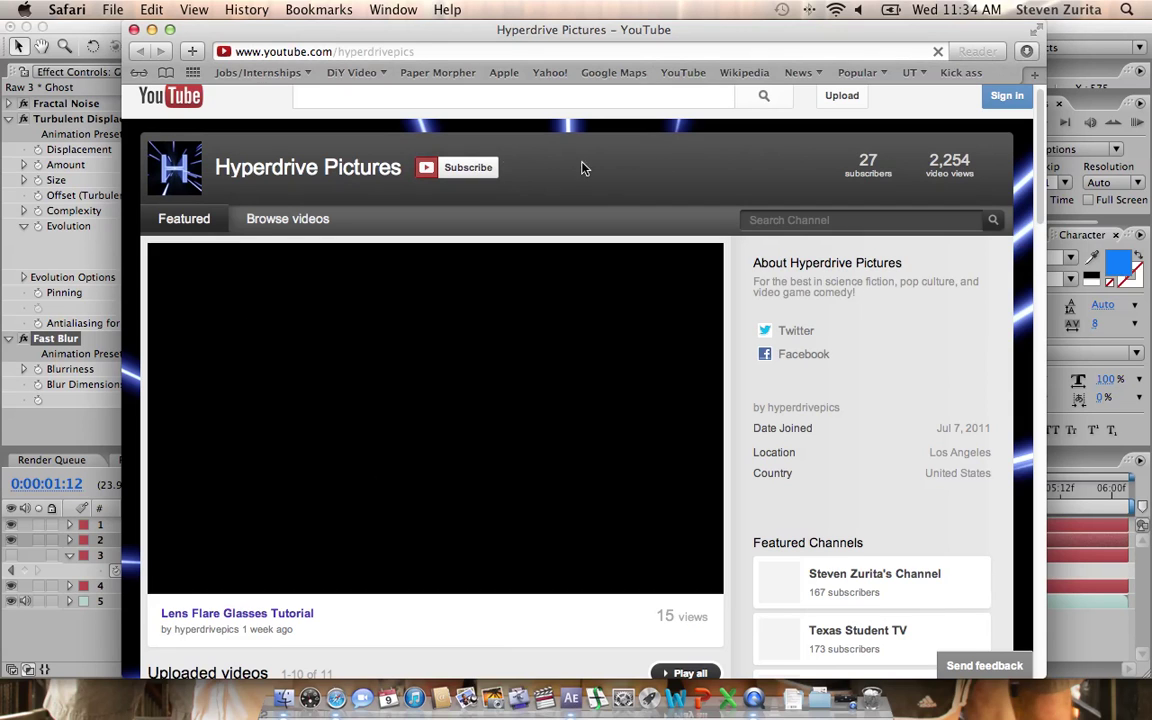
{"action": "scroll", "coordinate": [856, 340], "scroll_direction": "down", "scroll_amount": 10}
{"action": "scroll", "coordinate": [848, 330], "scroll_direction": "down", "scroll_amount": 10}
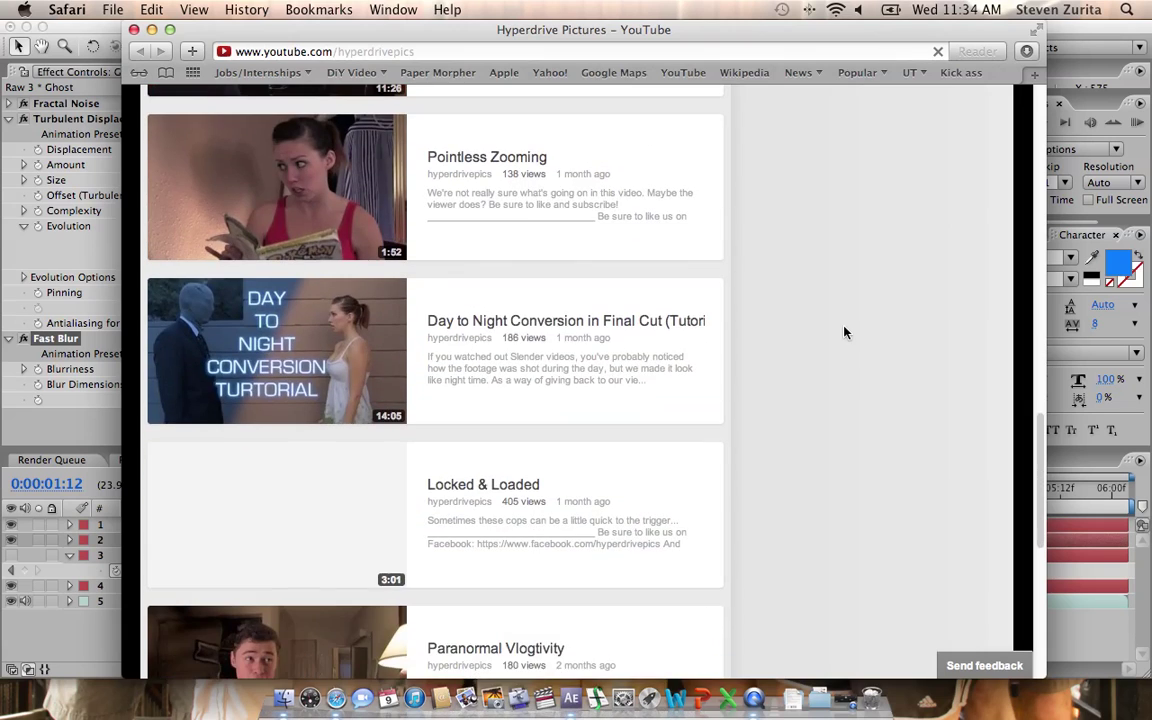
{"action": "scroll", "coordinate": [856, 337], "scroll_direction": "down", "scroll_amount": 5}
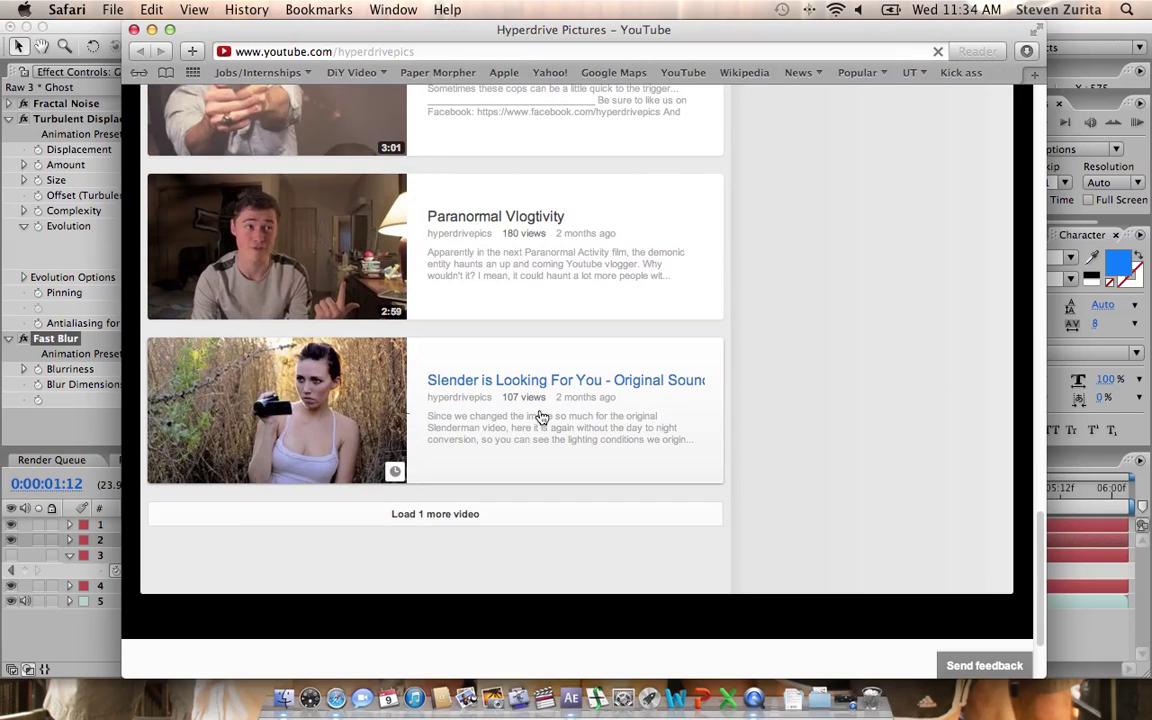
{"action": "scroll", "coordinate": [406, 327], "scroll_direction": "up", "scroll_amount": 3}
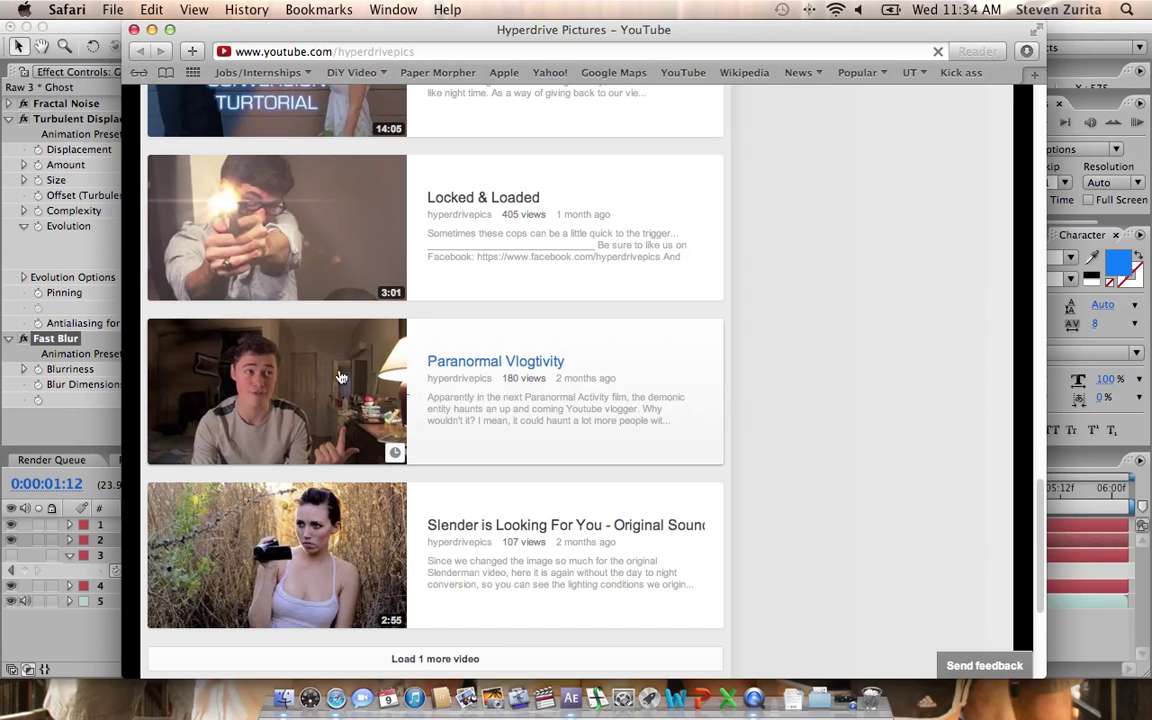
{"action": "key", "text": "super+Tab"}
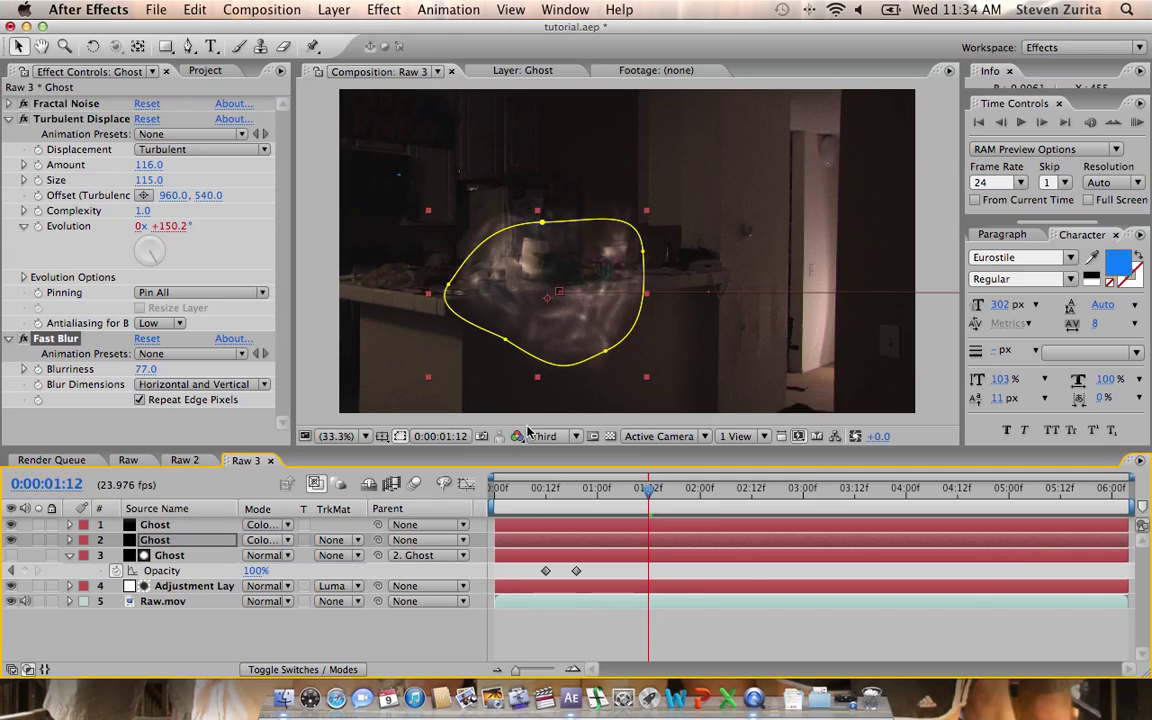